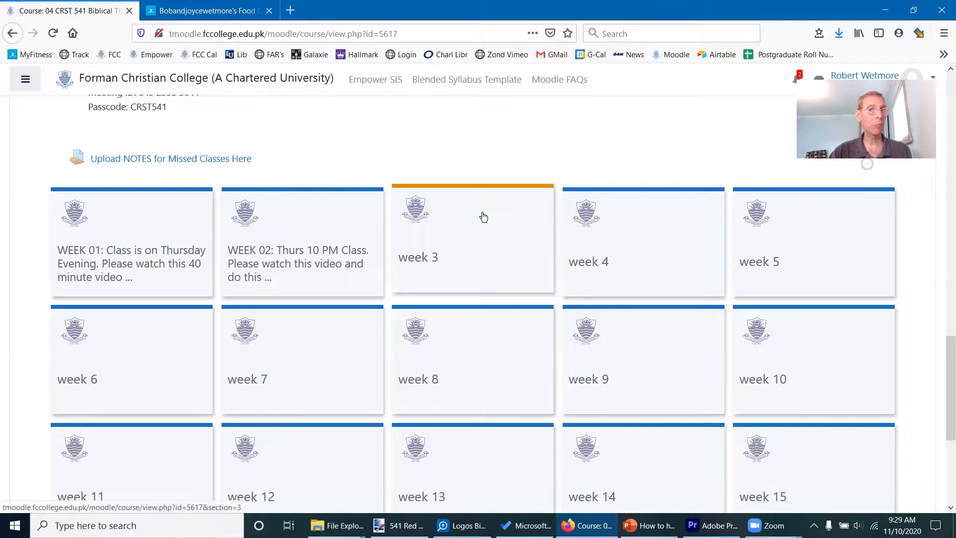
# Download the week 3 reading assignment and save it as "Reading 2 Graeme Goldsworthy Necessity3.docx" in the 2020-3 Fall Semester folder
pyautogui.click(483, 216)
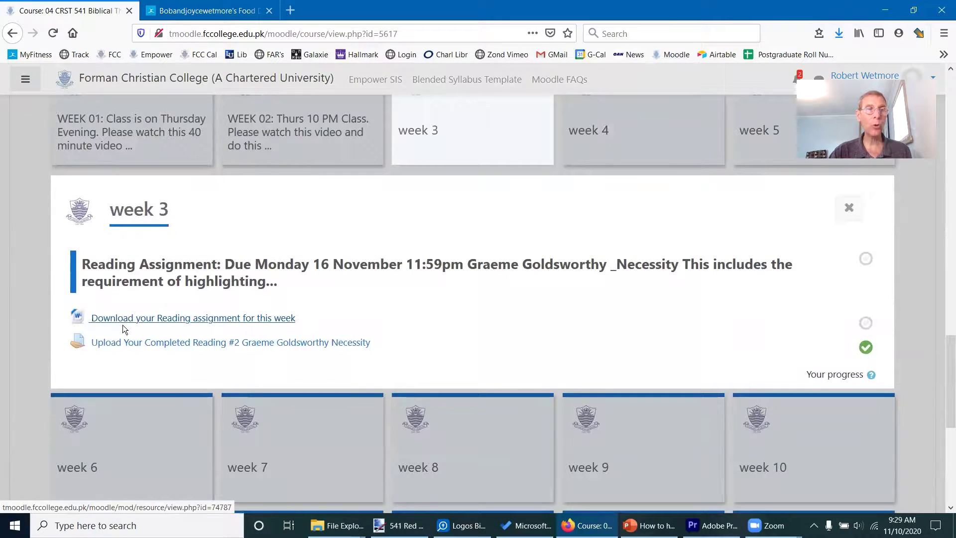
pyautogui.click(269, 325)
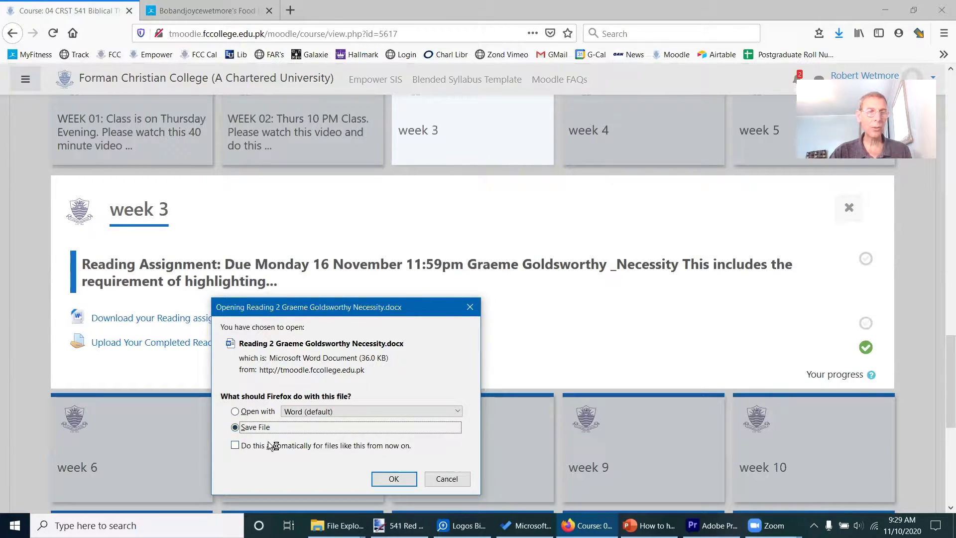
pyautogui.click(393, 479)
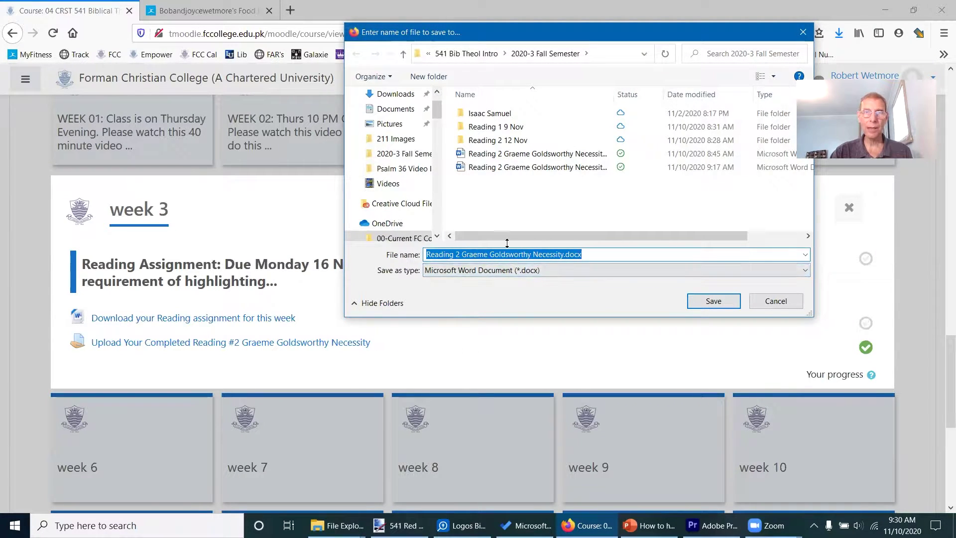
pyautogui.click(563, 254)
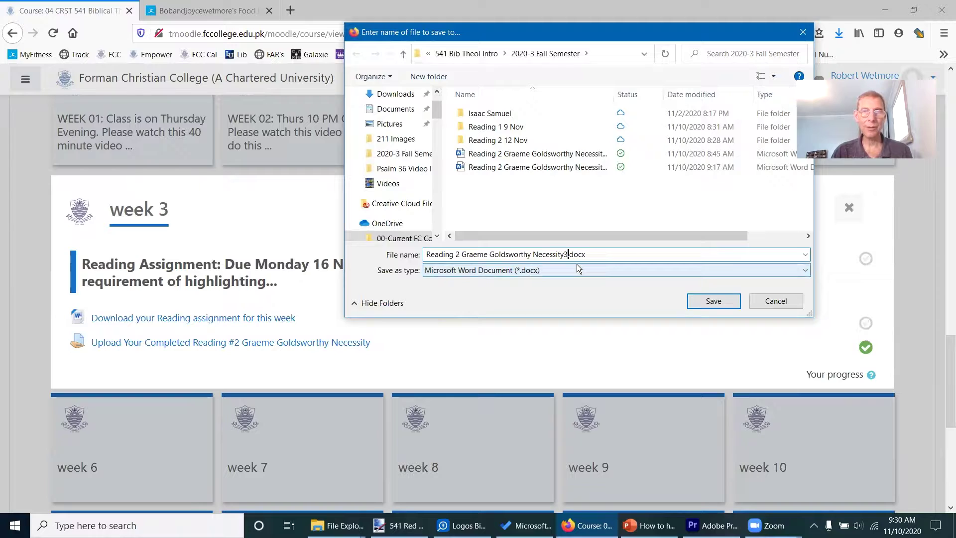
pyautogui.press('Return')
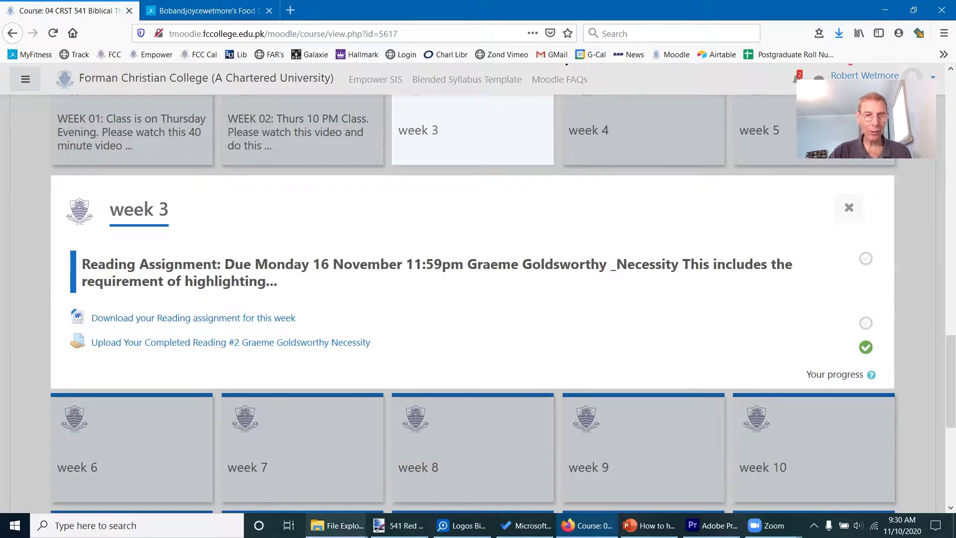
# Switch to File Explorer and open "Reading 2 Graeme Goldsworthy Necessity3.docx" from the 2020-3 Fall Semester folder in Word
pyautogui.click(337, 526)
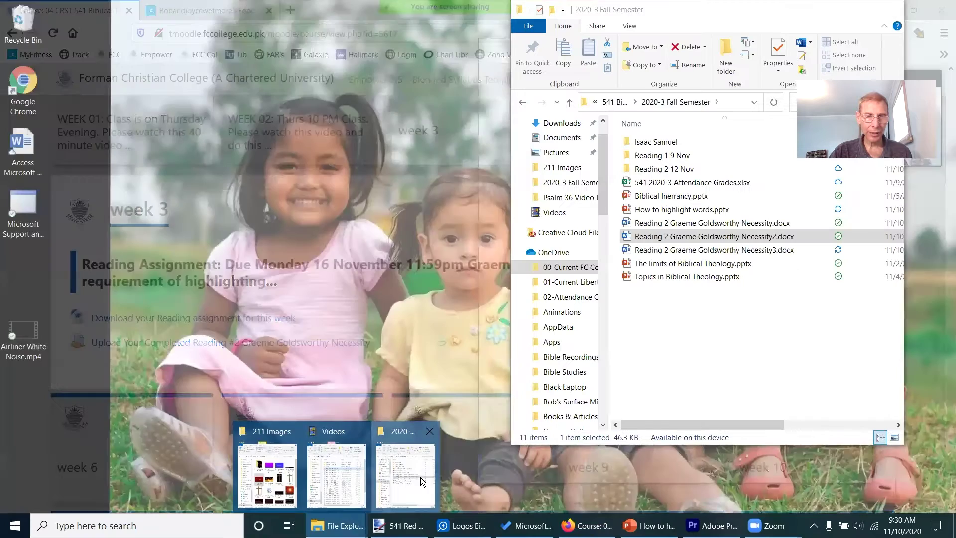
pyautogui.click(420, 476)
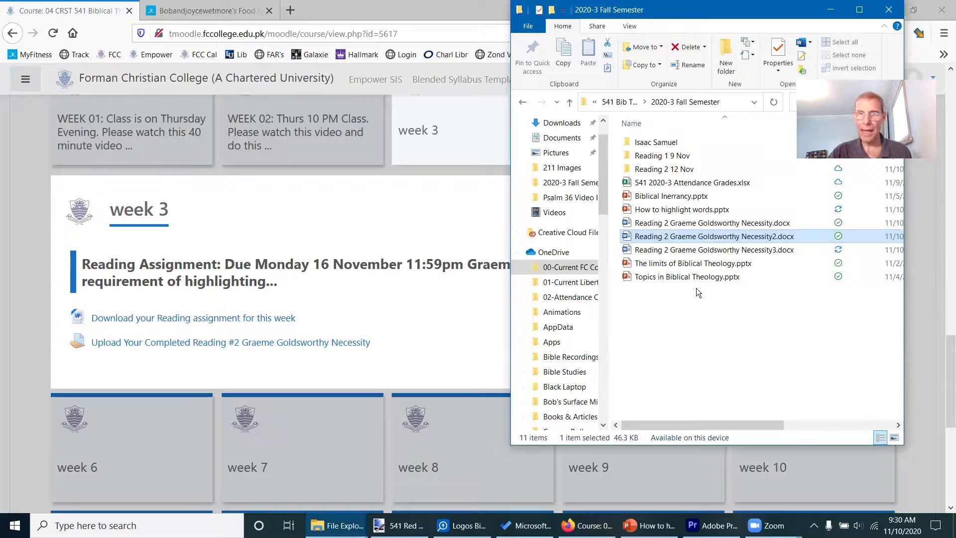
pyautogui.doubleClick(700, 252)
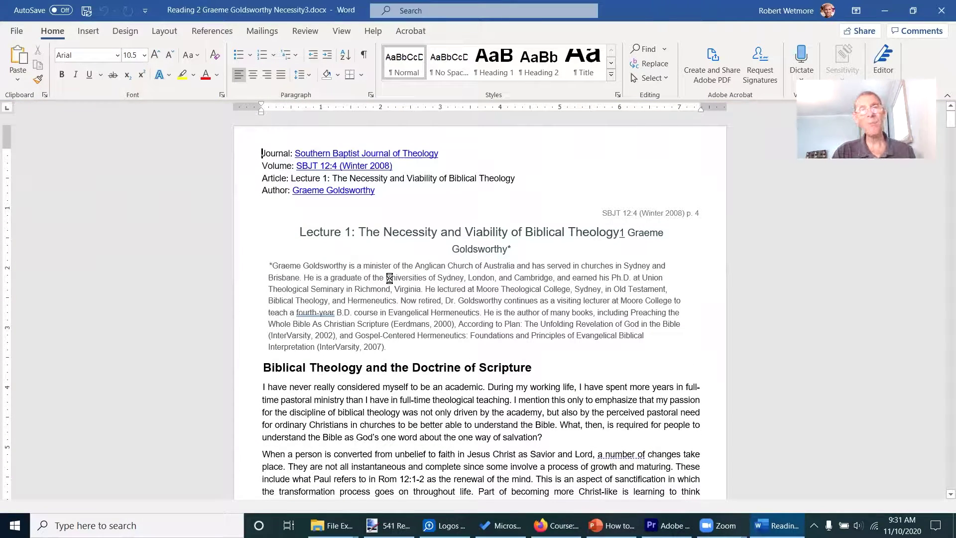
pyautogui.click(378, 289)
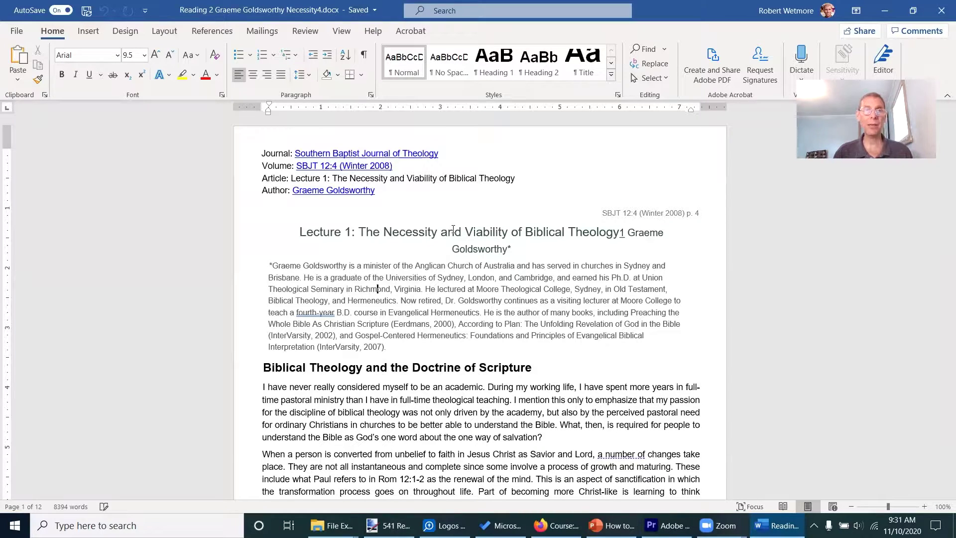
# Highlight "considered", "academic", "working" and "more" in yellow in the first paragraph under "Biblical Theology and the Doctrine of Scripture"
pyautogui.scroll(-3, 453, 229)
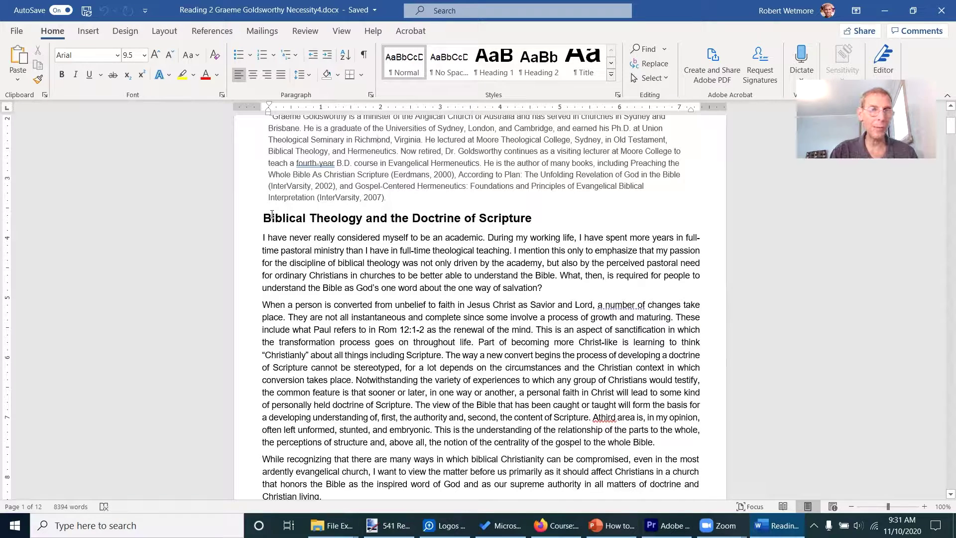
pyautogui.click(182, 77)
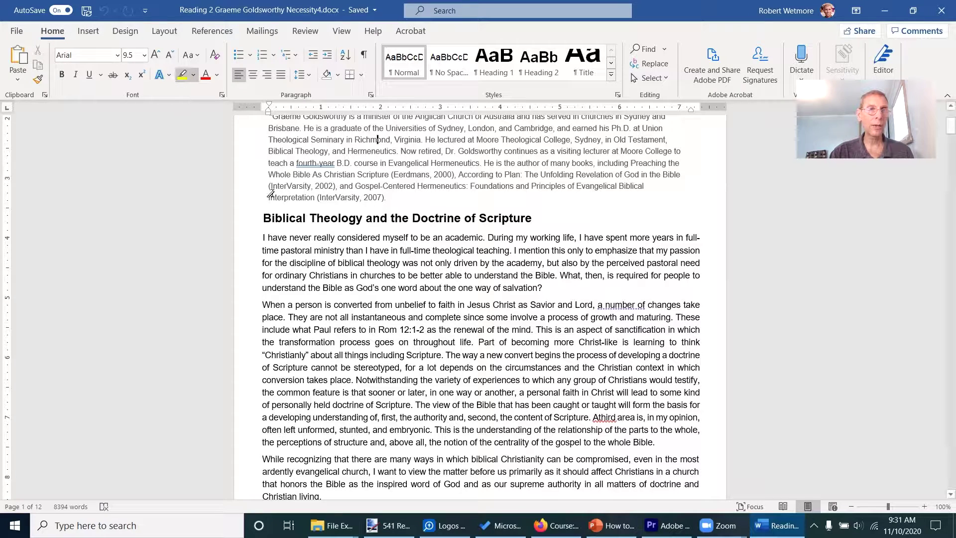
pyautogui.doubleClick(352, 237)
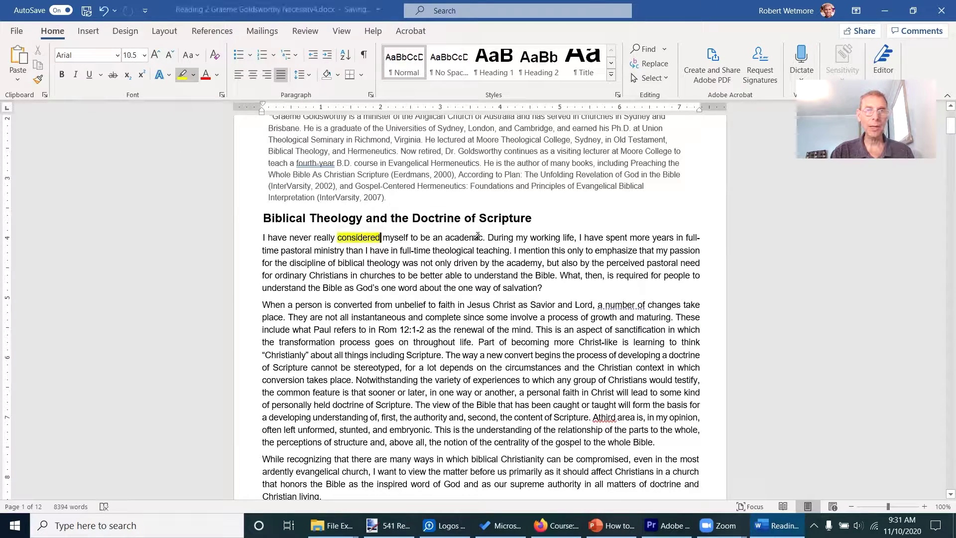
pyautogui.moveTo(446, 237); pyautogui.dragTo(483, 237)
pyautogui.doubleClick(545, 237)
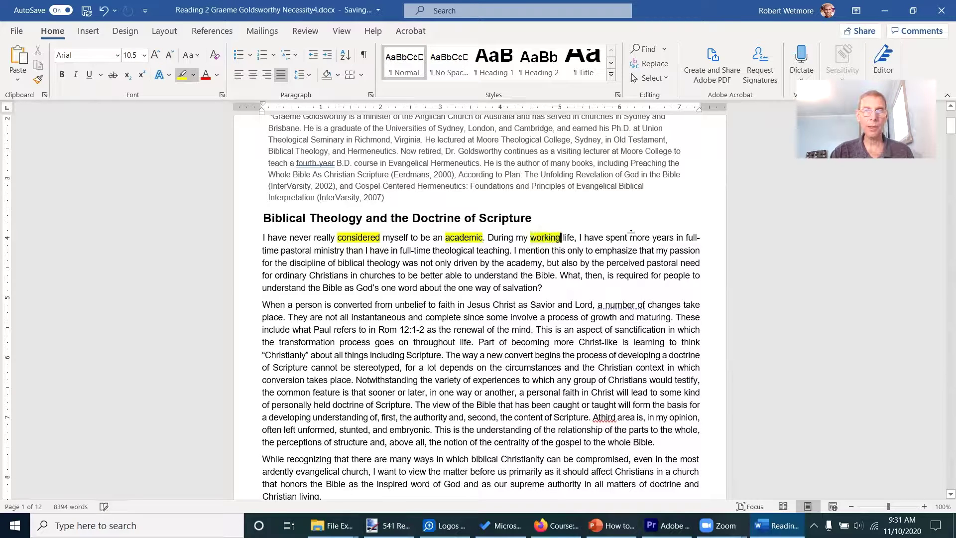
pyautogui.moveTo(630, 237); pyautogui.dragTo(700, 249)
# Highlight "emphasize", "passion", "theology" and "mention" in yellow in the same paragraph, leaving no text selected
pyautogui.doubleClick(616, 250)
pyautogui.doubleClick(393, 262)
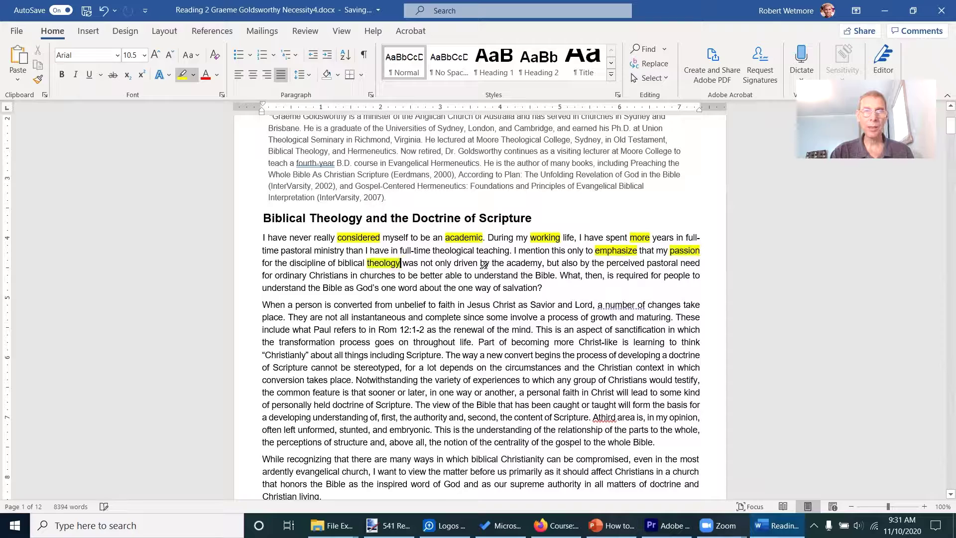
pyautogui.doubleClick(532, 250)
pyautogui.press('Escape')
pyautogui.tripleClick(534, 256)
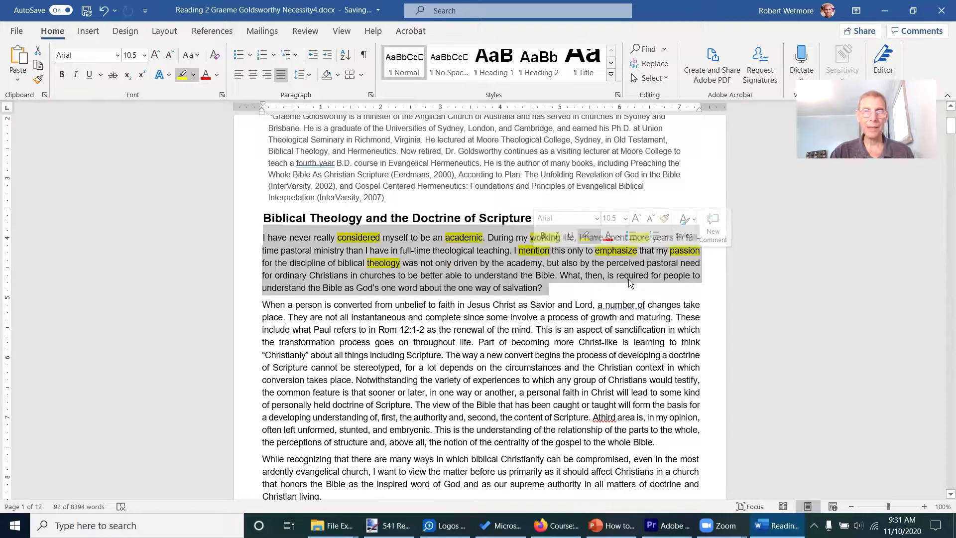
pyautogui.click(627, 287)
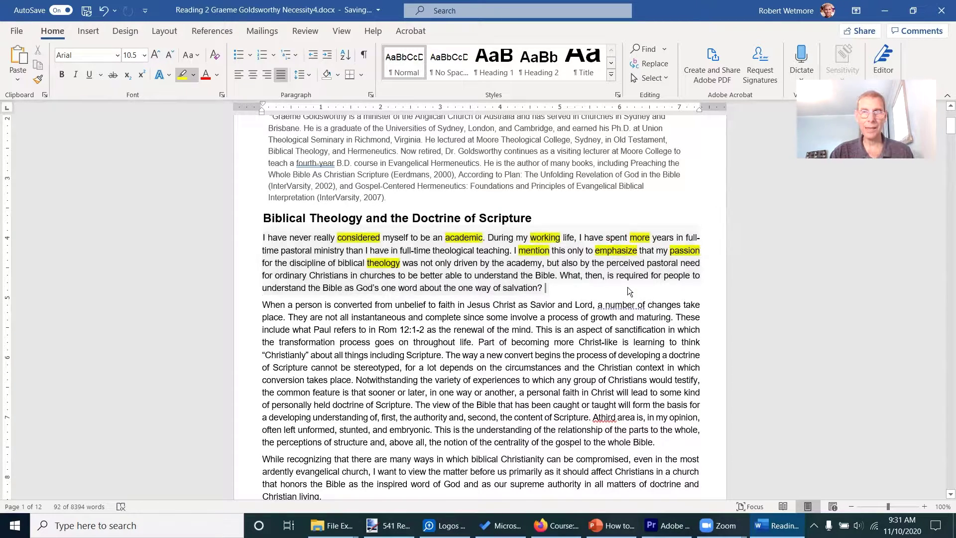
# Highlight "pastoral", "Christians", "the" before "Bible", and "salvation" in yellow, and turn the highlighter off
pyautogui.doubleClick(665, 261)
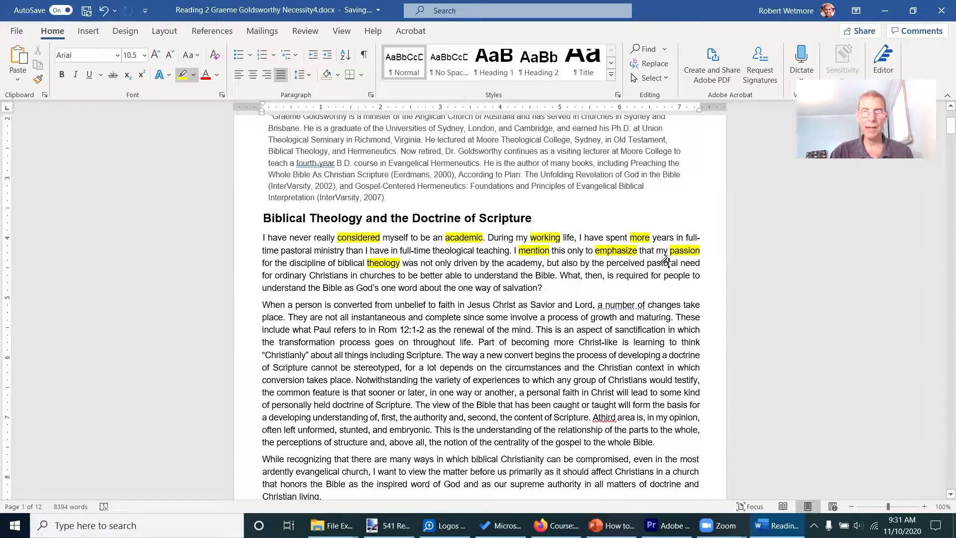
pyautogui.doubleClick(336, 276)
pyautogui.doubleClick(526, 276)
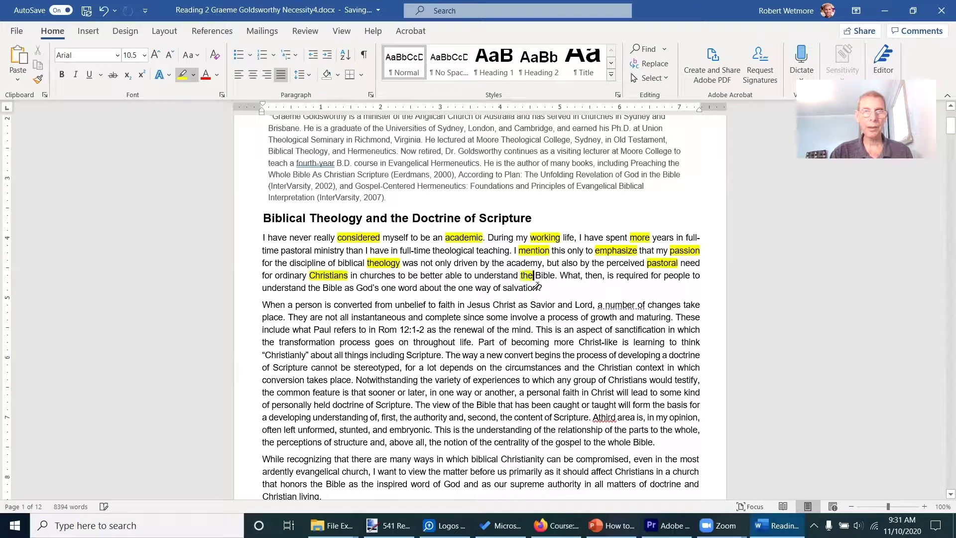
pyautogui.doubleClick(519, 287)
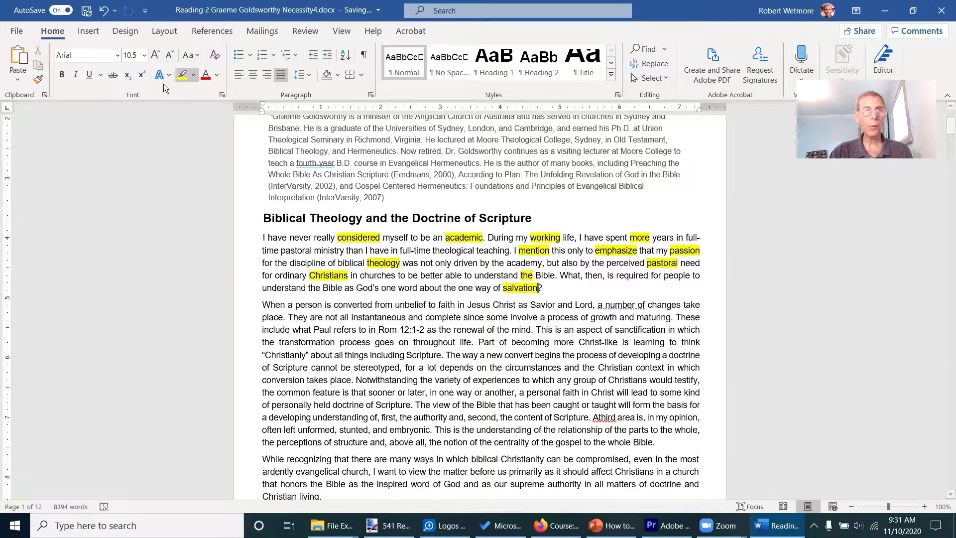
pyautogui.click(182, 80)
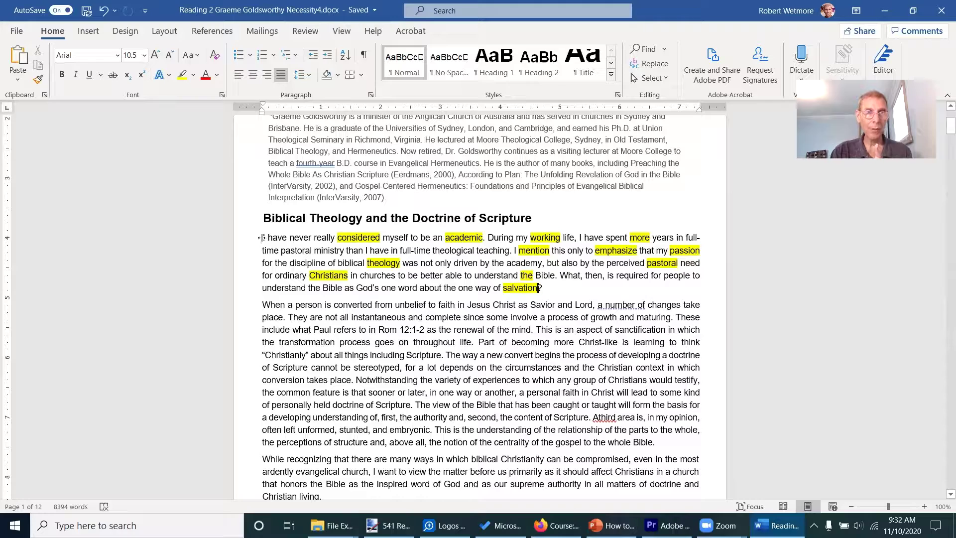
# Add a comment to the paragraph's opening words "I have" reading "Words: considered academic."
pyautogui.moveTo(288, 238); pyautogui.dragTo(262, 238)
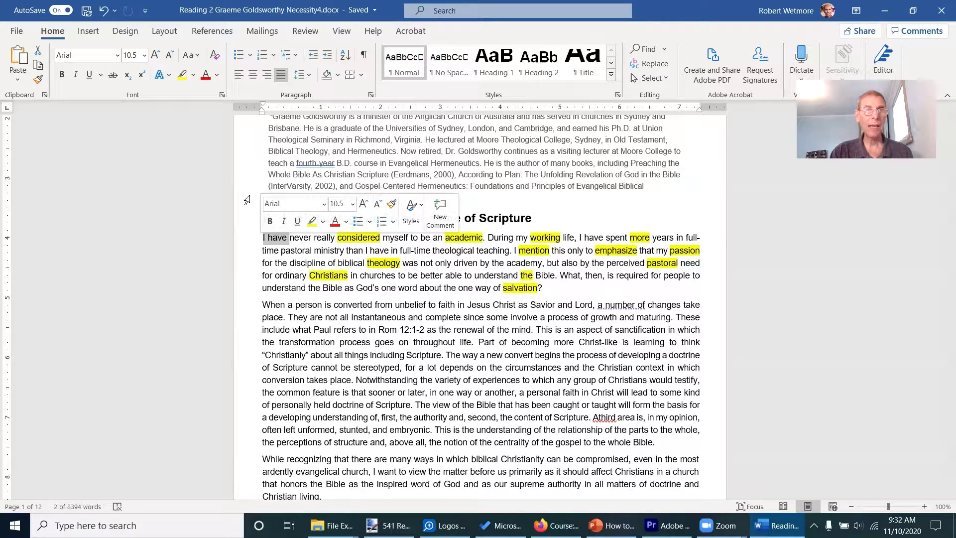
pyautogui.click(311, 31)
pyautogui.click(283, 59)
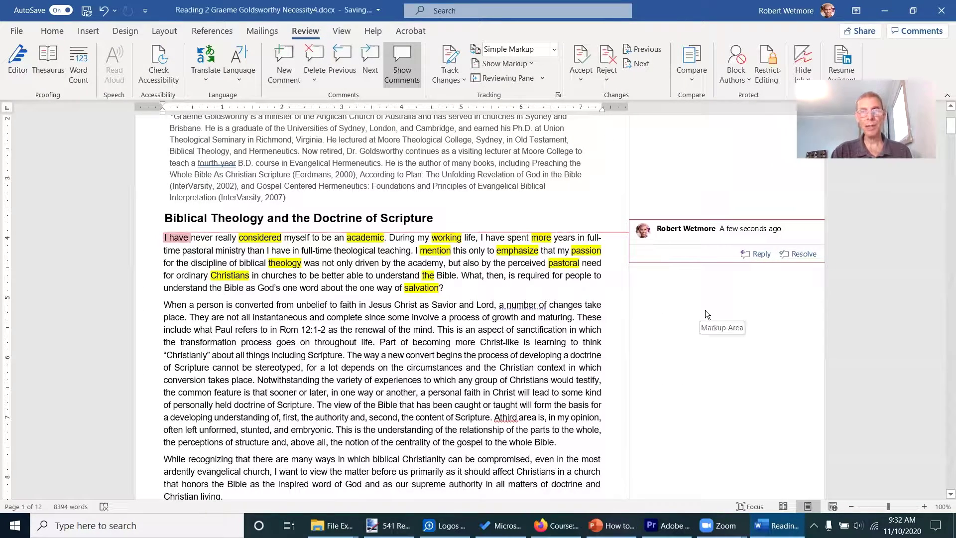
pyautogui.write('W')
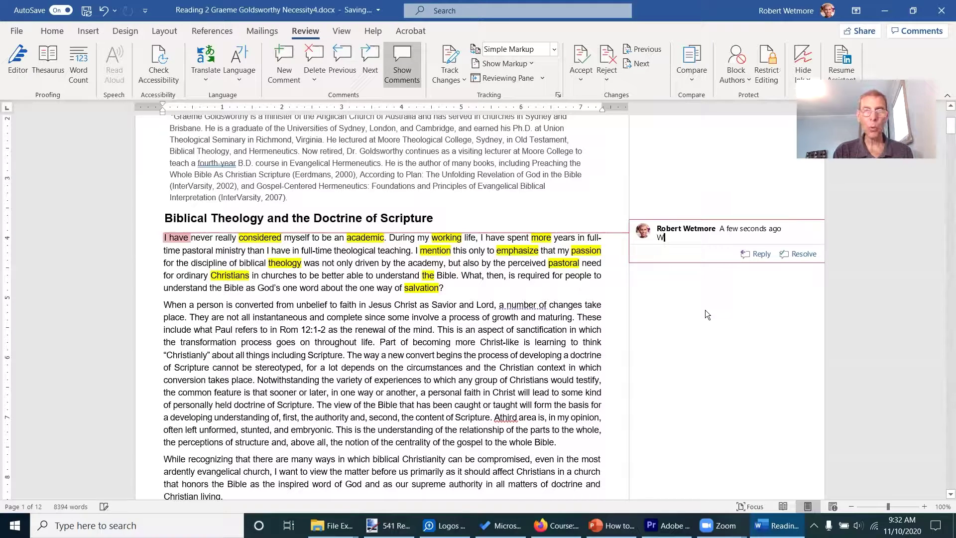
pyautogui.write('ords: c')
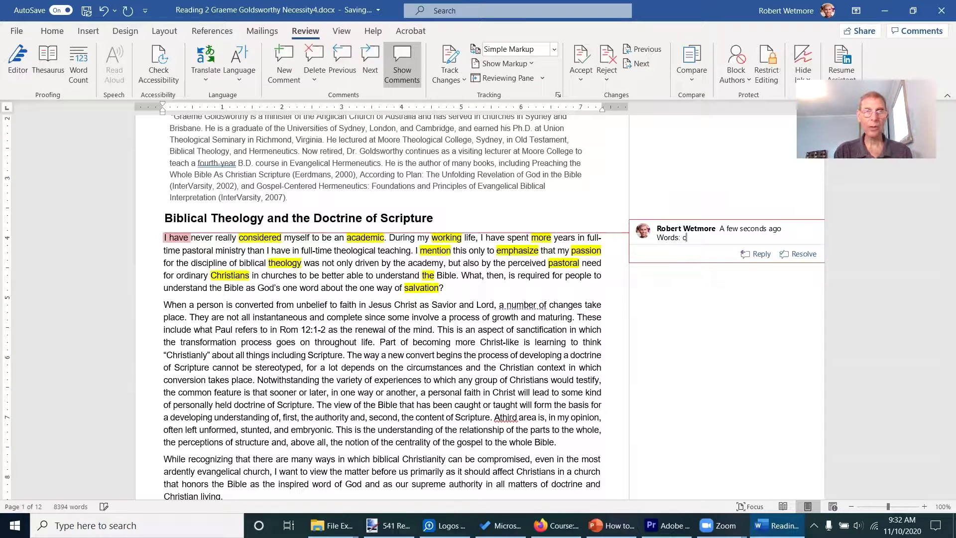
pyautogui.write('ondi')
pyautogui.press('BackSpace')
pyautogui.press('BackSpace')
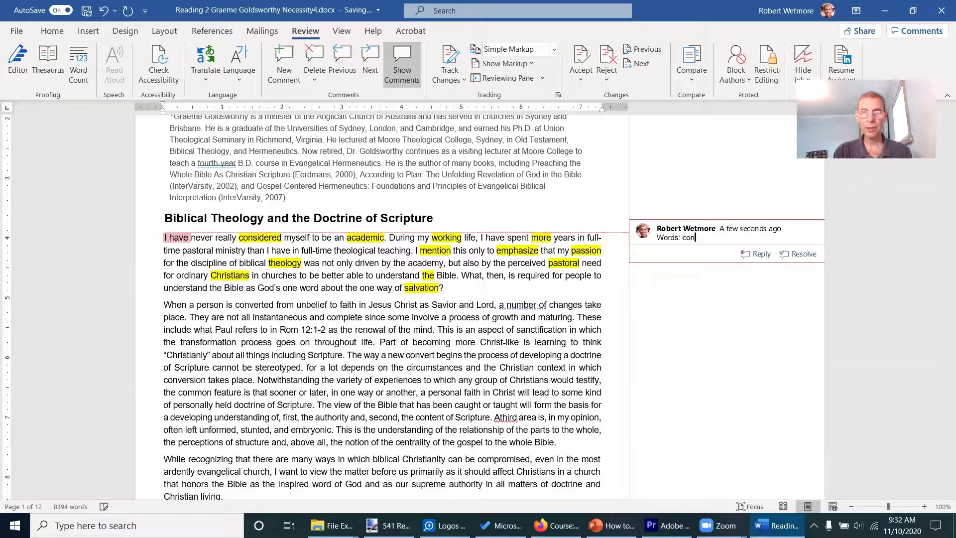
pyautogui.write('sidered academ')
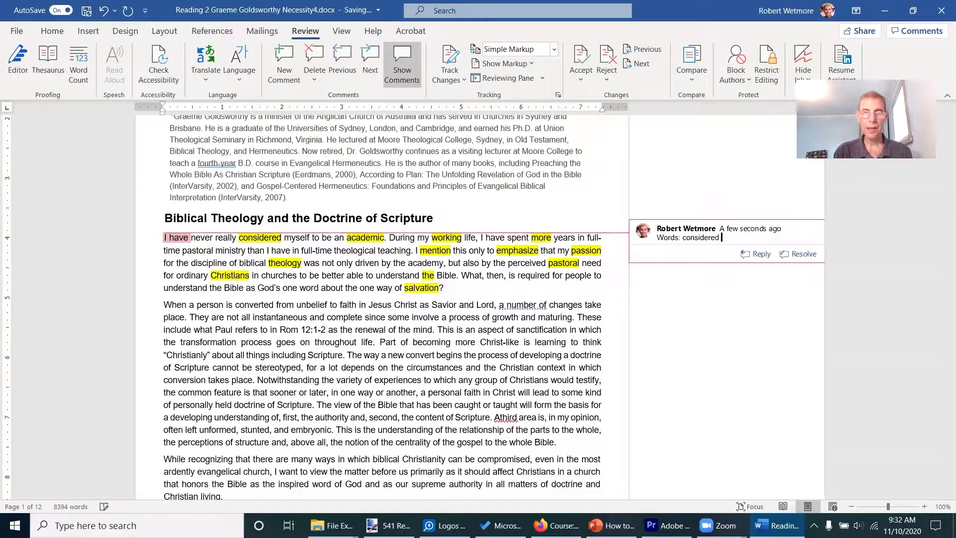
pyautogui.write('ic')
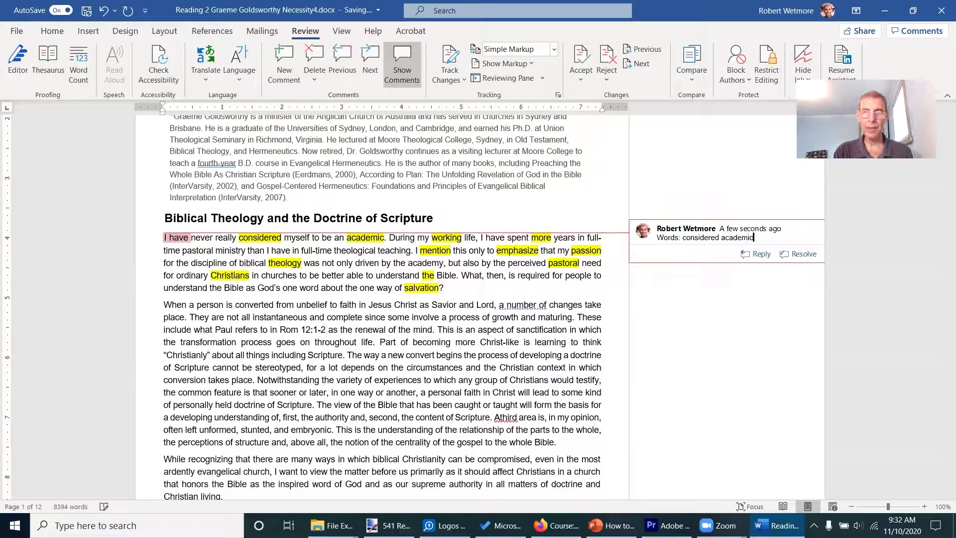
pyautogui.write('. ')
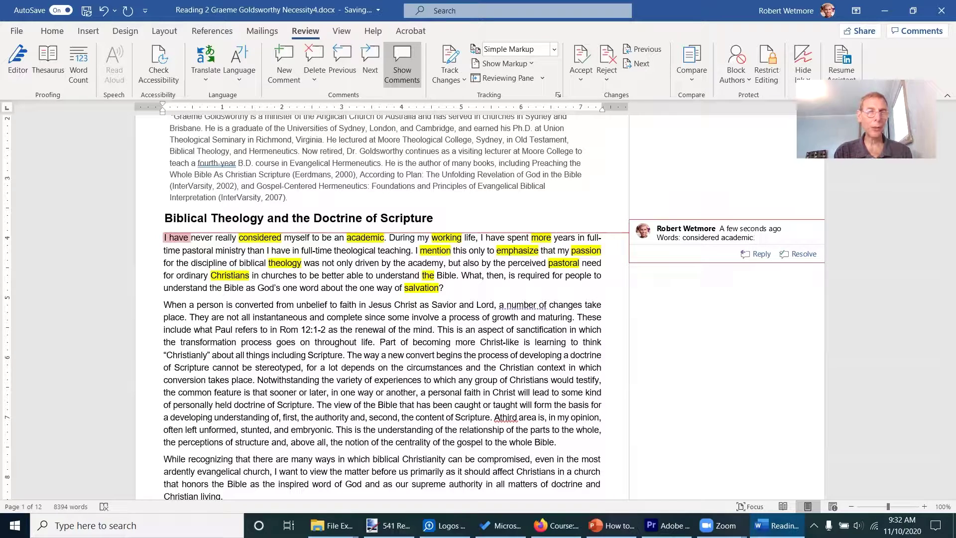
# Extend the comment on "I have" with "Working, more." and begin a new line in it
pyautogui.write('Working,')
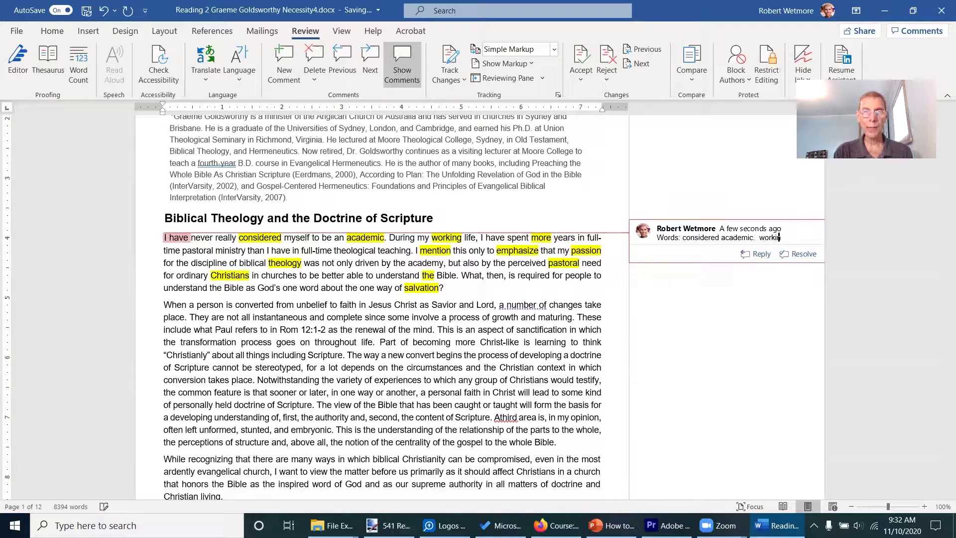
pyautogui.write(' more ')
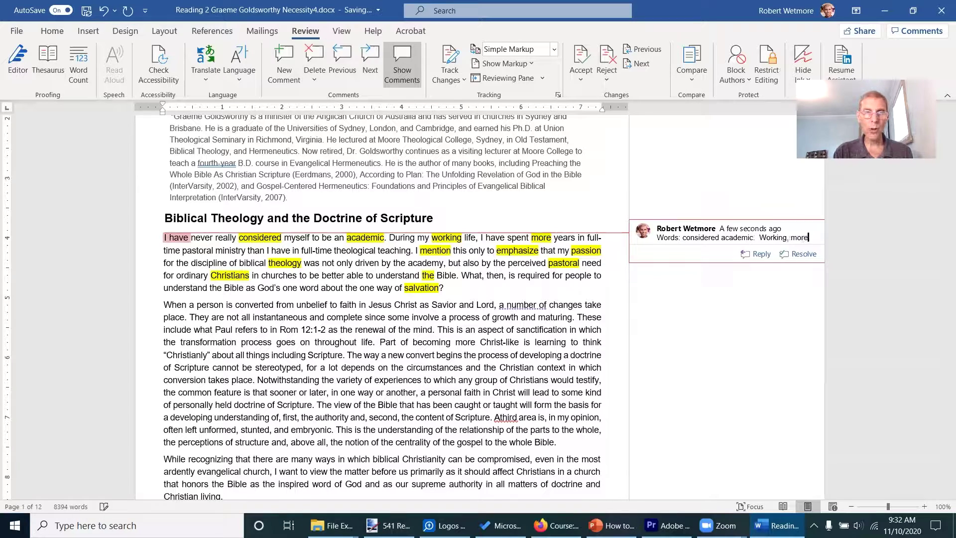
pyautogui.write('.')
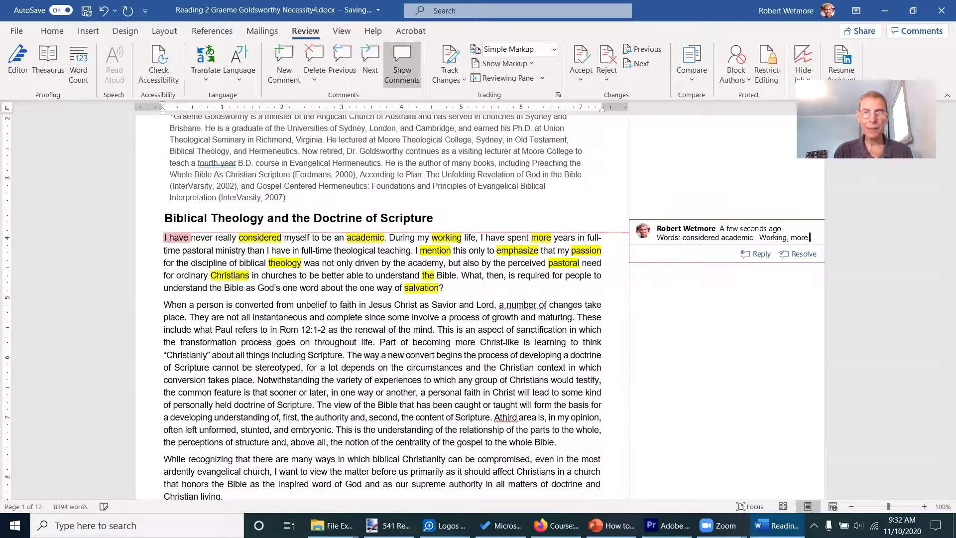
pyautogui.press('Return')
# Write "Mention emphasize passion theology, pastoral Christians the. Salvation?" on the new line of the comment
pyautogui.write('M')
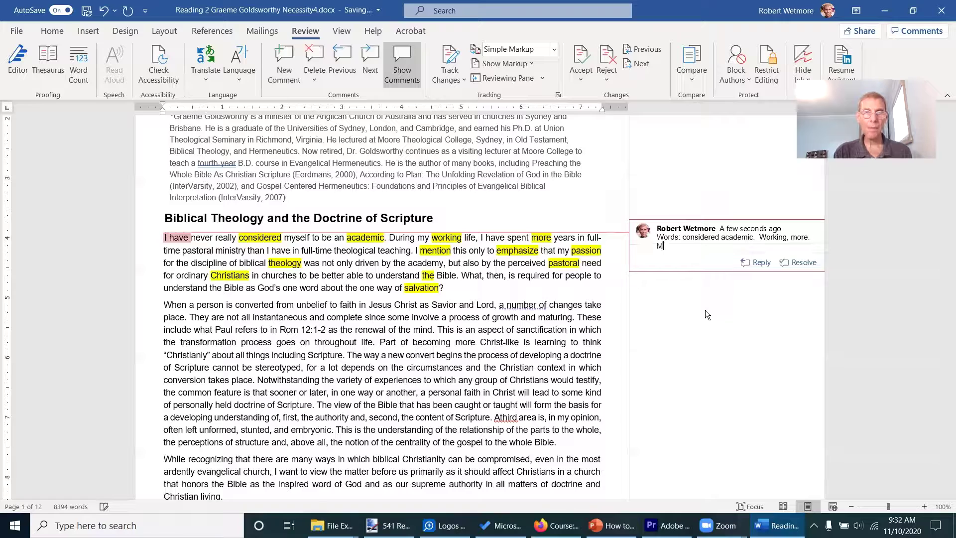
pyautogui.write('ention empha')
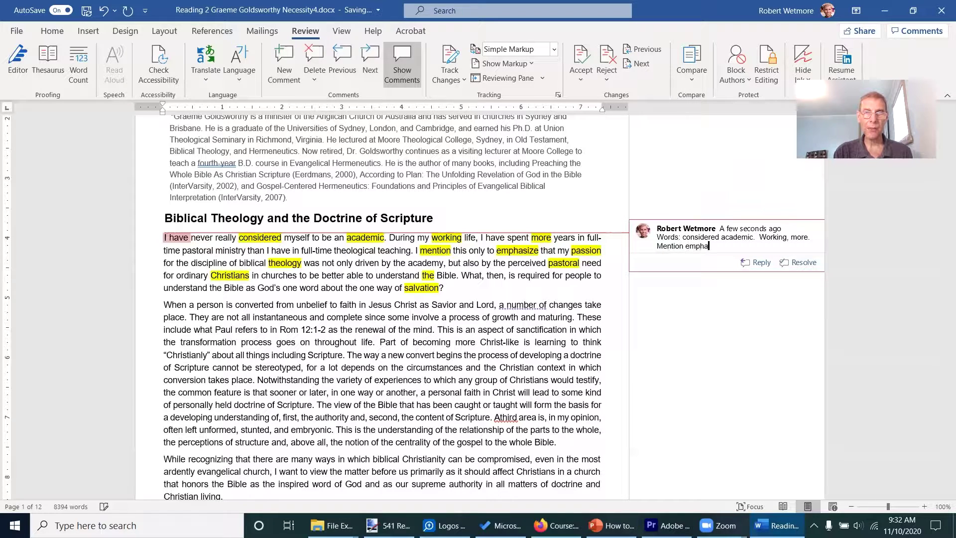
pyautogui.write('size p')
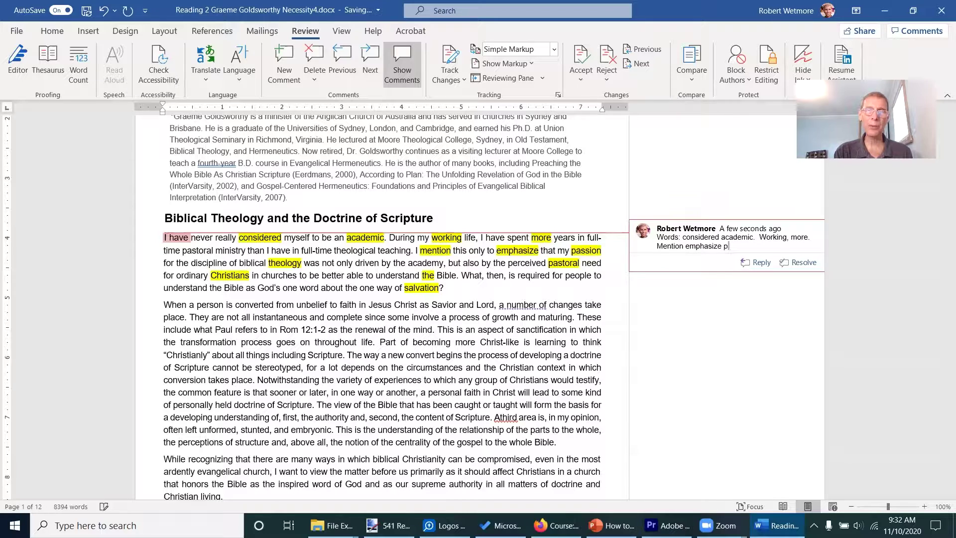
pyautogui.write('assion')
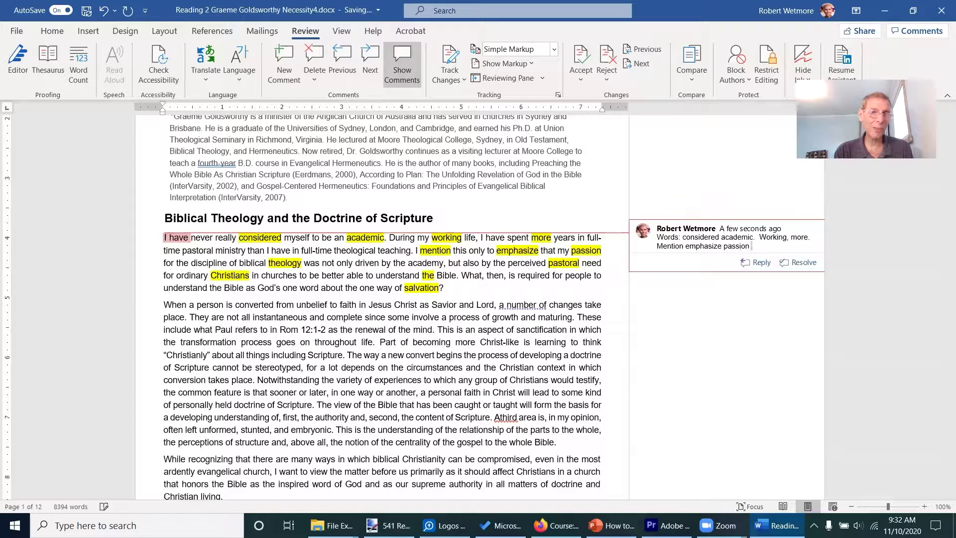
pyautogui.write(' theo')
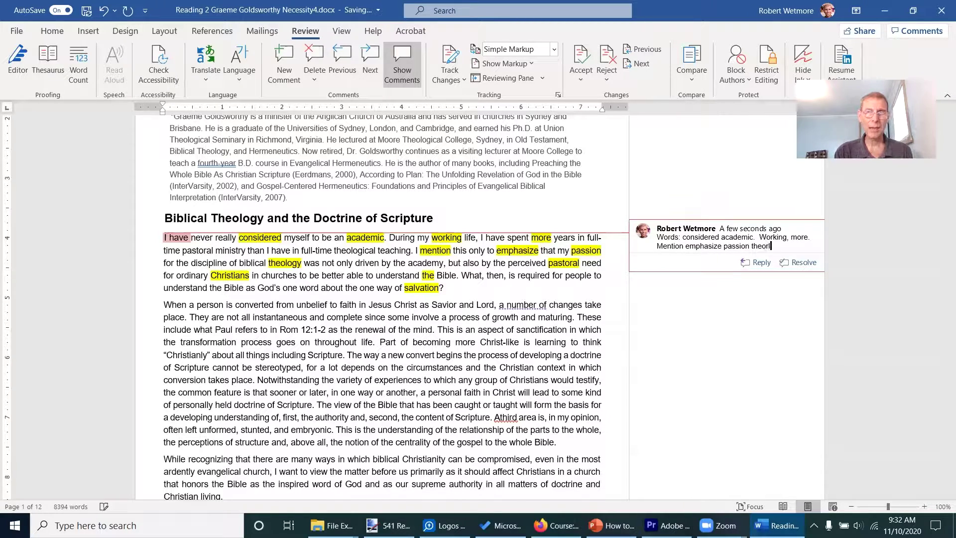
pyautogui.write('l')
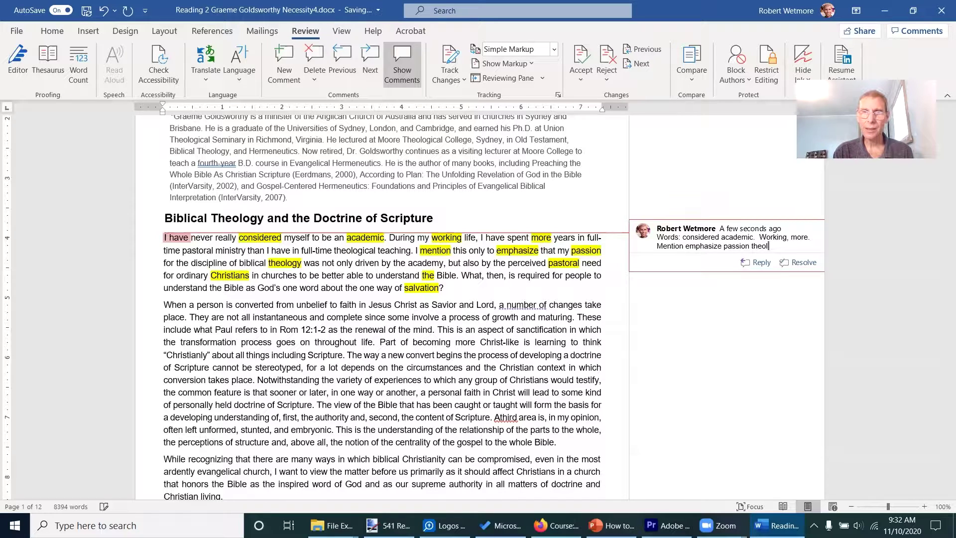
pyautogui.write('ogy, pas')
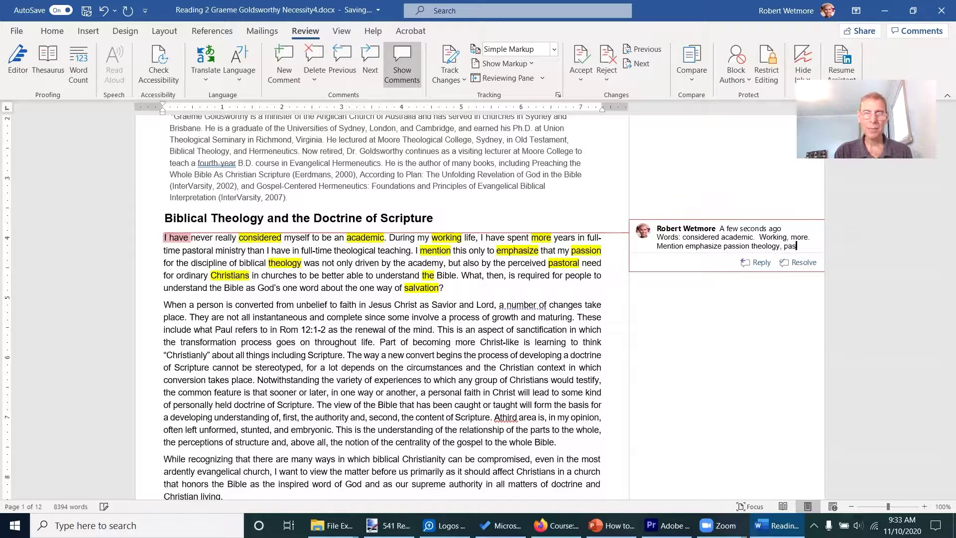
pyautogui.write('toral christia')
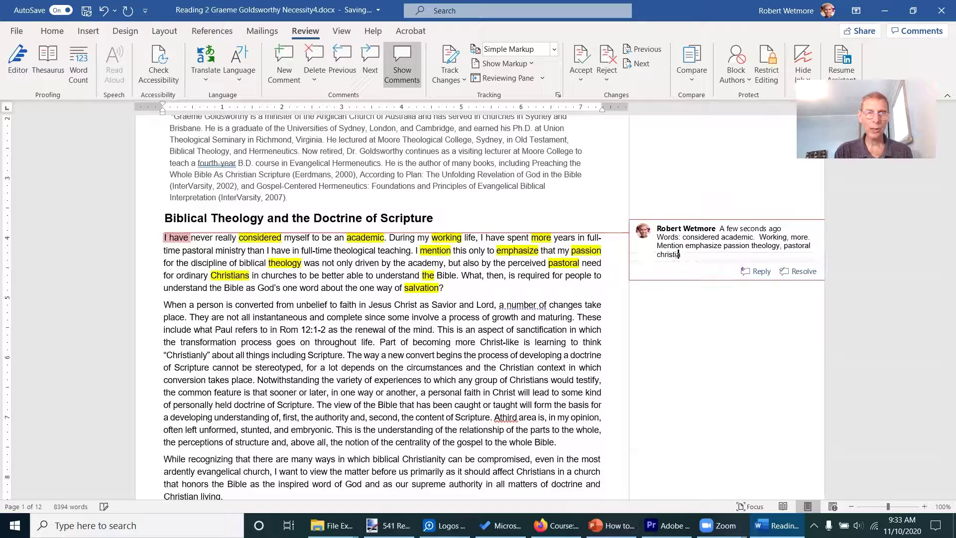
pyautogui.write('ns the')
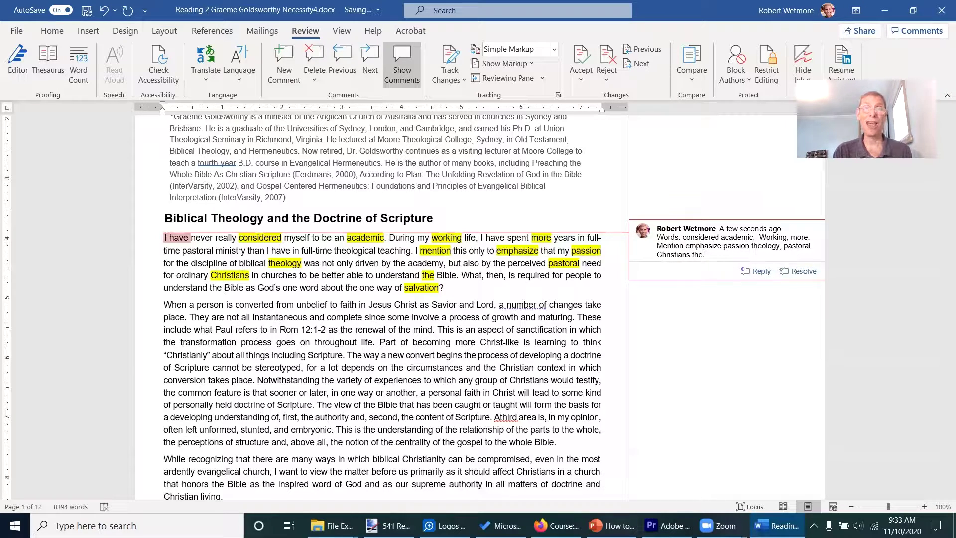
pyautogui.write('. salvation')
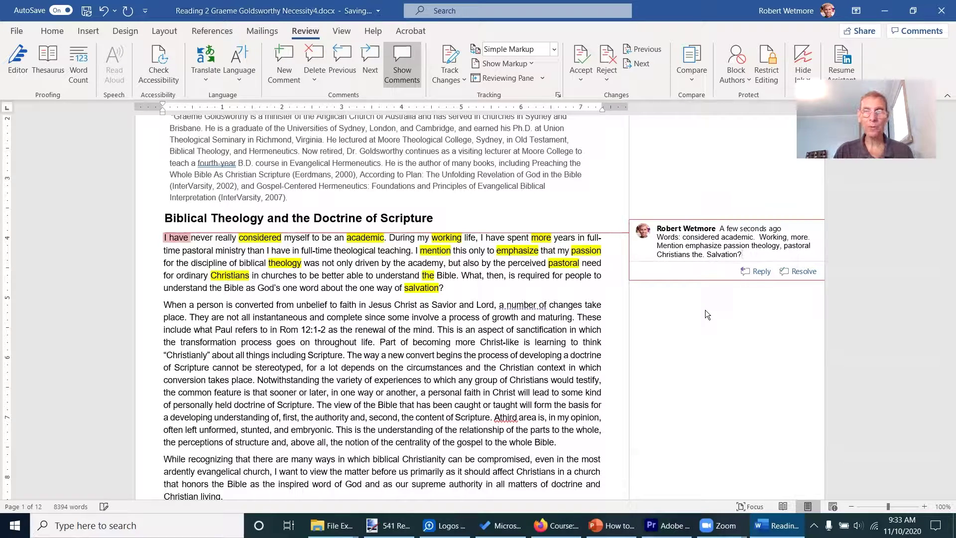
pyautogui.scroll(-1, 704, 309)
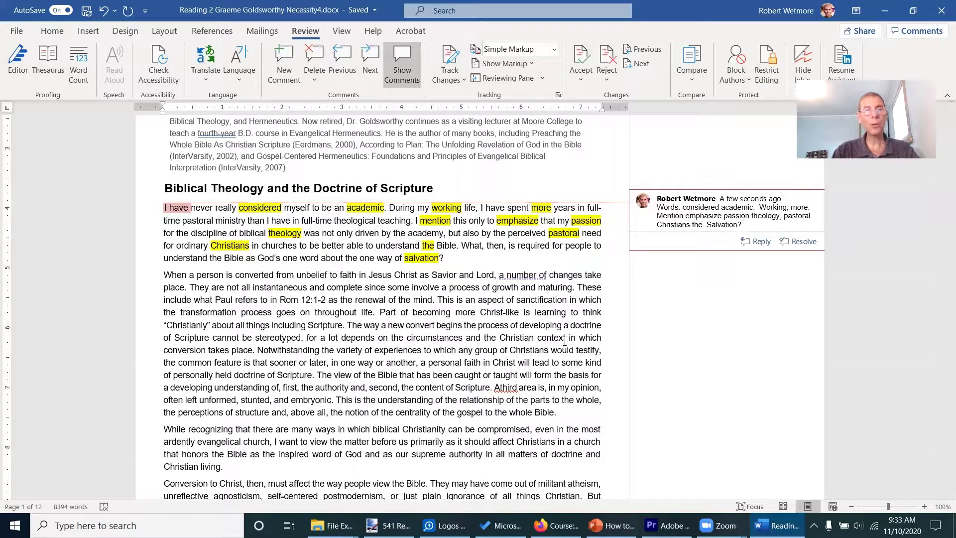
pyautogui.scroll(-2, 541, 344)
pyautogui.scroll(2, 597, 303)
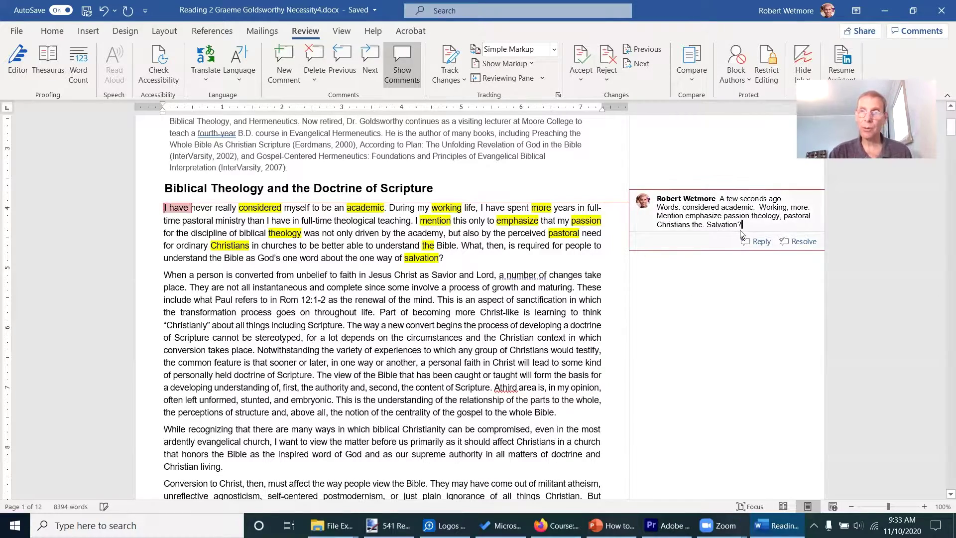
# Add two blank lines at the very end of the document, after the line "uid:2414 (drupal)" below note 25
pyautogui.scroll(-20, 725, 248)
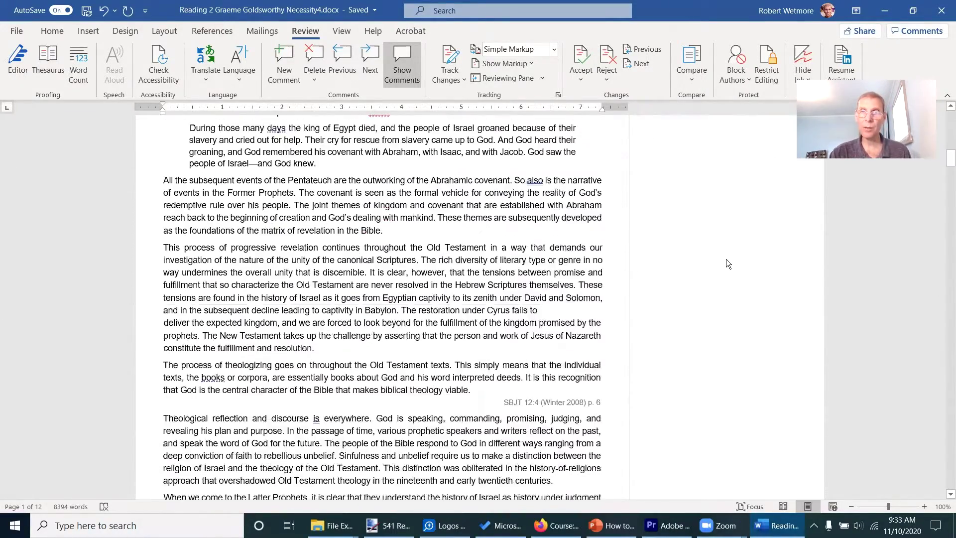
pyautogui.scroll(-20, 726, 264)
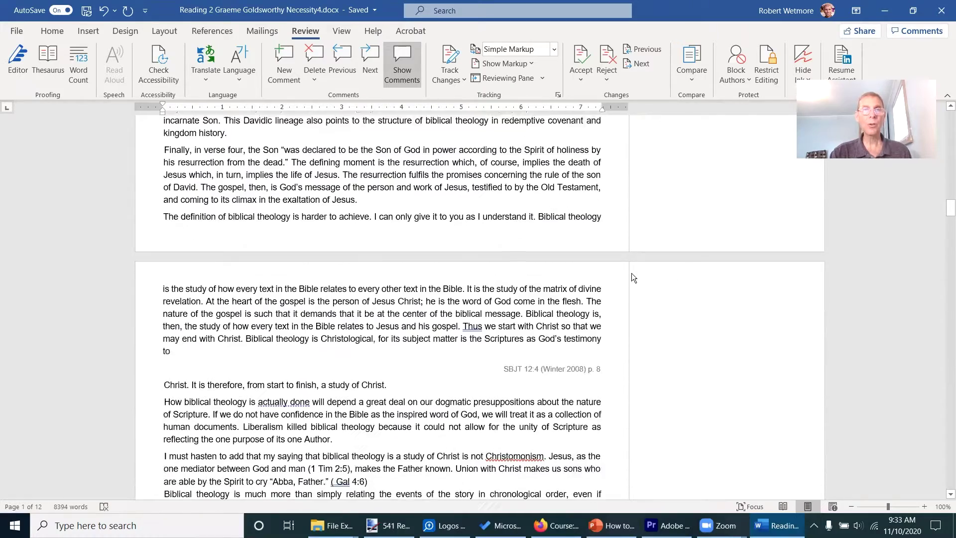
pyautogui.scroll(-1, 631, 277)
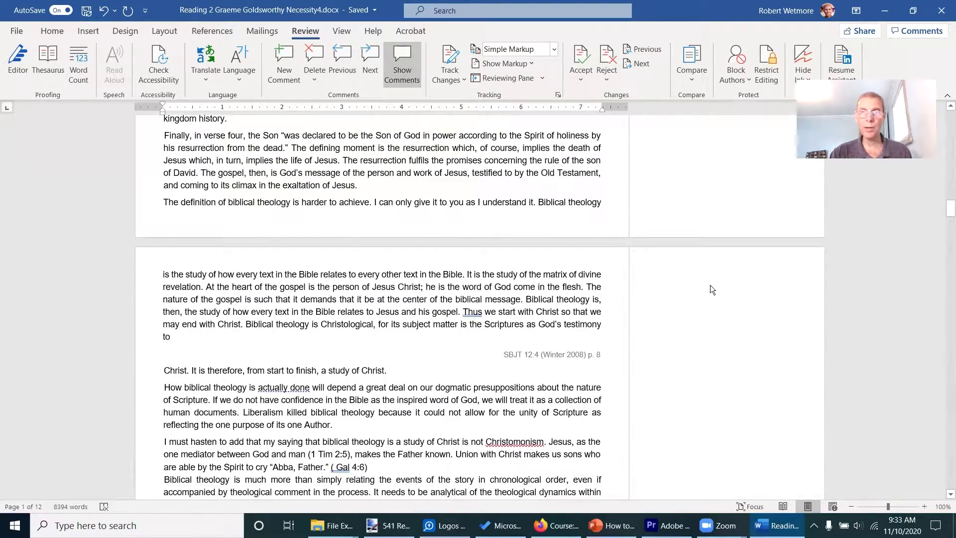
pyautogui.scroll(-10, 647, 398)
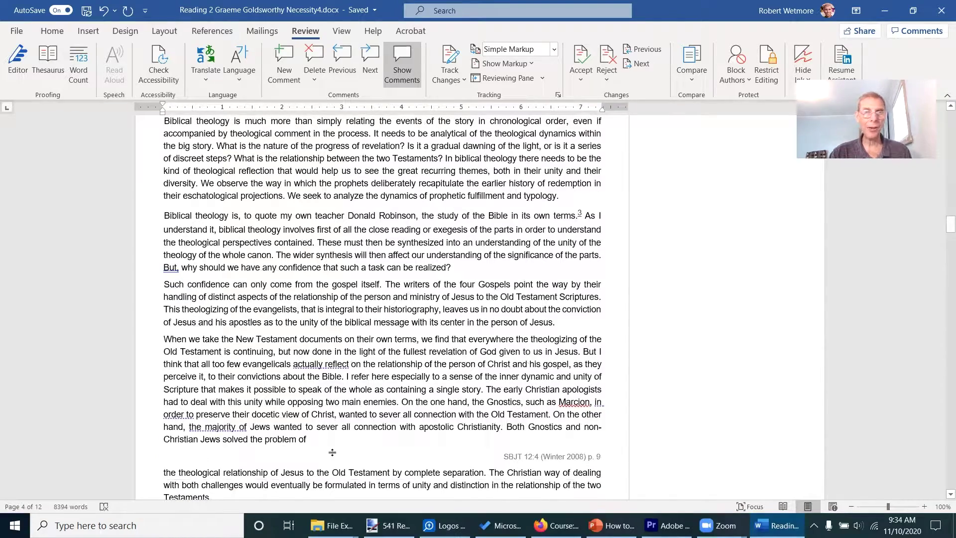
pyautogui.scroll(-4, 827, 362)
pyautogui.scroll(-16, 827, 361)
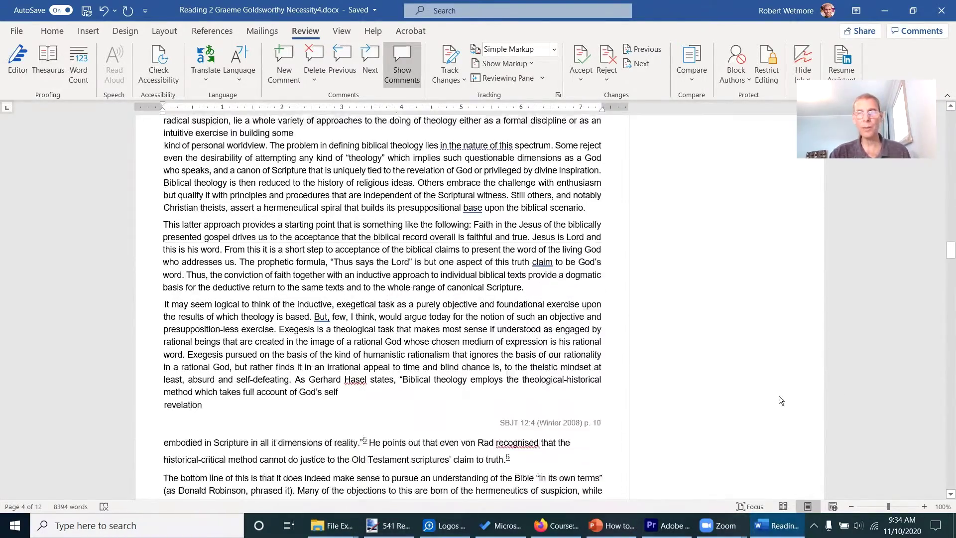
pyautogui.moveTo(947, 257); pyautogui.dragTo(947, 471)
pyautogui.click(269, 435)
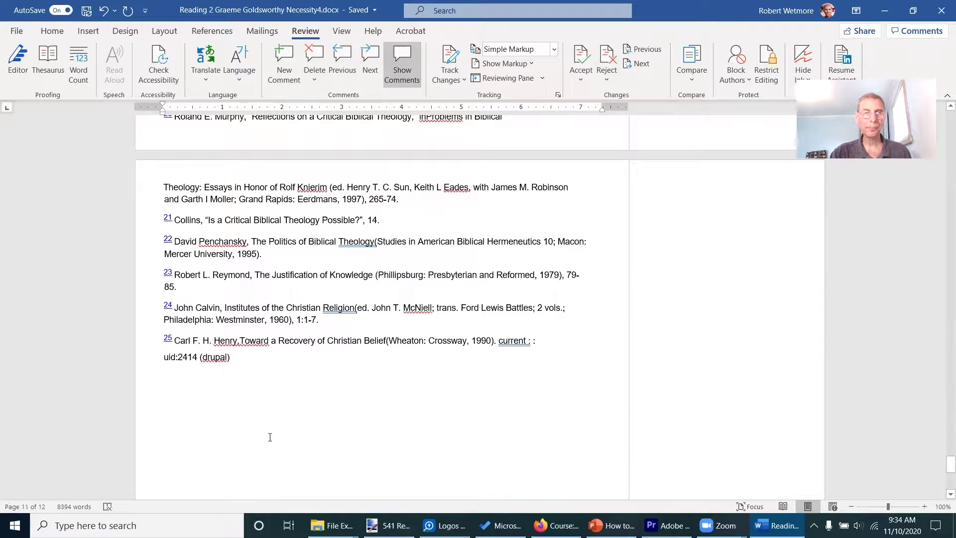
pyautogui.press('Return')
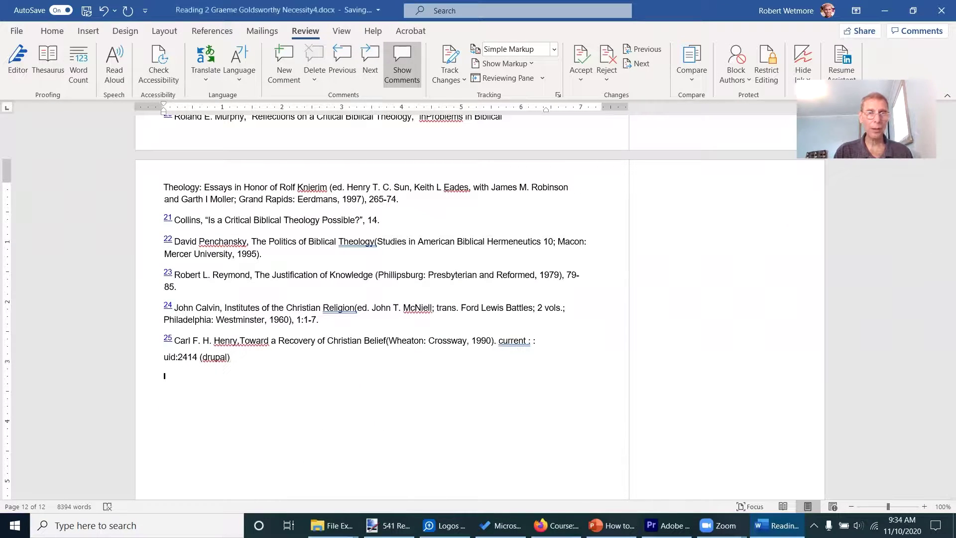
pyautogui.press('Return')
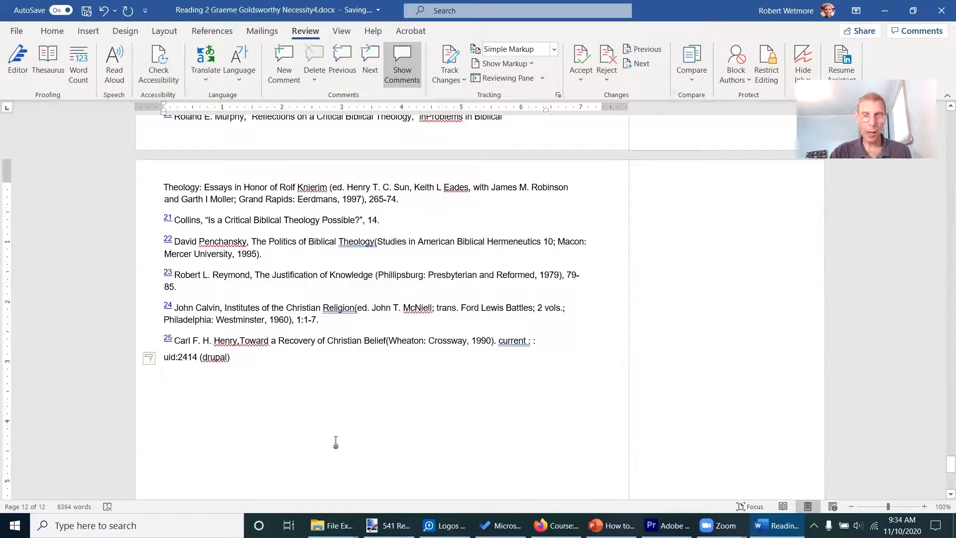
# Copy "What is the MAIN QUESTION the writer of this article is trying to answer?" from PowerPoint slide 13 and paste it at the Word document's end
pyautogui.moveTo(611, 525)
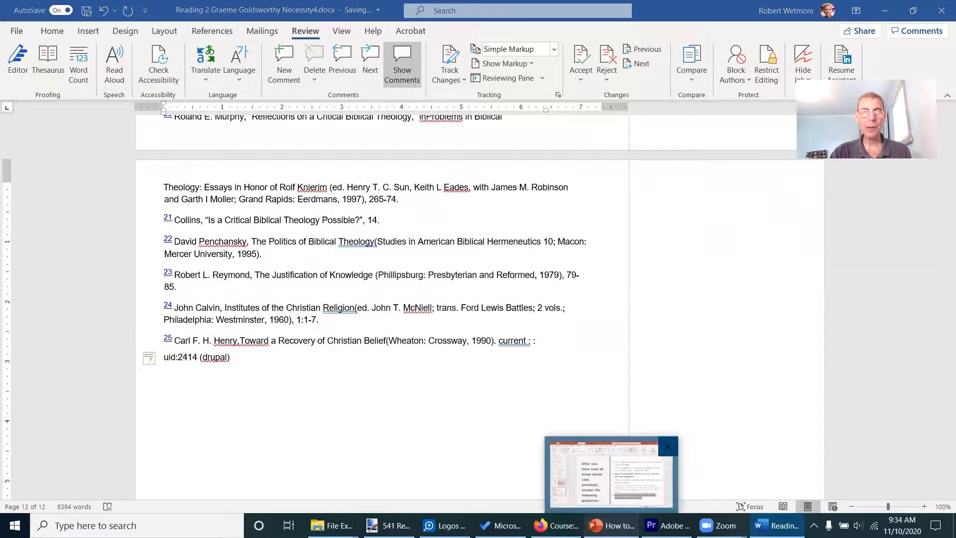
pyautogui.click(567, 475)
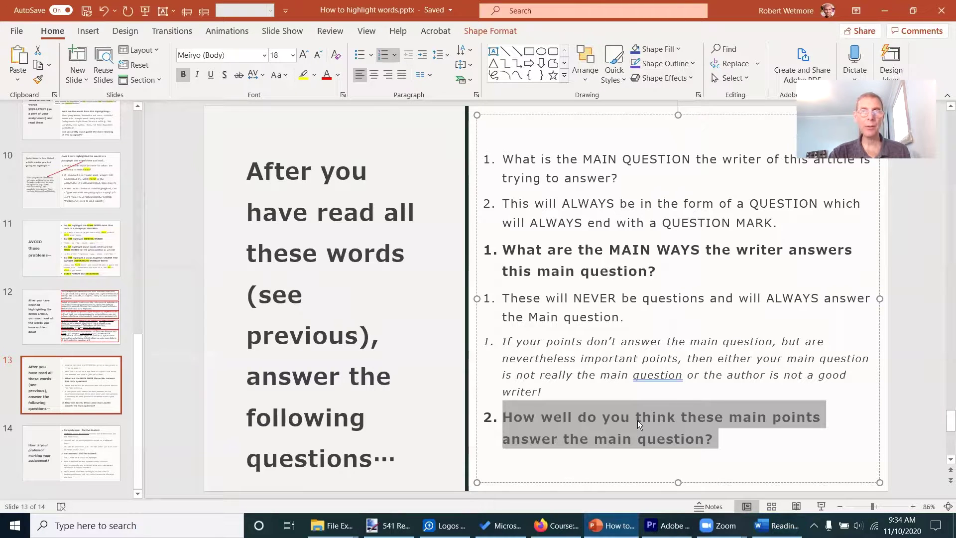
pyautogui.scroll(1, 621, 264)
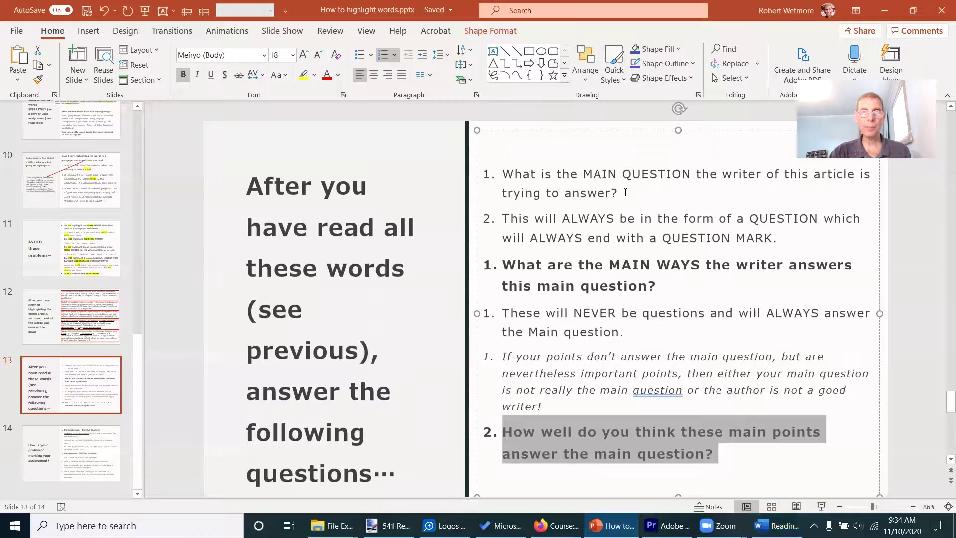
pyautogui.moveTo(625, 194); pyautogui.dragTo(512, 182)
pyautogui.hotkey('ctrl', 'c')
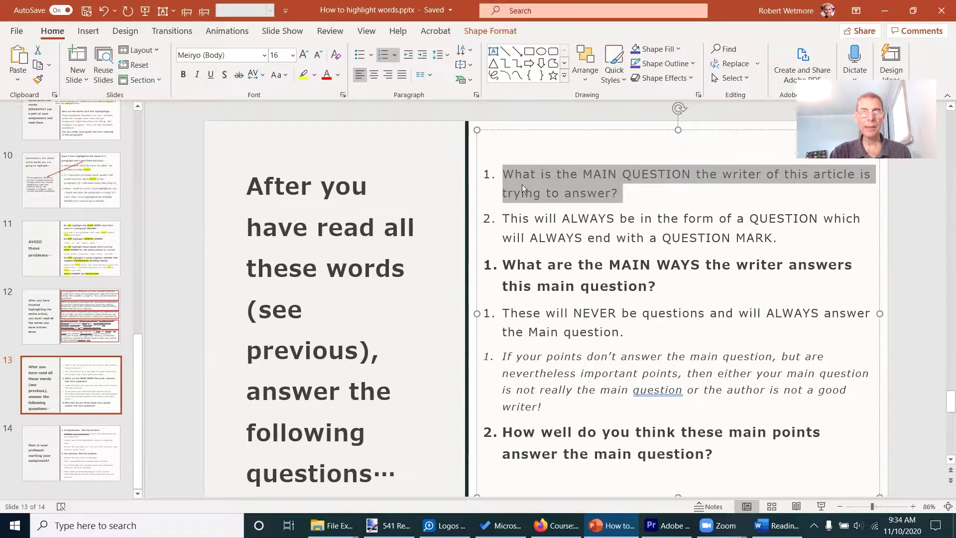
pyautogui.hotkey('alt', 'Tab')
pyautogui.hotkey('ctrl', 'v')
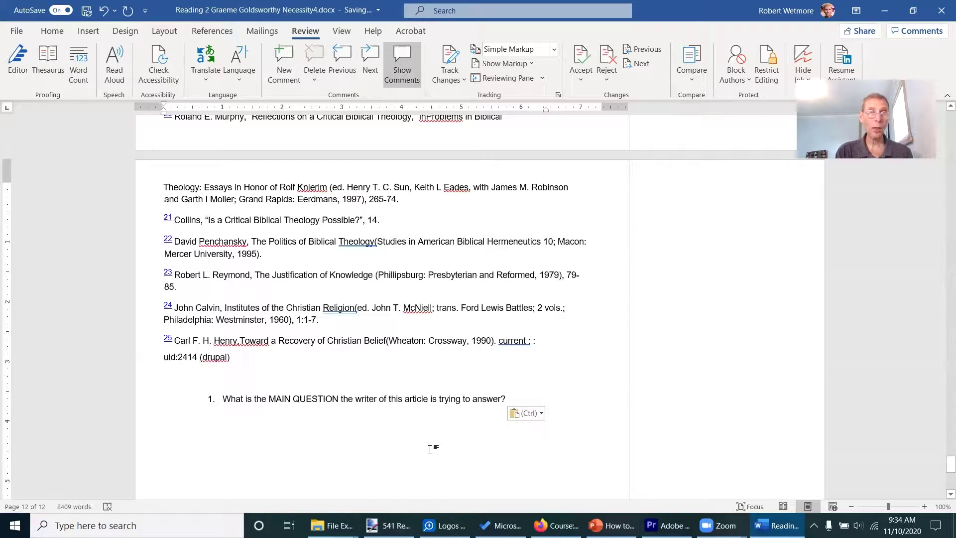
# Copy the passage from "Christ can be seen" through "Acts 13:16-41" in point (3) of the article's conclusion
pyautogui.scroll(5, 330, 277)
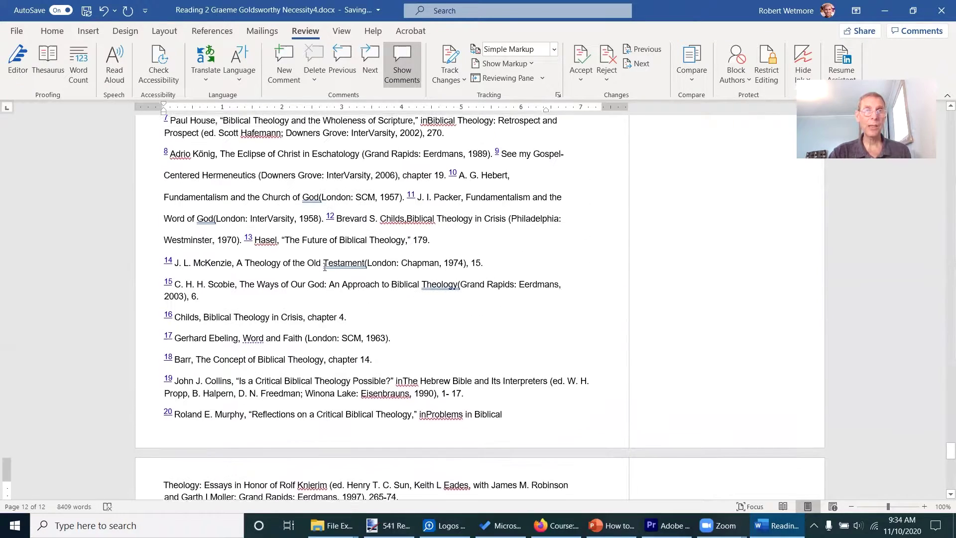
pyautogui.scroll(8, 324, 267)
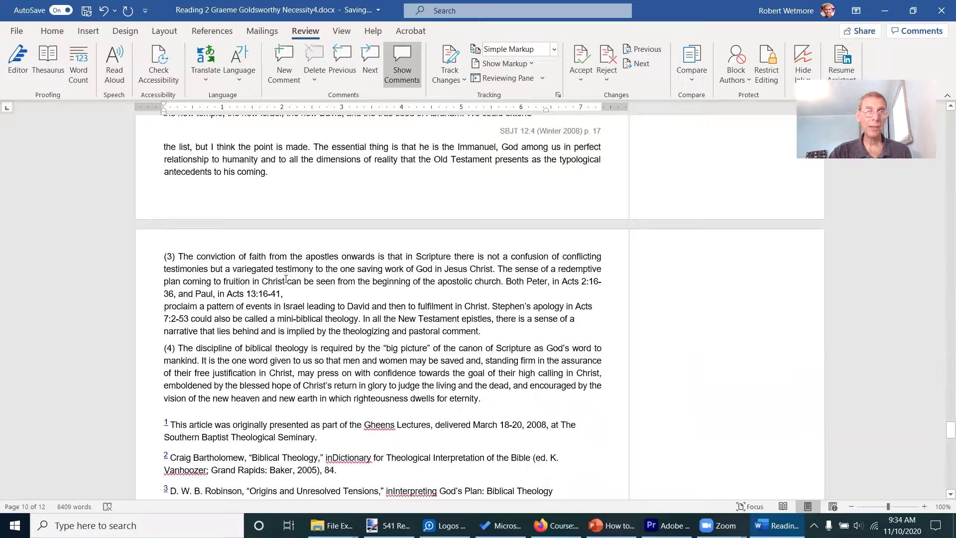
pyautogui.moveTo(266, 282); pyautogui.dragTo(283, 291)
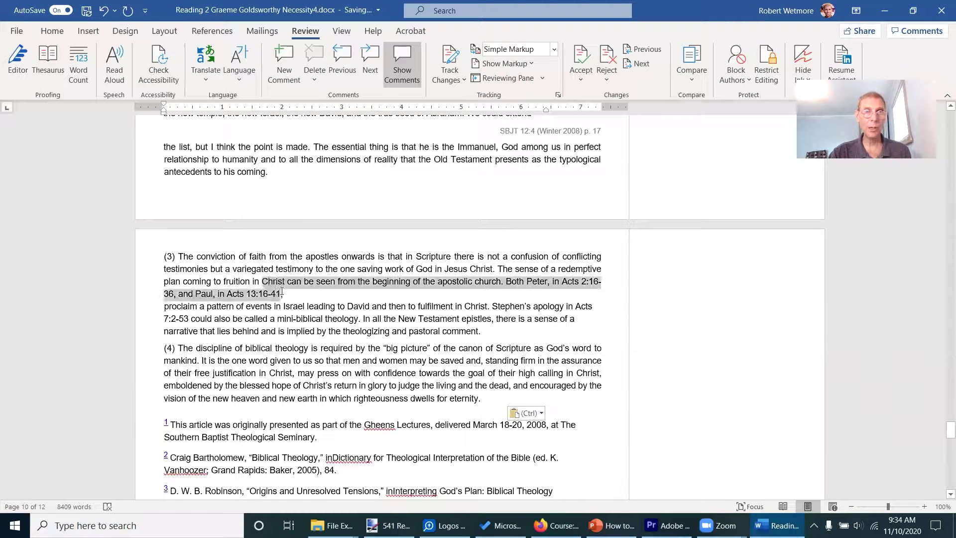
# Below the main question at the document's end, write "The author" followed by the copied passage and a question mark
pyautogui.scroll(-12, 284, 292)
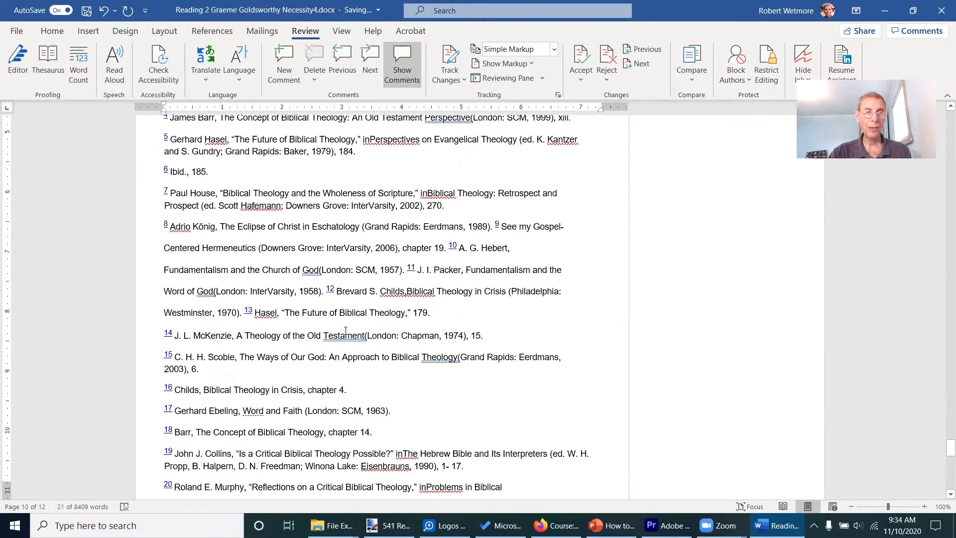
pyautogui.click(174, 429)
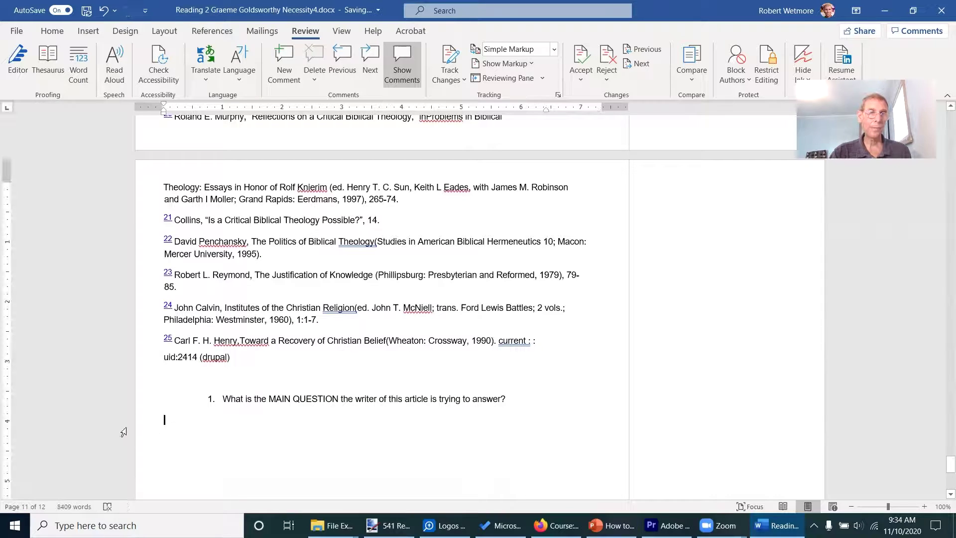
pyautogui.write('The author')
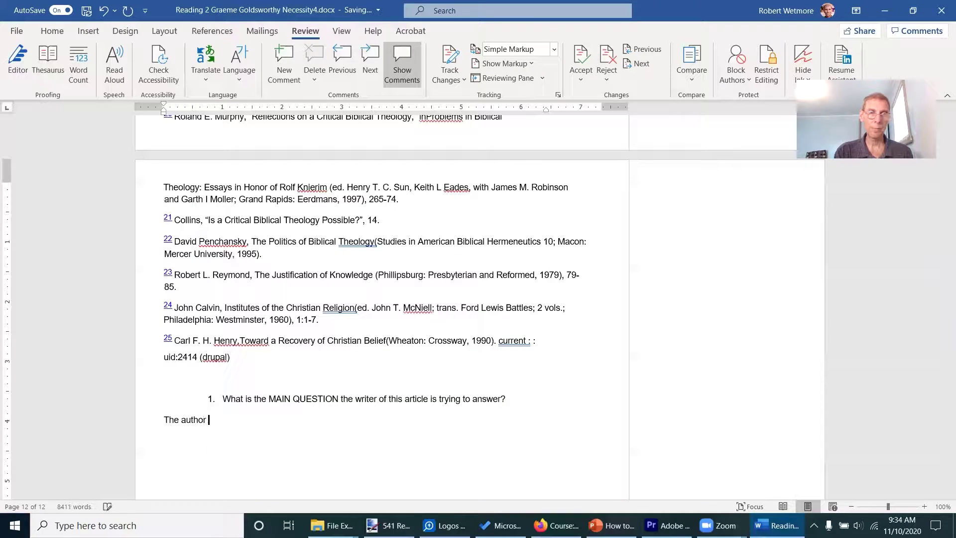
pyautogui.hotkey('ctrl', 'v')
pyautogui.write('?')
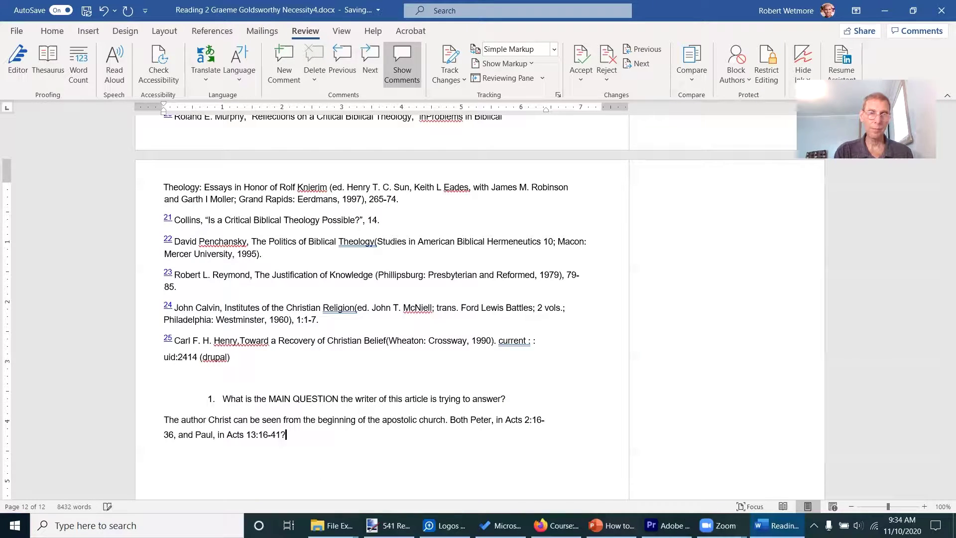
# Leave a blank line below the answer at the document's end and start a list item numbered 2
pyautogui.press('Return')
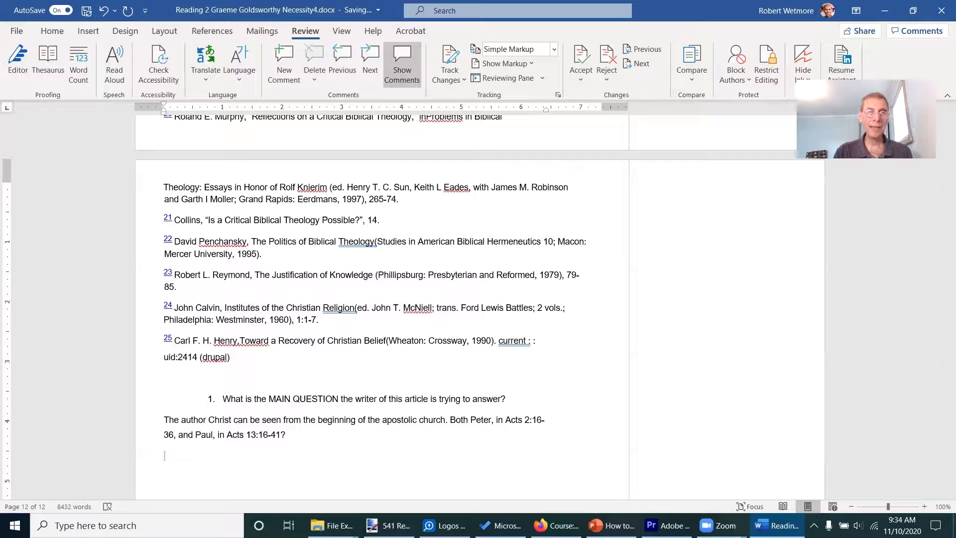
pyautogui.press('Return')
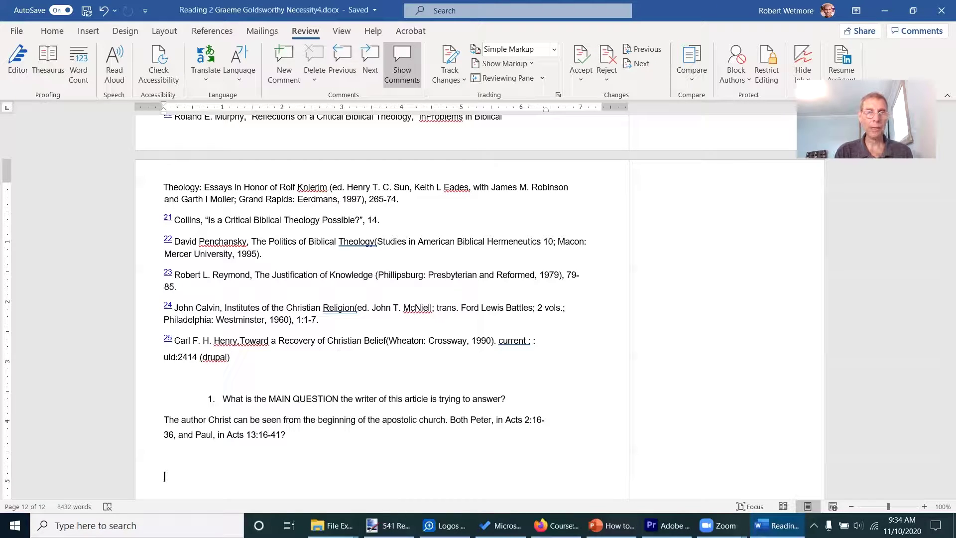
pyautogui.write('2.')
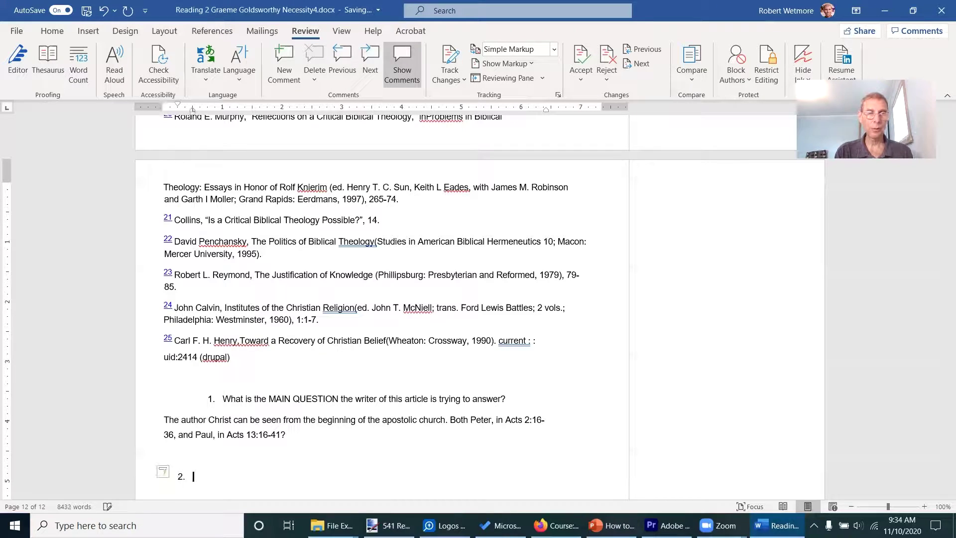
# Copy "What are the MAIN WAYS the writer answers this main question?" from PowerPoint slide 13 and paste it as unformatted text into Word's item 2
pyautogui.hotkey('alt', 'Tab')
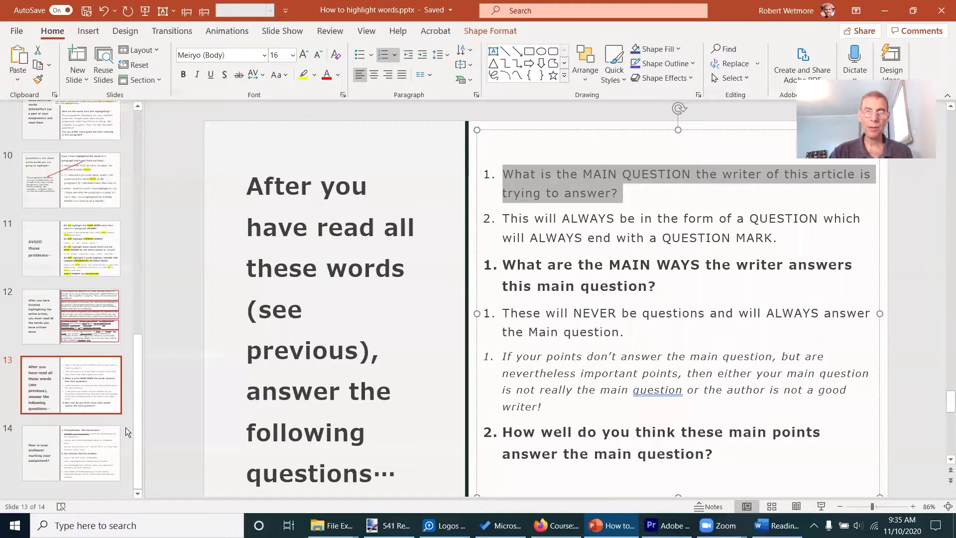
pyautogui.moveTo(655, 290); pyautogui.dragTo(528, 274)
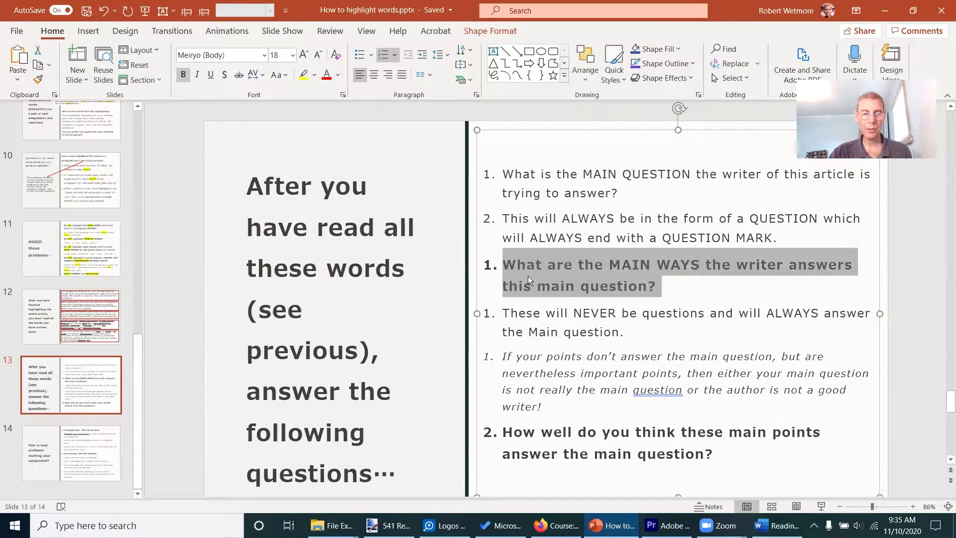
pyautogui.hotkey('alt', 'Tab')
pyautogui.hotkey('ctrl', 'alt', 'v')
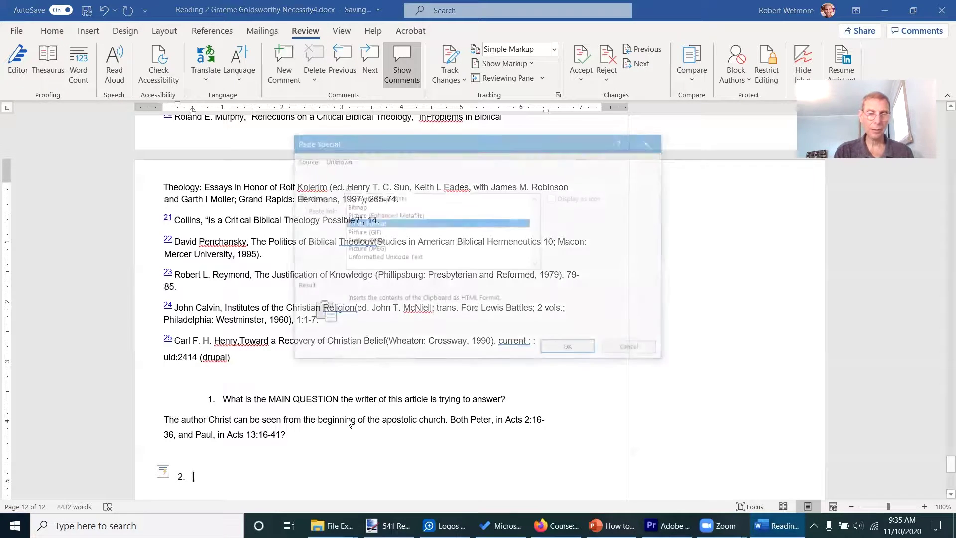
pyautogui.press('Down')
pyautogui.press('Down')
pyautogui.press('Down')
pyautogui.press('Down')
pyautogui.press('Return')
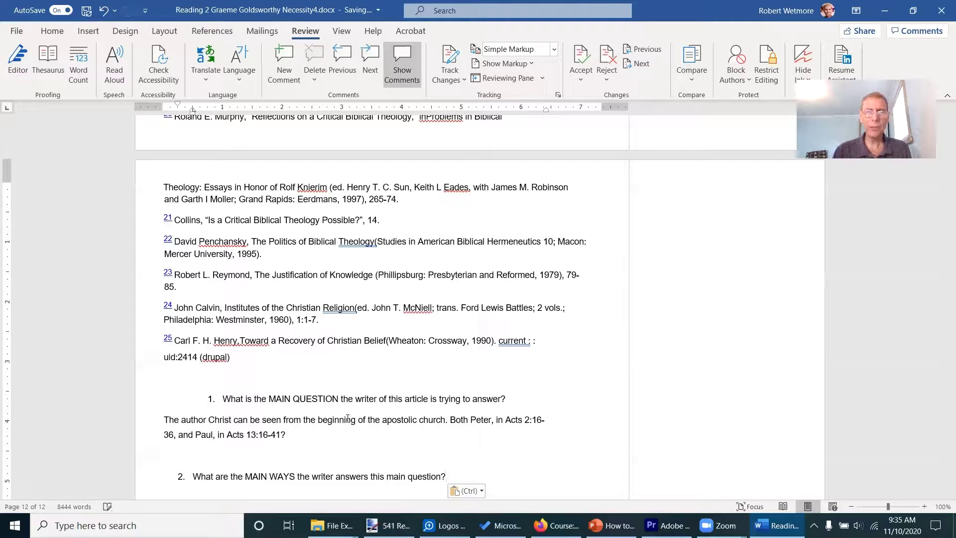
# Add a sub-item under item 2, paste the copied question as unformatted text, and change its ending to "questions."
pyautogui.press('Return')
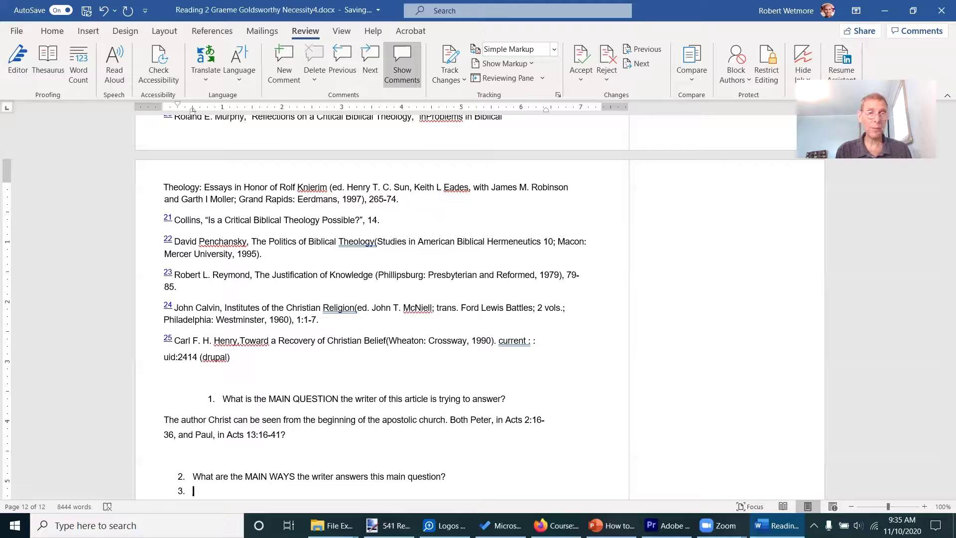
pyautogui.press('Tab')
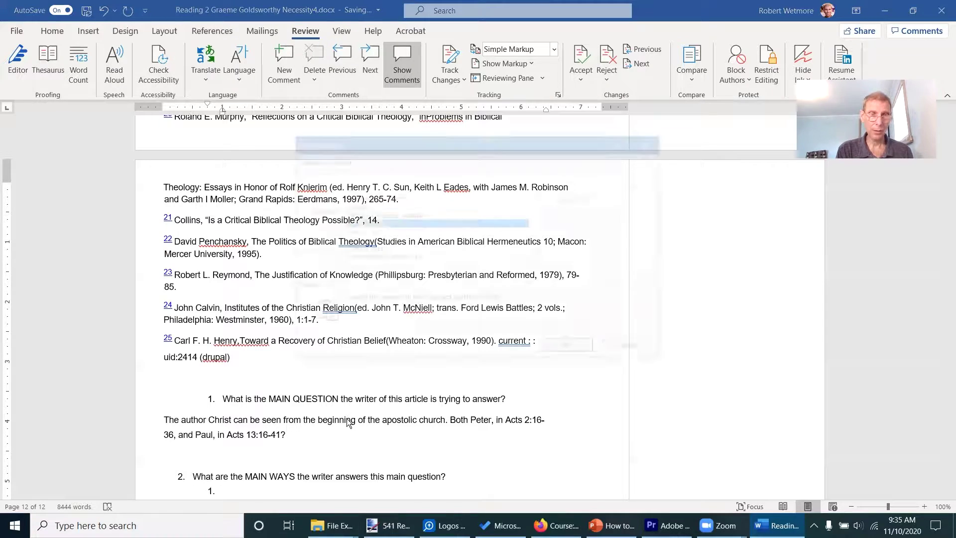
pyautogui.hotkey('ctrl', 'alt', 'v')
pyautogui.press('Return')
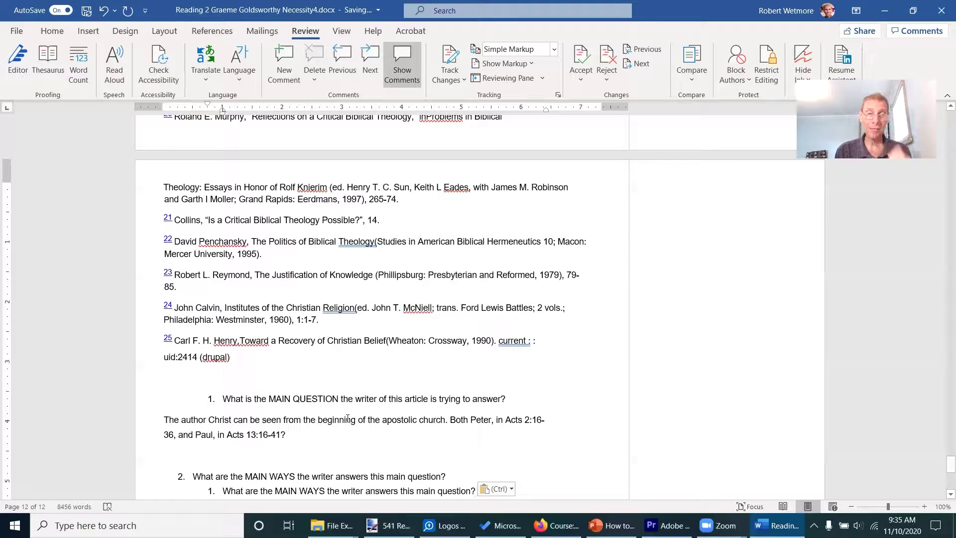
pyautogui.press('BackSpace')
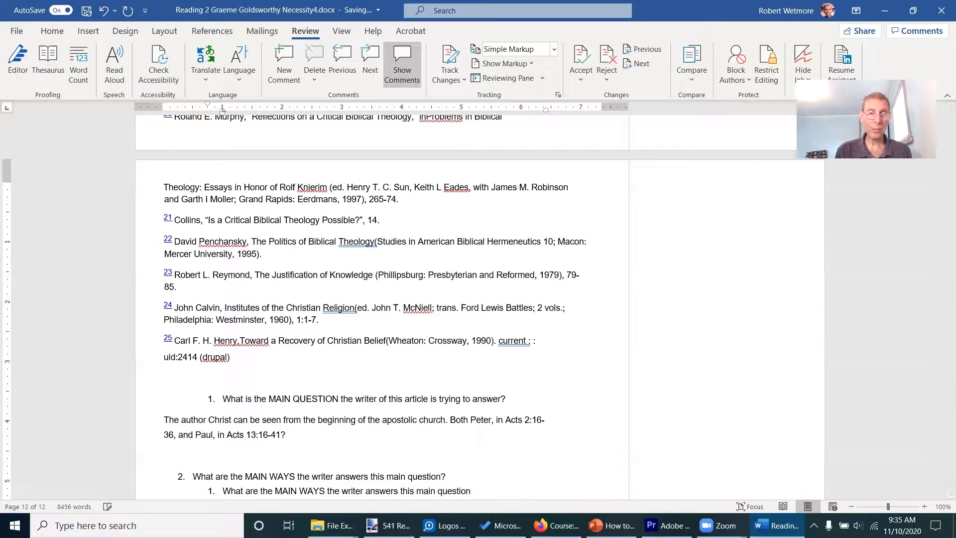
pyautogui.write('.')
pyautogui.write('s')
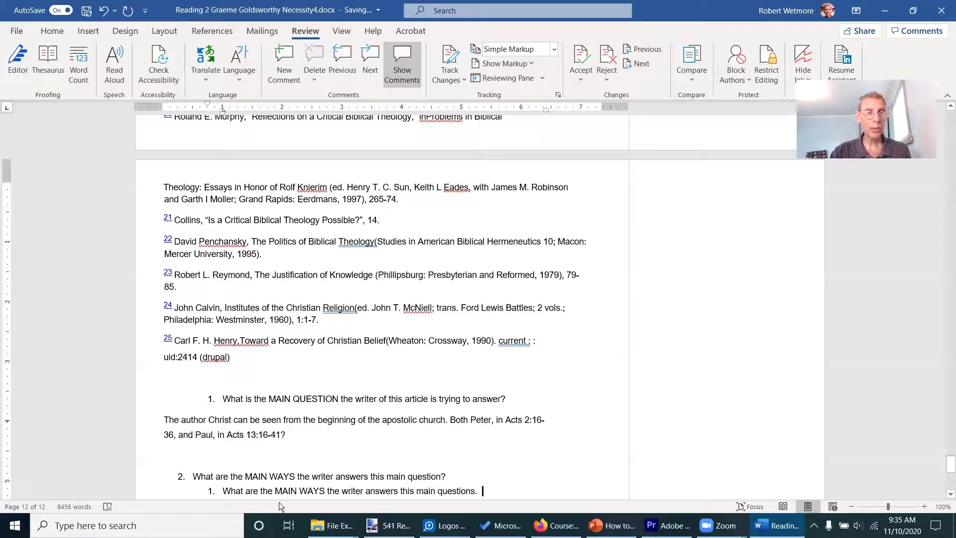
# Add a second sub-item filled with two lines of random placeholder text, from "Wiefj weofiwej asdf" to "OIEJAW EROIJG"
pyautogui.press('Return')
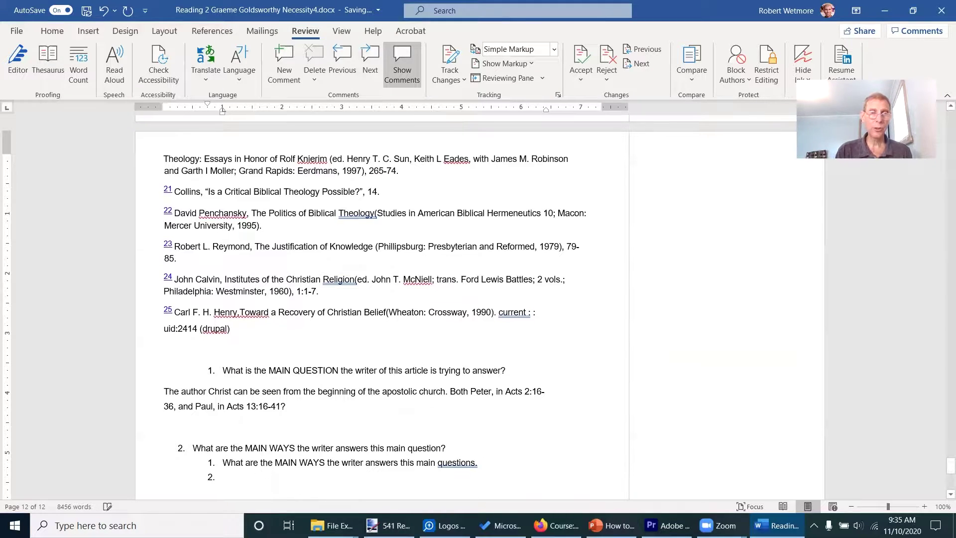
pyautogui.write('Wiefj weofiwej asdf ')
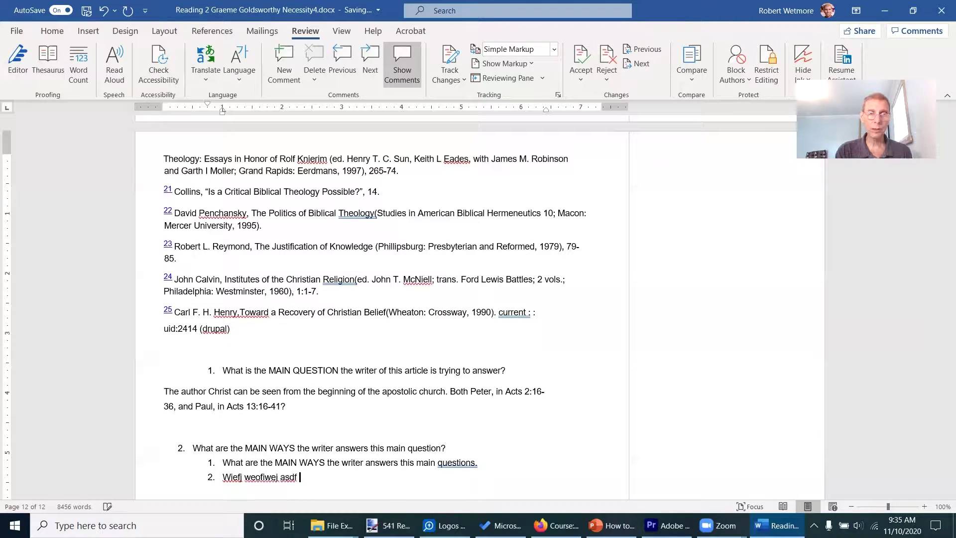
pyautogui.write('weowerij ewkkmwe rwa')
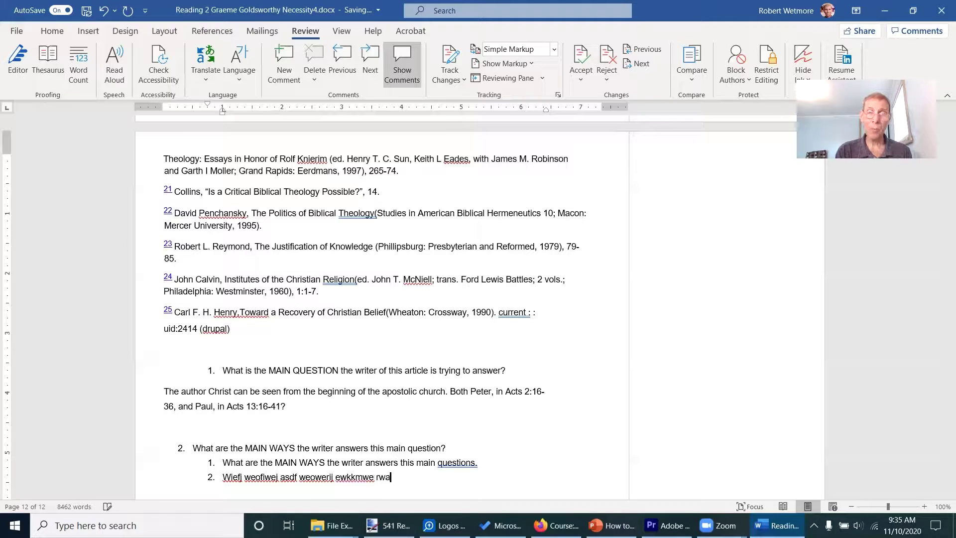
pyautogui.write('aoiejw woeijwe ')
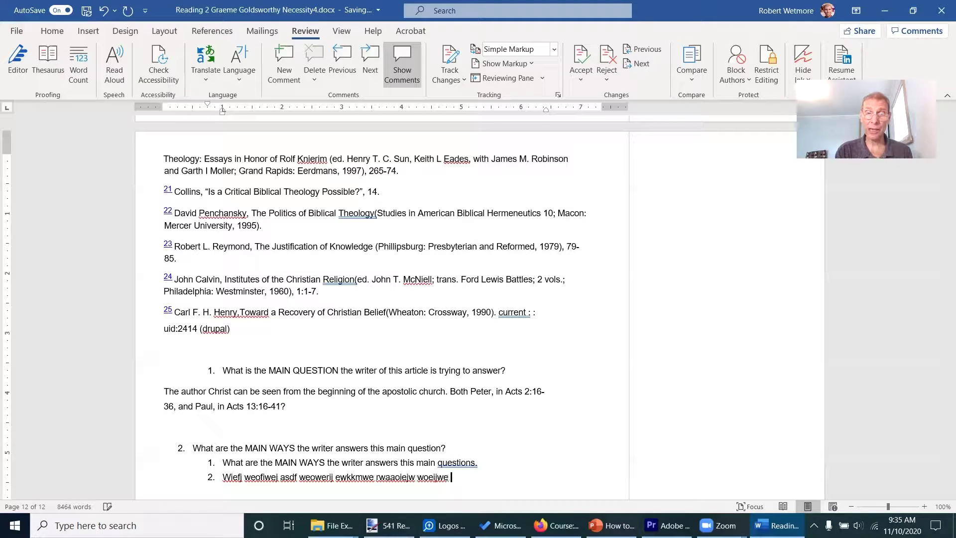
pyautogui.write('aweaoie 293')
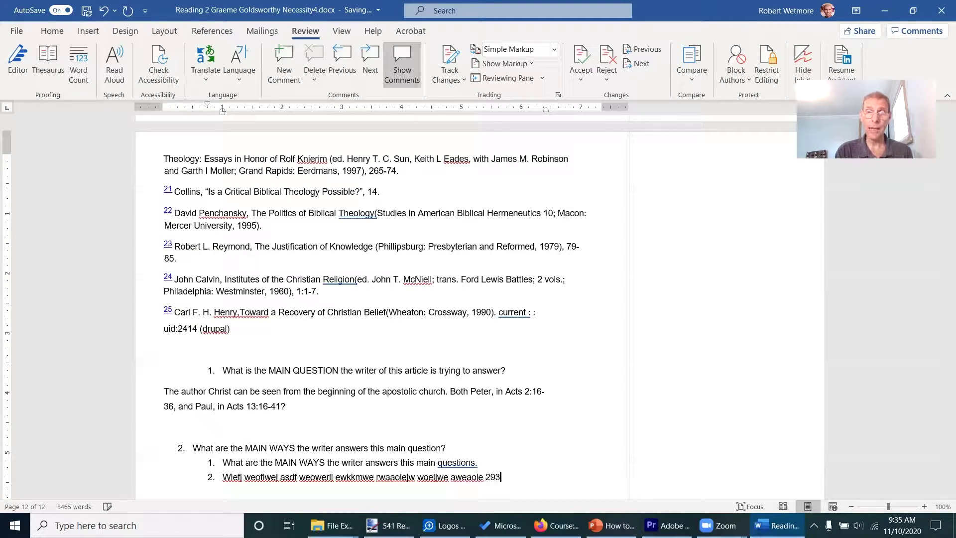
pyautogui.write('09usaldkfj asdlf')
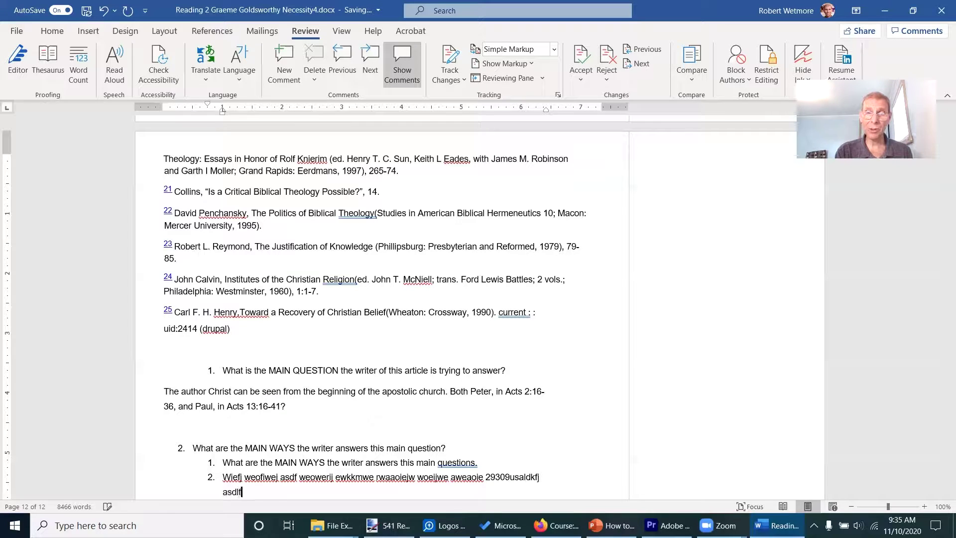
pyautogui.write('iw oier sdak ew')
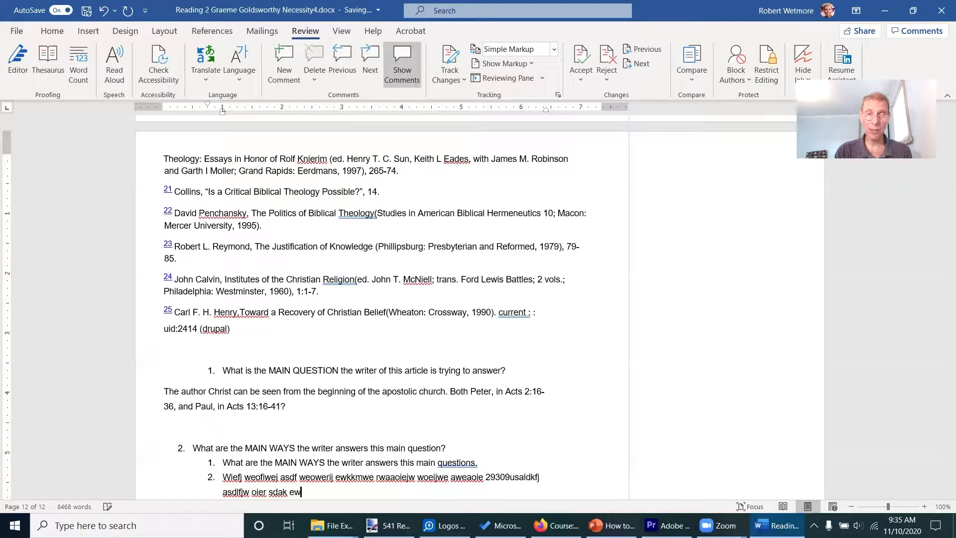
pyautogui.write('oij aaldg ao')
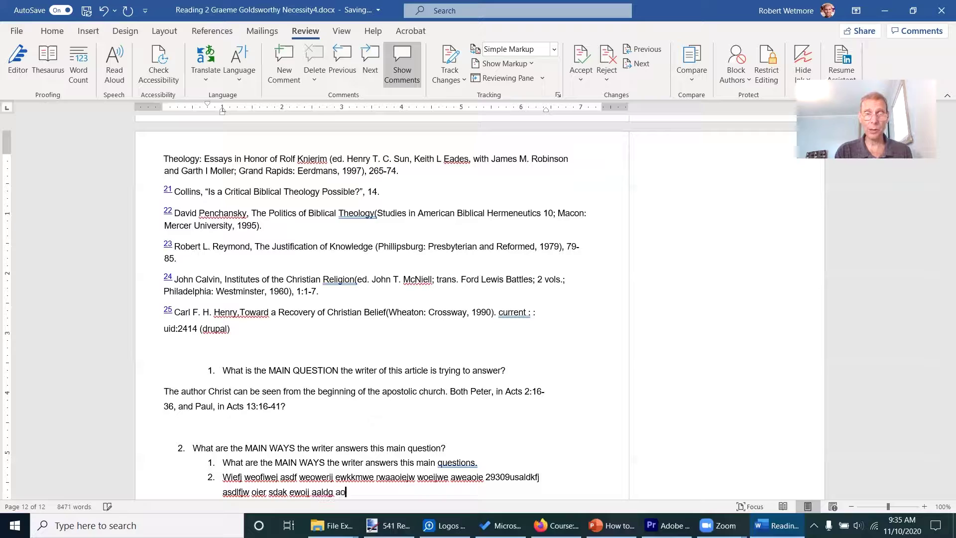
pyautogui.write('weij gie OIEJAW EROIJG')
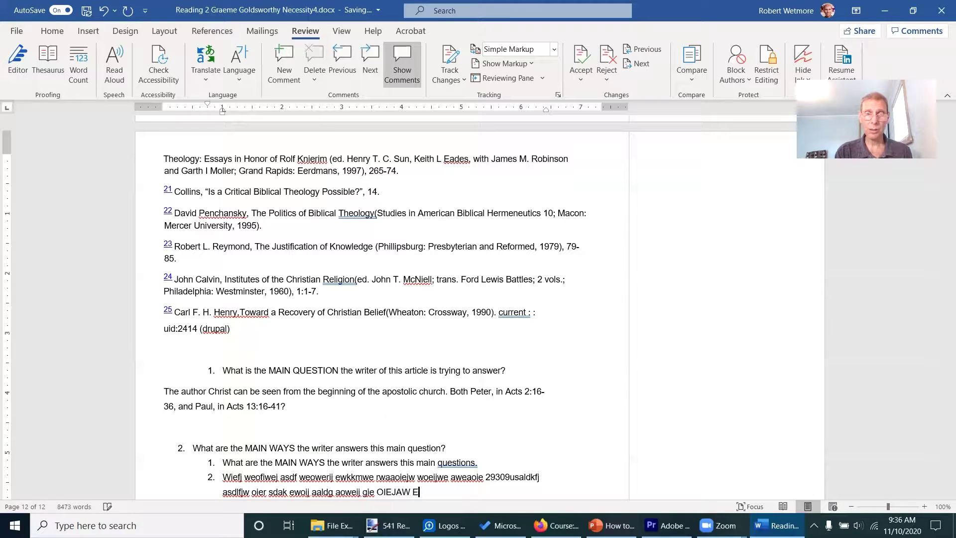
# Copy the whole placeholder sub-item and paste it four times below as sub-items 3 to 6, leaving an empty seventh one
pyautogui.hotkey('shift', 'Up')
pyautogui.hotkey('shift', 'Left')
pyautogui.hotkey('shift', 'Left')
pyautogui.hotkey('shift', 'Left')
pyautogui.hotkey('shift', 'Left')
pyautogui.hotkey('shift', 'Left')
pyautogui.hotkey('shift', 'Left')
pyautogui.hotkey('shift', 'Left')
pyautogui.hotkey('shift', 'Left')
pyautogui.hotkey('shift', 'Left')
pyautogui.hotkey('shift', 'Left')
pyautogui.hotkey('shift', 'Left')
pyautogui.hotkey('shift', 'Left')
pyautogui.hotkey('shift', 'Left')
pyautogui.hotkey('shift', 'Left')
pyautogui.hotkey('shift', 'Left')
pyautogui.hotkey('shift', 'Left')
pyautogui.hotkey('shift', 'Left')
pyautogui.hotkey('shift', 'Left')
pyautogui.hotkey('shift', 'Left')
pyautogui.hotkey('shift', 'Left')
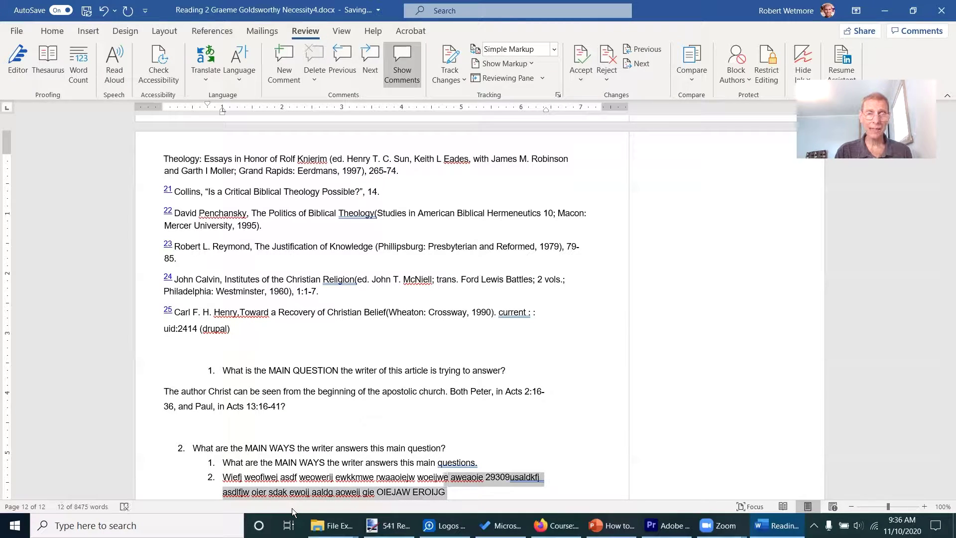
pyautogui.hotkey('shift', 'Left')
pyautogui.hotkey('shift', 'Left')
pyautogui.hotkey('shift', 'Left')
pyautogui.hotkey('shift', 'Left')
pyautogui.hotkey('shift', 'Left')
pyautogui.hotkey('shift', 'Left')
pyautogui.hotkey('shift', 'Left')
pyautogui.hotkey('shift', 'Left')
pyautogui.hotkey('shift', 'Left')
pyautogui.hotkey('shift', 'Left')
pyautogui.hotkey('shift', 'Left')
pyautogui.hotkey('shift', 'Left')
pyautogui.hotkey('shift', 'Left')
pyautogui.hotkey('shift', 'Left')
pyautogui.hotkey('shift', 'Left')
pyautogui.hotkey('shift', 'Left')
pyautogui.hotkey('shift', 'Left')
pyautogui.hotkey('shift', 'Left')
pyautogui.hotkey('shift', 'Left')
pyautogui.hotkey('shift', 'Left')
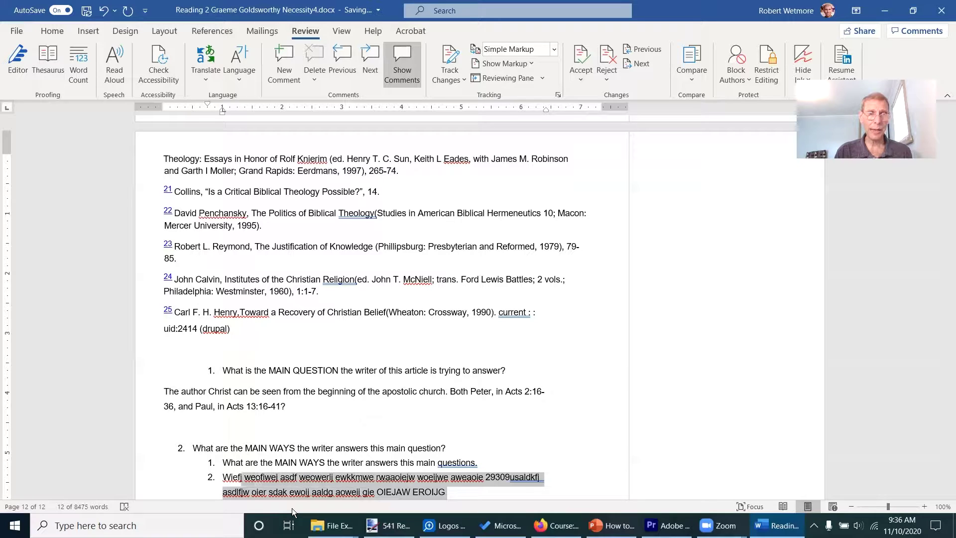
pyautogui.hotkey('ctrl', 'c')
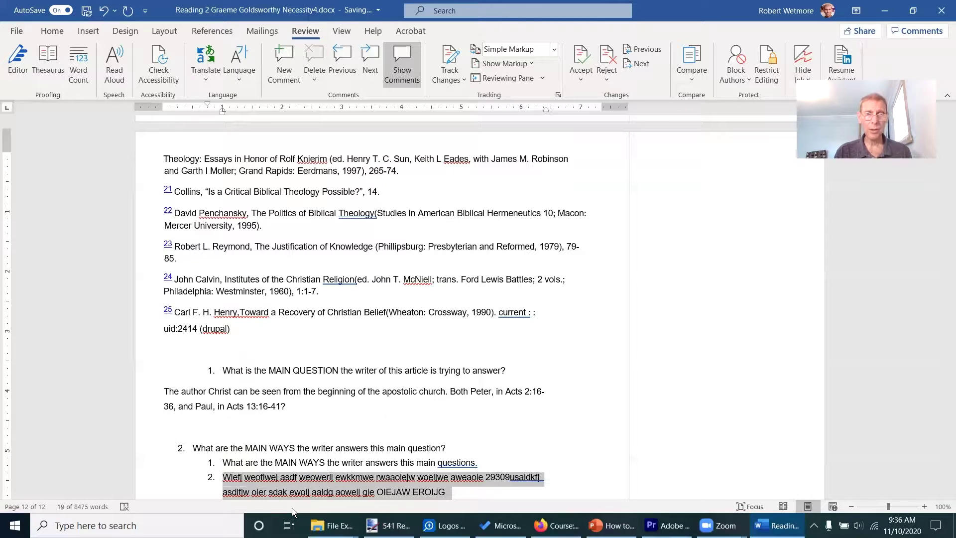
pyautogui.press('Right')
pyautogui.press('Return')
pyautogui.hotkey('ctrl', 'v')
pyautogui.press('Return')
pyautogui.hotkey('ctrl', 'v')
pyautogui.press('Return')
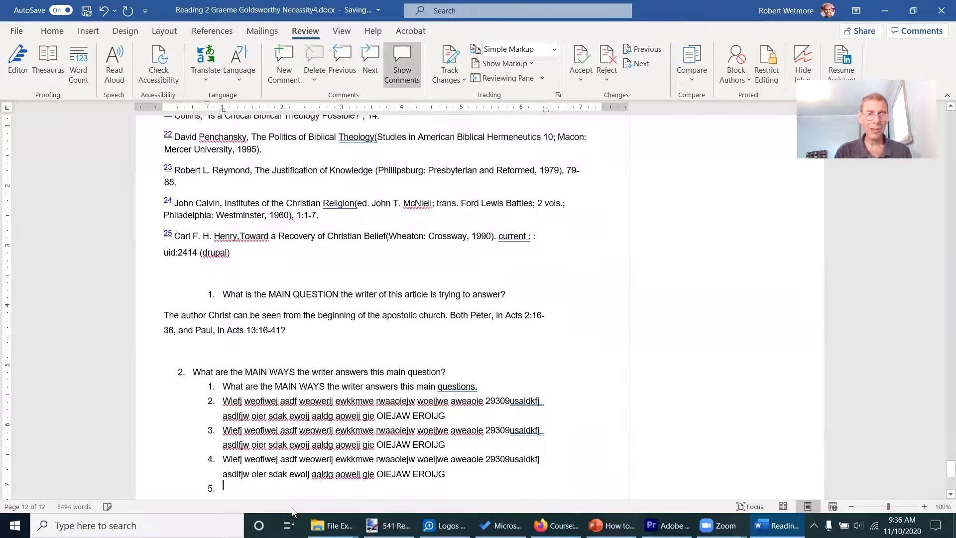
pyautogui.hotkey('ctrl', 'v')
pyautogui.press('Return')
pyautogui.hotkey('ctrl', 'v')
pyautogui.press('Return')
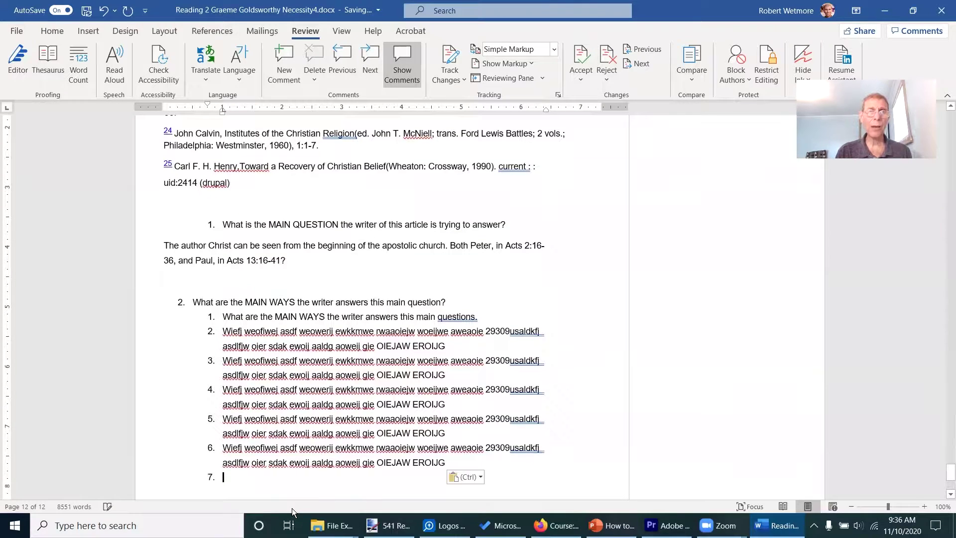
# Insert "WEIFJA" at the beginning of sub-item 6 and "Ore" at the beginning of sub-item 5
pyautogui.press('Up')
pyautogui.press('Up')
pyautogui.write('WEIFJA')
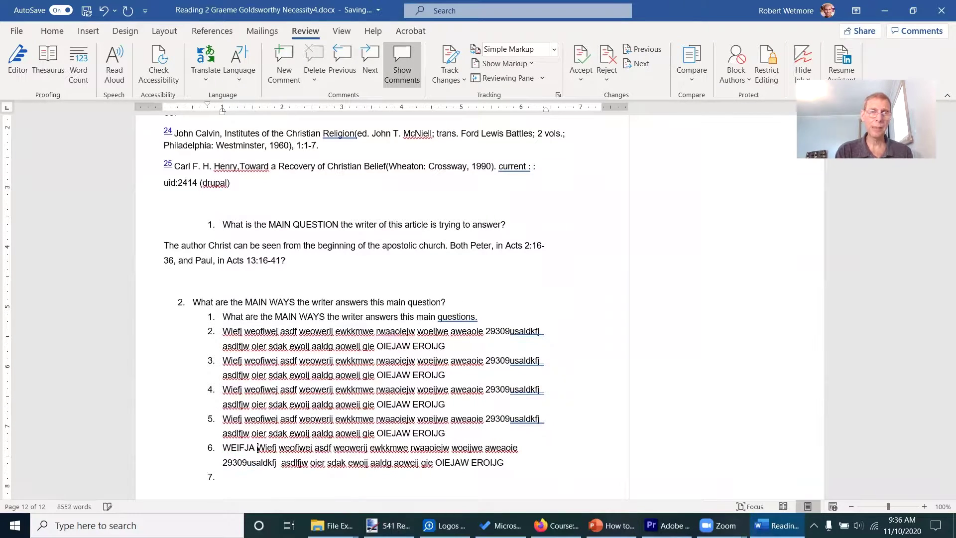
pyautogui.click(222, 418)
pyautogui.write('Ore')
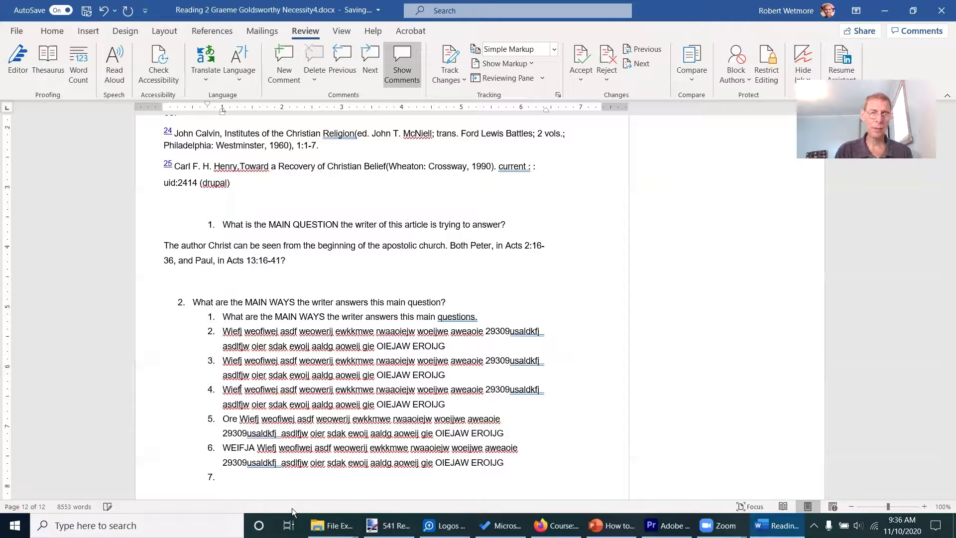
# Insert "Bjiwe", "Dlkased" and "Wef" at the beginnings of sub-items 4, 3 and 2 respectively
pyautogui.press('Left')
pyautogui.press('Left')
pyautogui.press('Left')
pyautogui.write('Bjiwe')
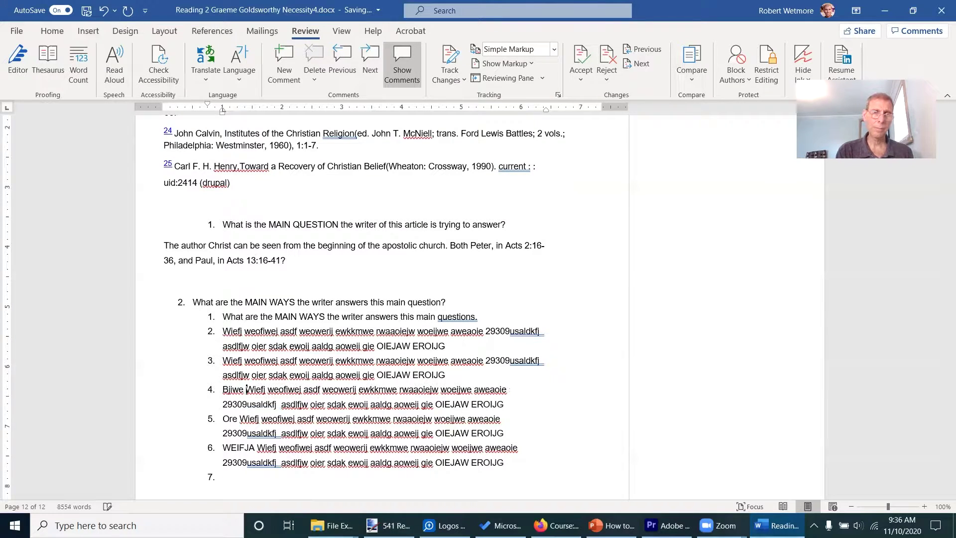
pyautogui.press('Up')
pyautogui.press('Up')
pyautogui.write('Dlkased ')
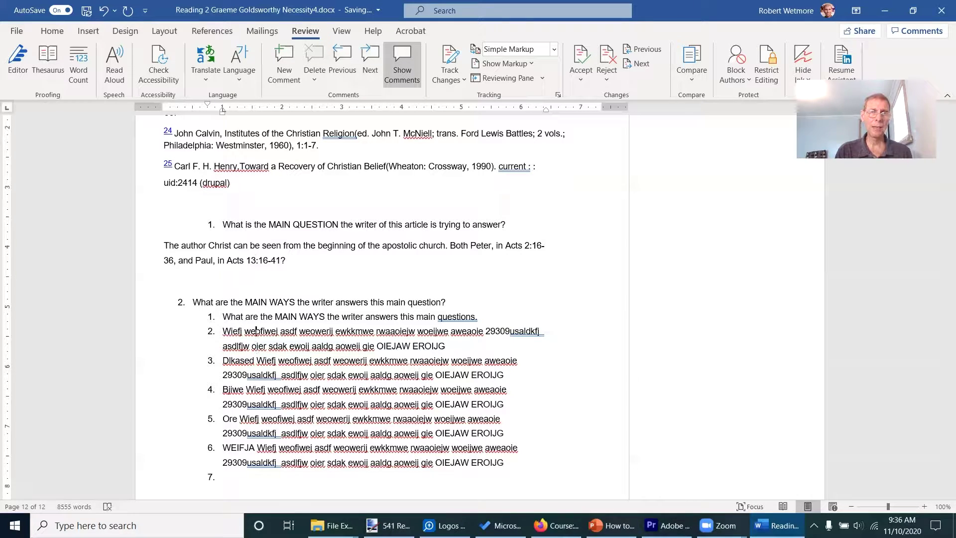
pyautogui.write('Wef')
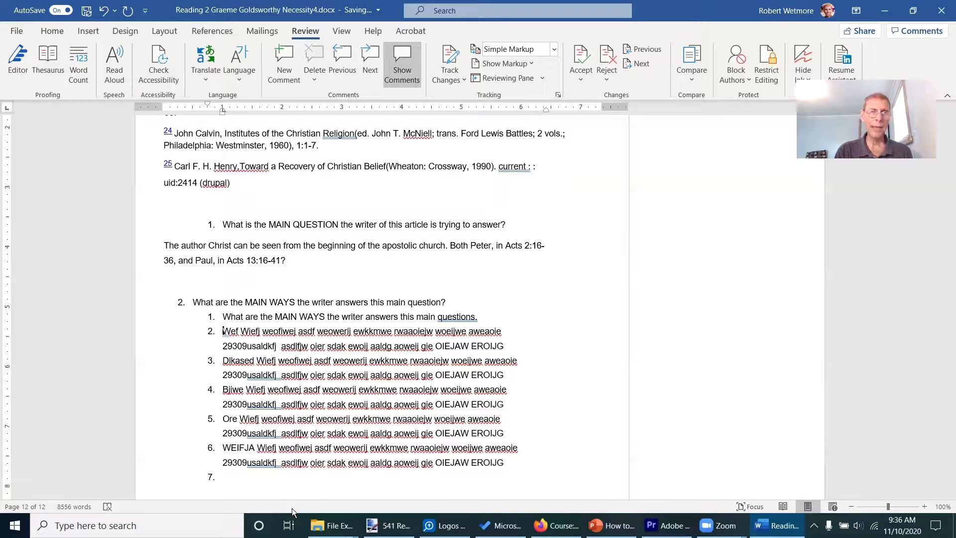
# Indent sub-items 2 through 7 one level deeper so they nest under the first sub-item
pyautogui.hotkey('shift', 'Down')
pyautogui.hotkey('shift', 'Down')
pyautogui.hotkey('shift', 'Down')
pyautogui.hotkey('shift', 'Down')
pyautogui.hotkey('shift', 'Down')
pyautogui.hotkey('shift', 'Down')
pyautogui.hotkey('shift', 'Down')
pyautogui.hotkey('shift', 'Down')
pyautogui.hotkey('shift', 'Down')
pyautogui.hotkey('shift', 'Down')
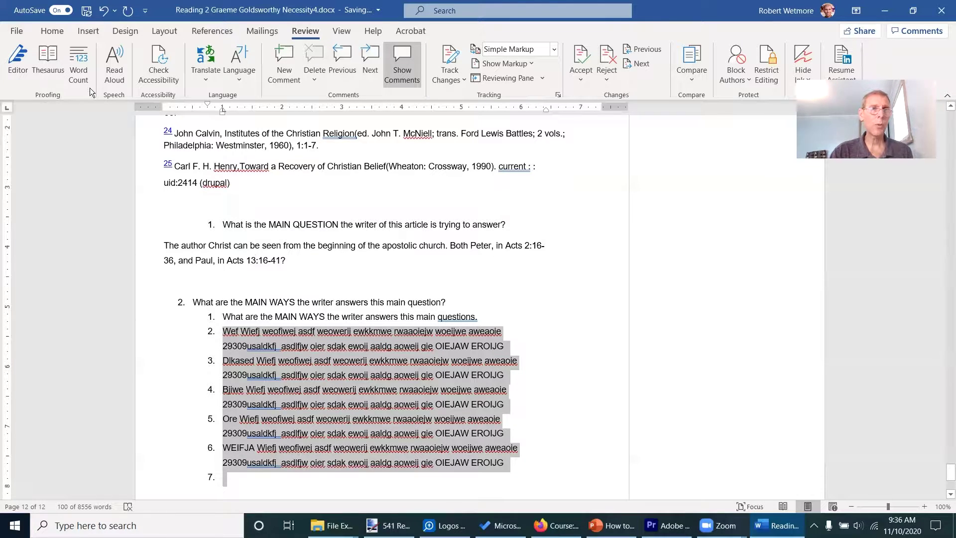
pyautogui.click(60, 28)
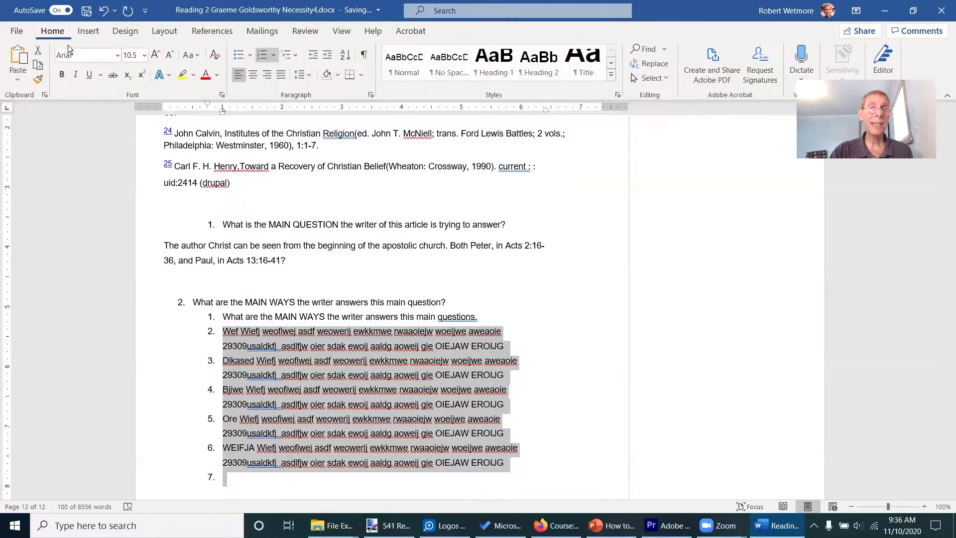
pyautogui.click(325, 57)
# Add empty sub-items after the "WEIFJA" sub-item and paste the copied placeholder text there
pyautogui.press('Right')
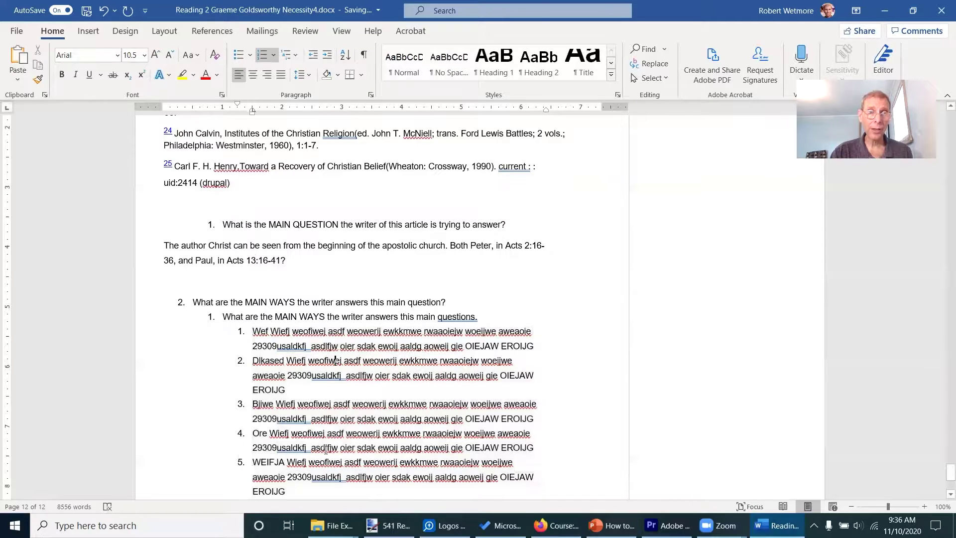
pyautogui.press('Return')
pyautogui.press('Return')
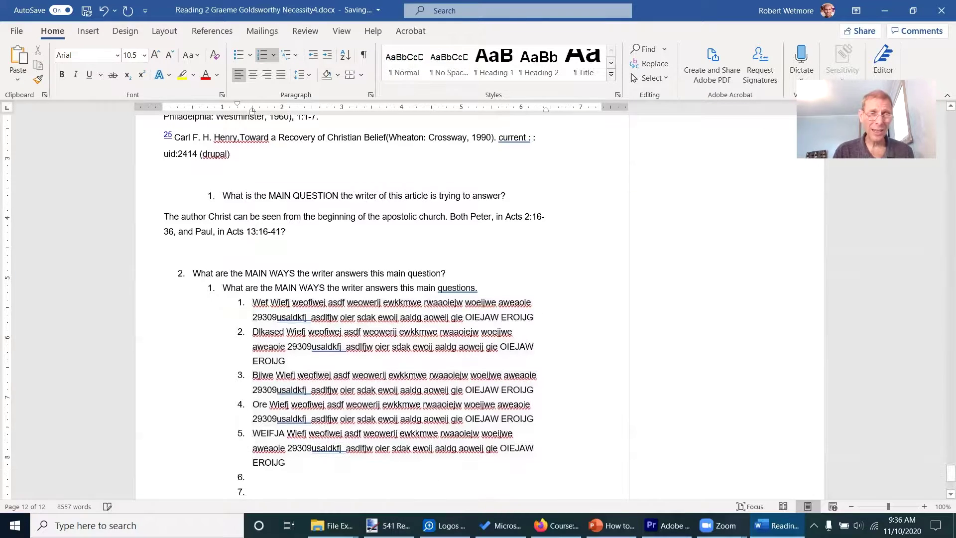
pyautogui.hotkey('ctrl', 'v')
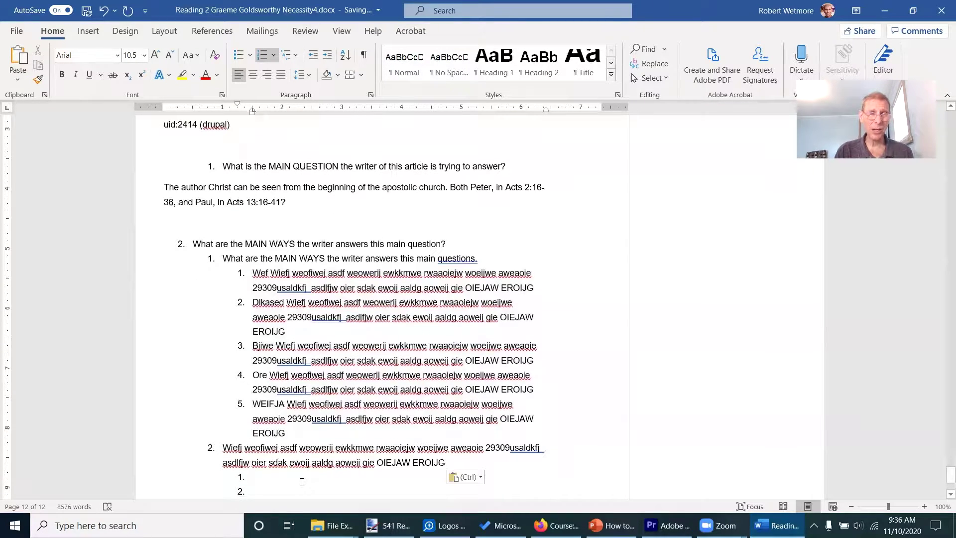
# Indent the pasted placeholder line one level deeper so it nests as sub-item 6 of the inner list
pyautogui.press('Up')
pyautogui.press('Up')
pyautogui.press('Left')
pyautogui.press('Left')
pyautogui.press('Left')
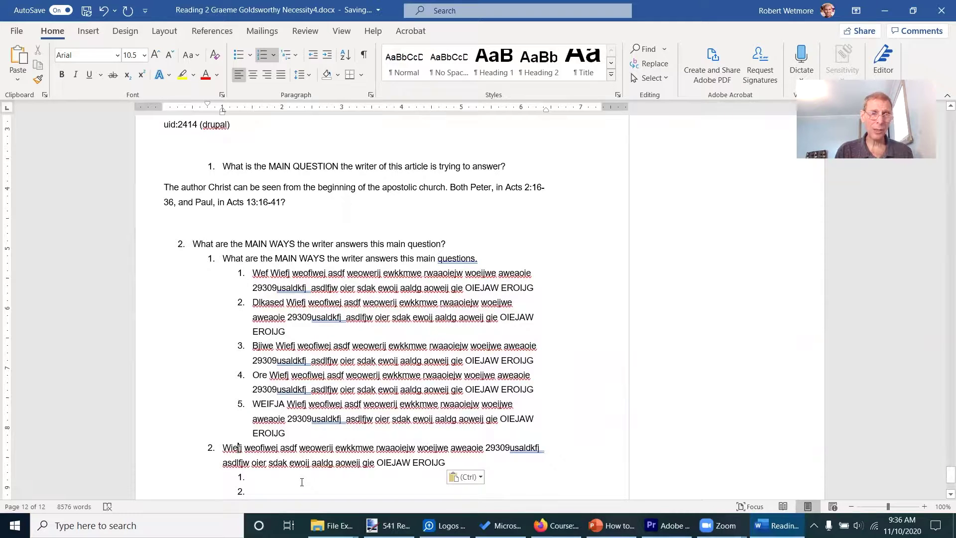
pyautogui.press('Home')
pyautogui.press('Tab')
# Promote the empty item below the placeholder list one level to number 2 and remove the extra empty item under it
pyautogui.press('Down')
pyautogui.press('Down')
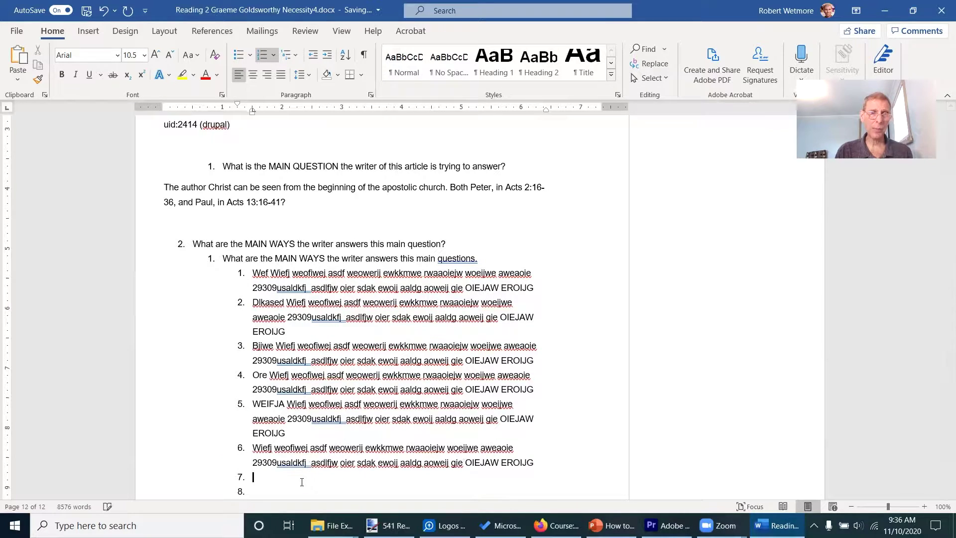
pyautogui.hotkey('shift', 'Tab')
pyautogui.press('Down')
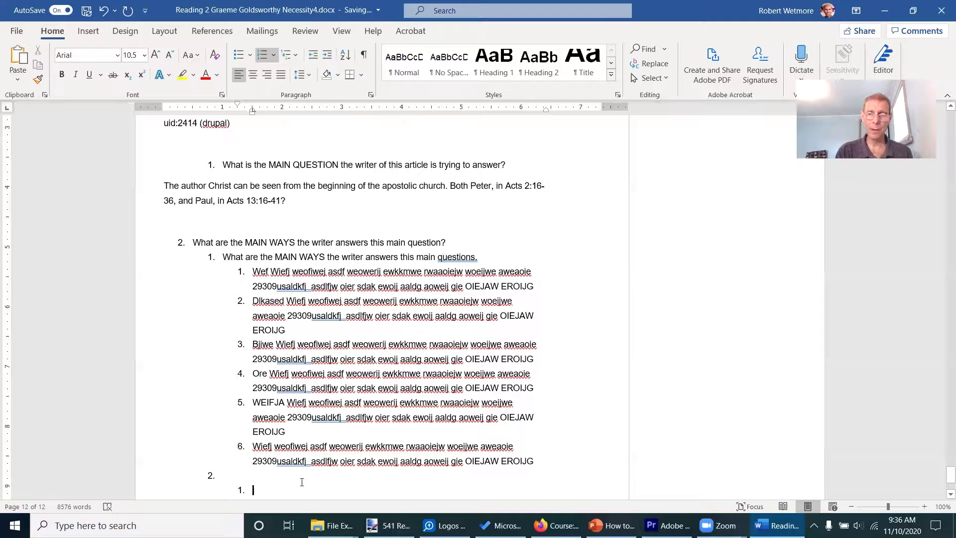
pyautogui.press('BackSpace')
pyautogui.press('BackSpace')
pyautogui.press('BackSpace')
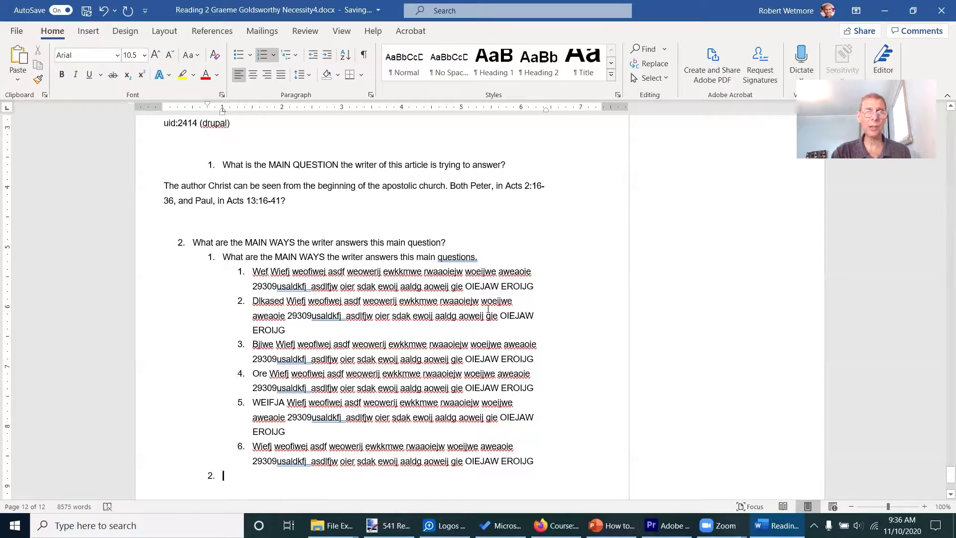
# Correct "questions" to "question" in the repeated MAIN WAYS sub-item
pyautogui.click(472, 261)
pyautogui.press('BackSpace')
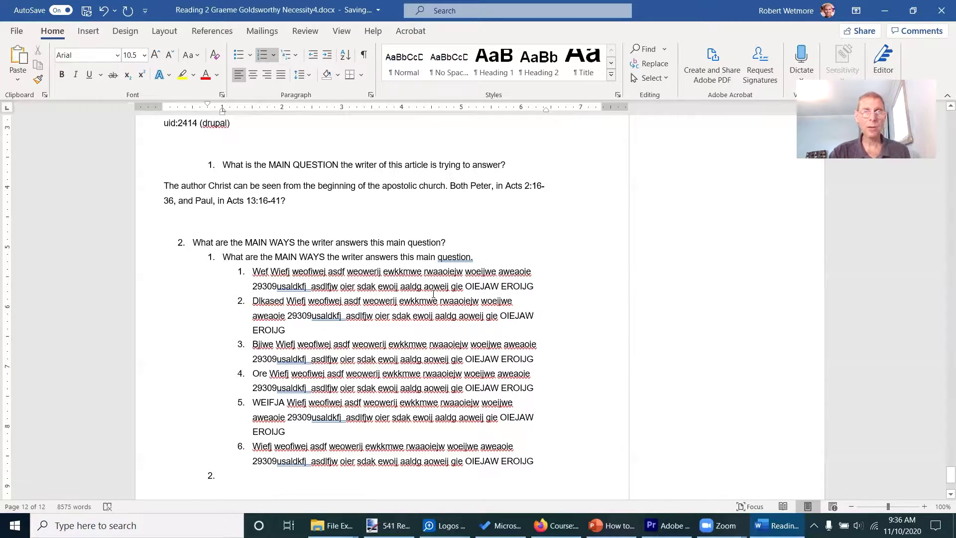
# Switch to PowerPoint, copy "How well do you think these main points answer the main question?" from slide 13, and return to Word
pyautogui.hotkey('alt', 'Tab')
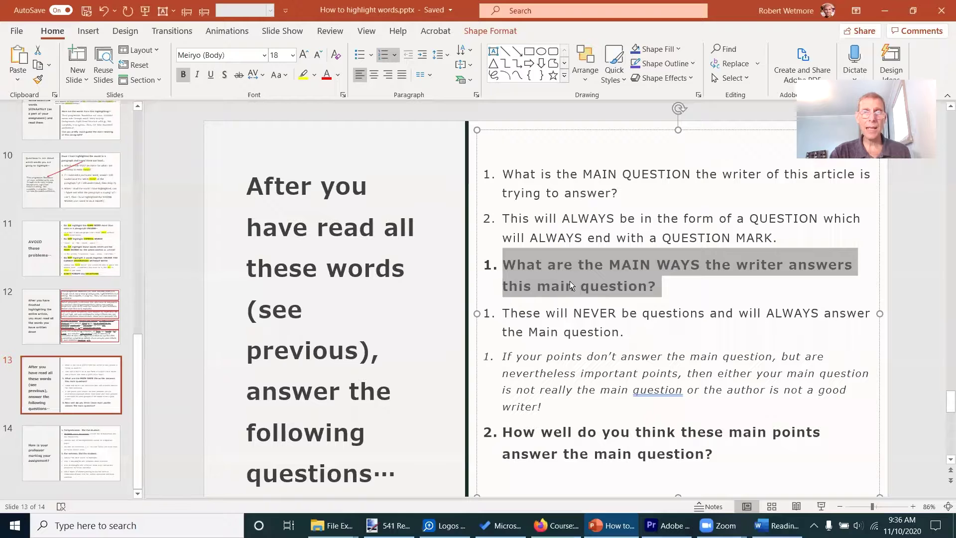
pyautogui.scroll(-2, 569, 281)
pyautogui.scroll(2, 656, 318)
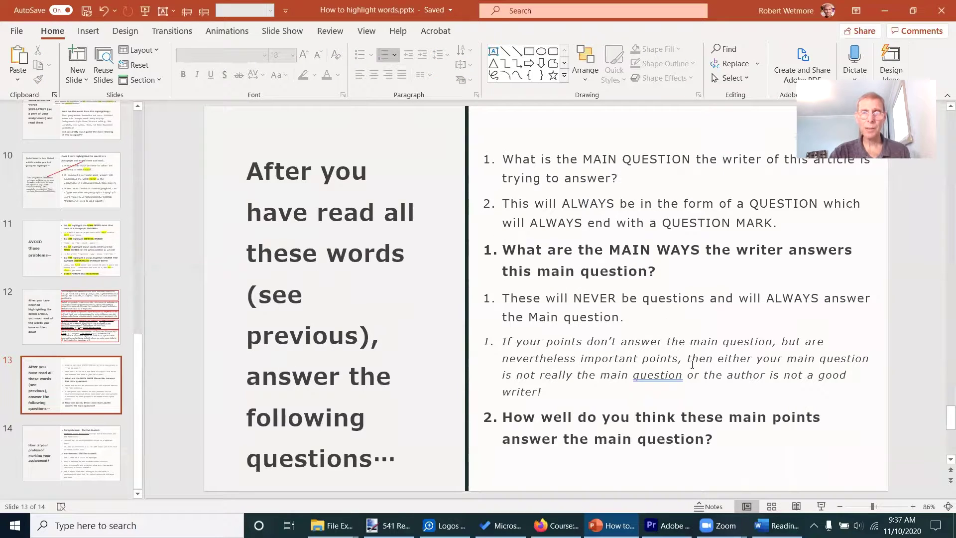
pyautogui.moveTo(716, 436); pyautogui.dragTo(594, 428)
pyautogui.hotkey('alt', 'Tab')
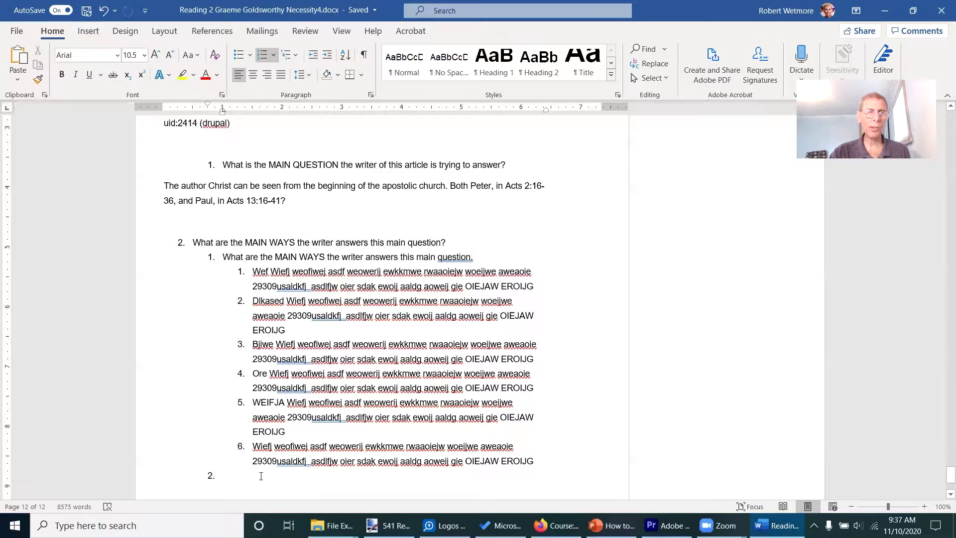
# Paste the copied question as unformatted text into empty item 2 and add an empty nested sub-item beneath it
pyautogui.click(239, 475)
pyautogui.hotkey('ctrl', 'alt', 'v')
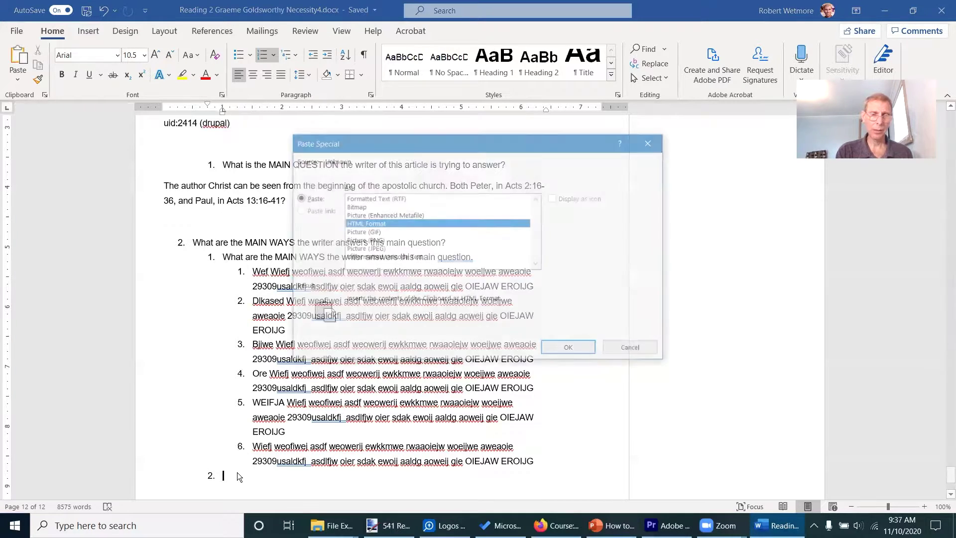
pyautogui.press('Down')
pyautogui.press('Down')
pyautogui.press('Down')
pyautogui.press('Down')
pyautogui.press('Return')
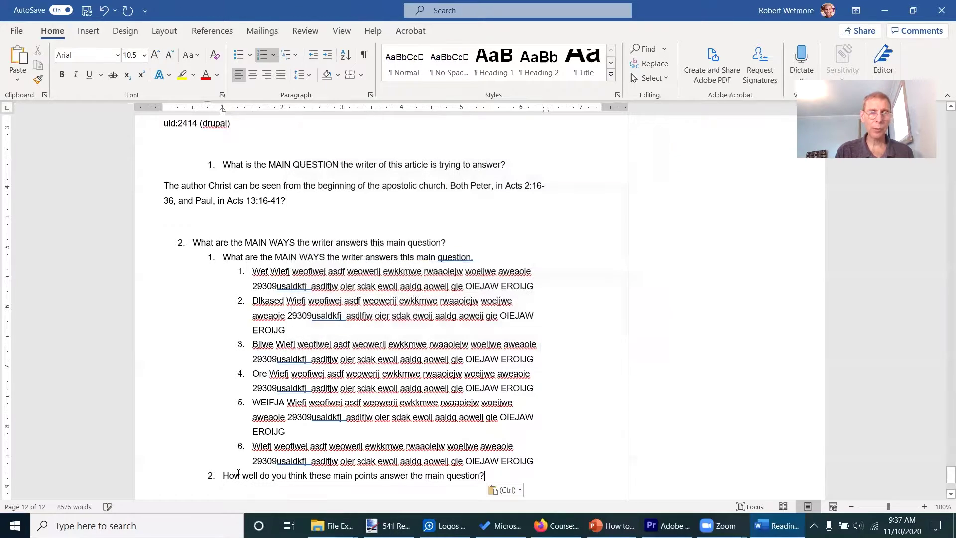
pyautogui.press('Return')
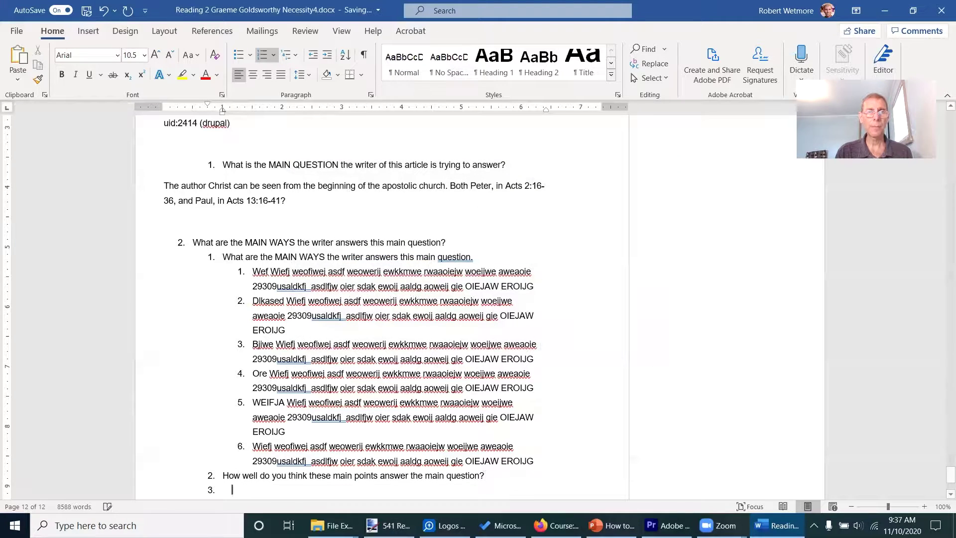
pyautogui.press('Tab')
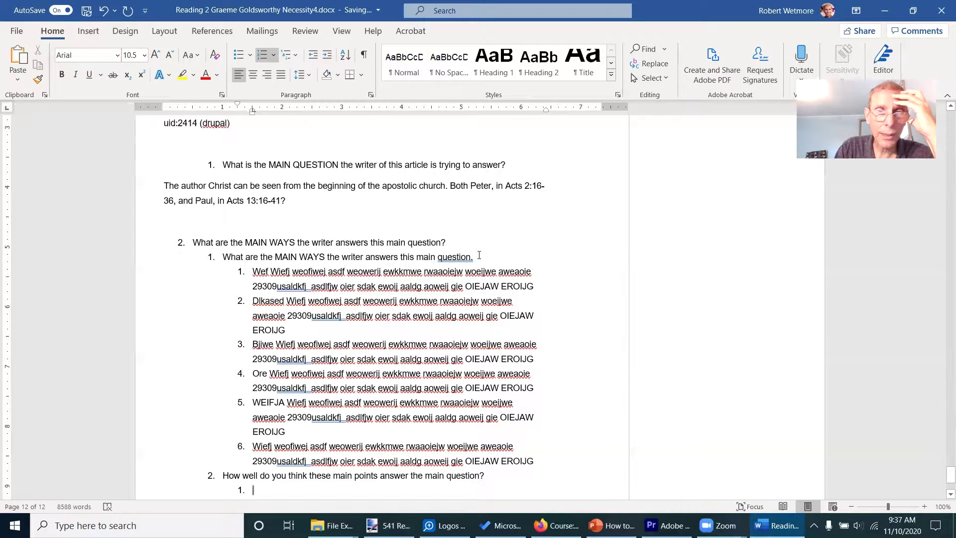
# Delete the repeated MAIN WAYS line and promote the six placeholder sub-items one level
pyautogui.moveTo(478, 256); pyautogui.dragTo(222, 268)
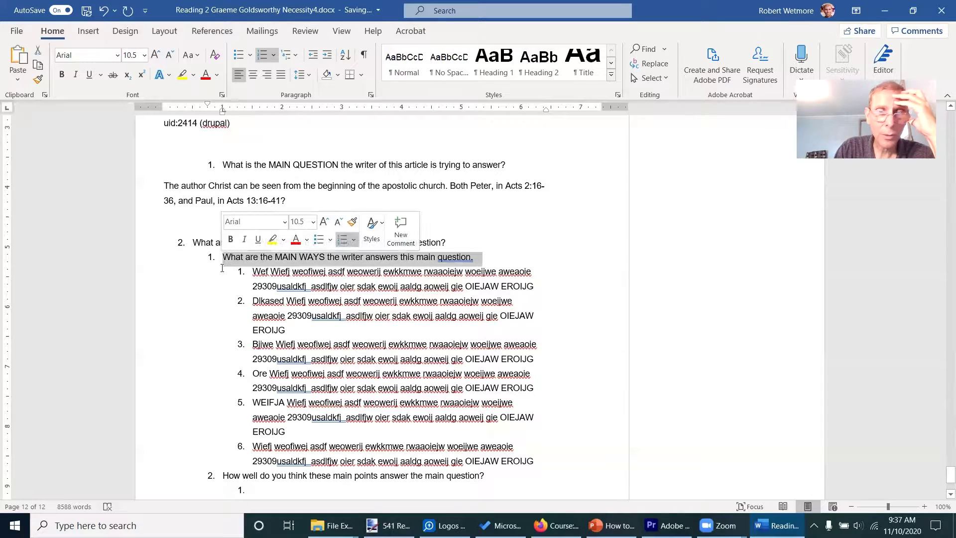
pyautogui.press('Delete')
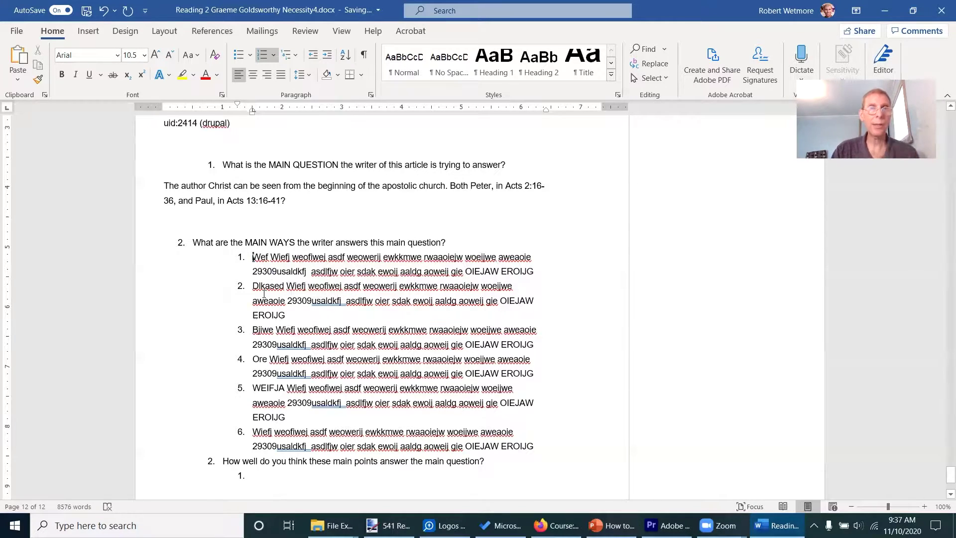
pyautogui.hotkey('shift', 'Down')
pyautogui.hotkey('shift', 'Down')
pyautogui.hotkey('shift', 'Down')
pyautogui.hotkey('shift', 'Down')
pyautogui.hotkey('shift', 'Down')
pyautogui.hotkey('shift', 'Down')
pyautogui.hotkey('shift', 'Down')
pyautogui.hotkey('shift', 'Down')
pyautogui.hotkey('shift', 'Down')
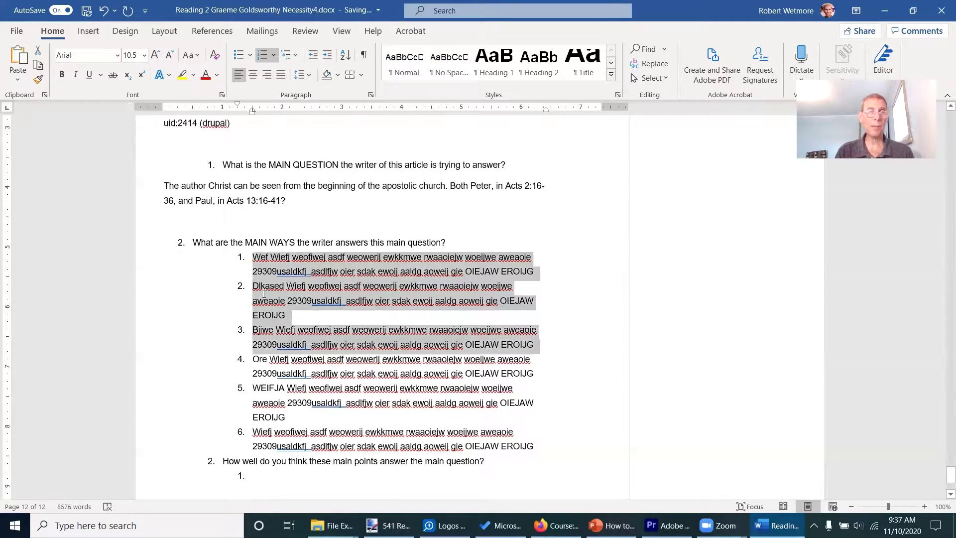
pyautogui.hotkey('shift', 'Down')
pyautogui.hotkey('shift', 'Down')
pyautogui.hotkey('shift', 'Down')
pyautogui.hotkey('shift', 'Down')
pyautogui.hotkey('shift', 'Down')
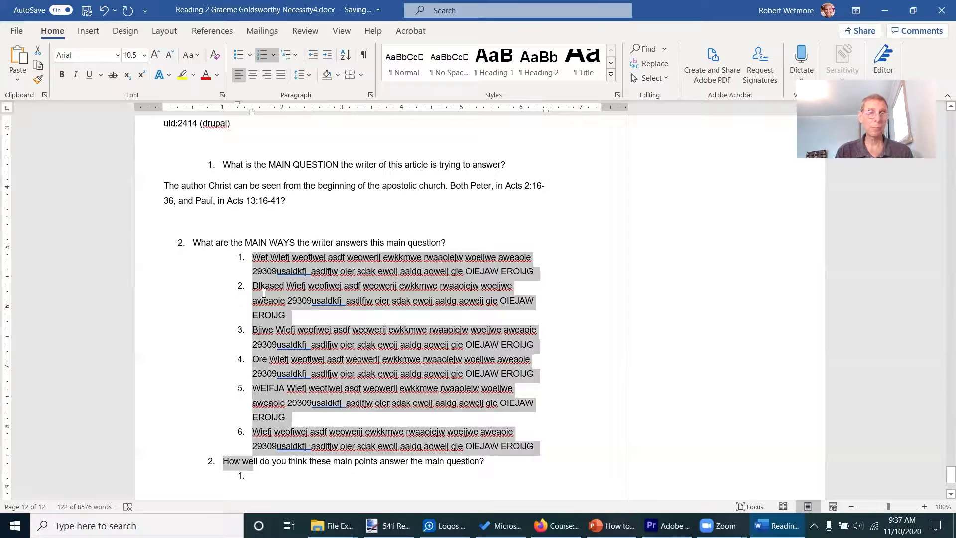
pyautogui.hotkey('shift', 'Down')
pyautogui.hotkey('shift', 'Down')
pyautogui.hotkey('shift', 'Up')
pyautogui.hotkey('shift', 'Up')
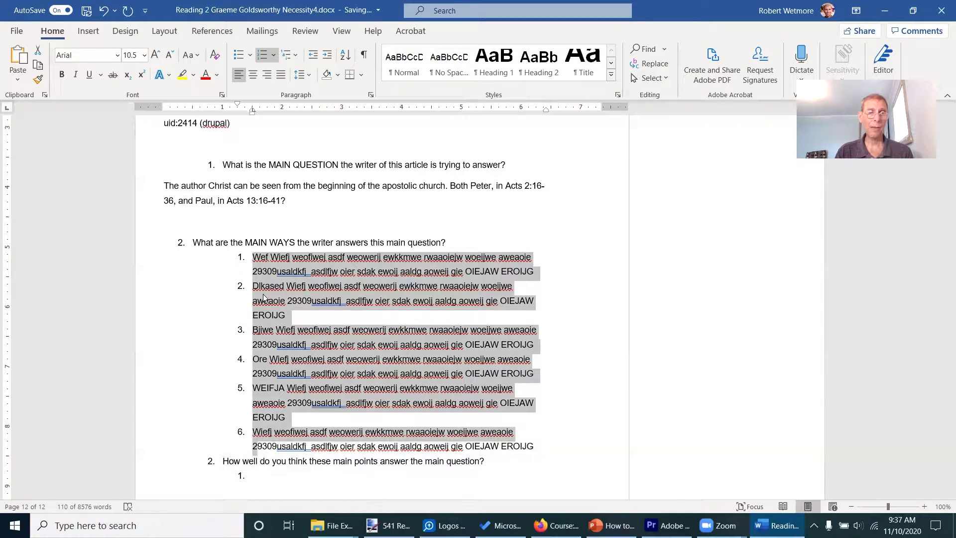
pyautogui.hotkey('shift', 'Tab')
# Promote the "How well do you think these main points answer the main question?" item to top-level number 3
pyautogui.press('Down')
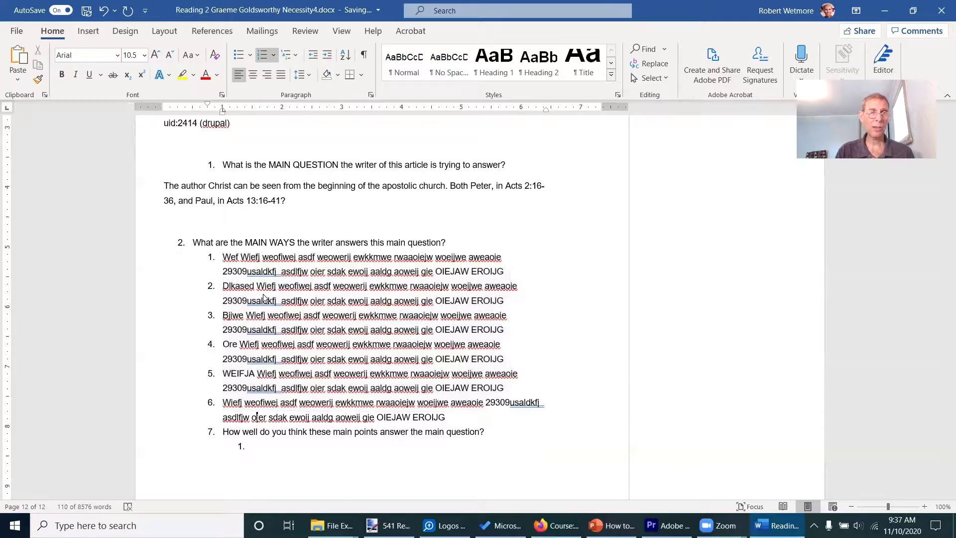
pyautogui.press('Left')
pyautogui.press('Left')
pyautogui.press('Left')
pyautogui.press('Left')
pyautogui.press('Left')
pyautogui.press('Left')
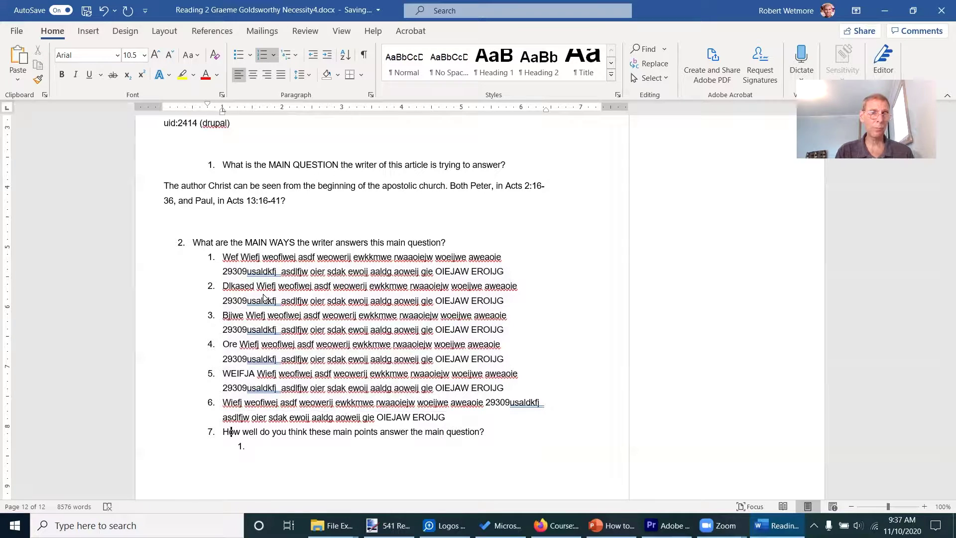
pyautogui.hotkey('shift', 'Tab')
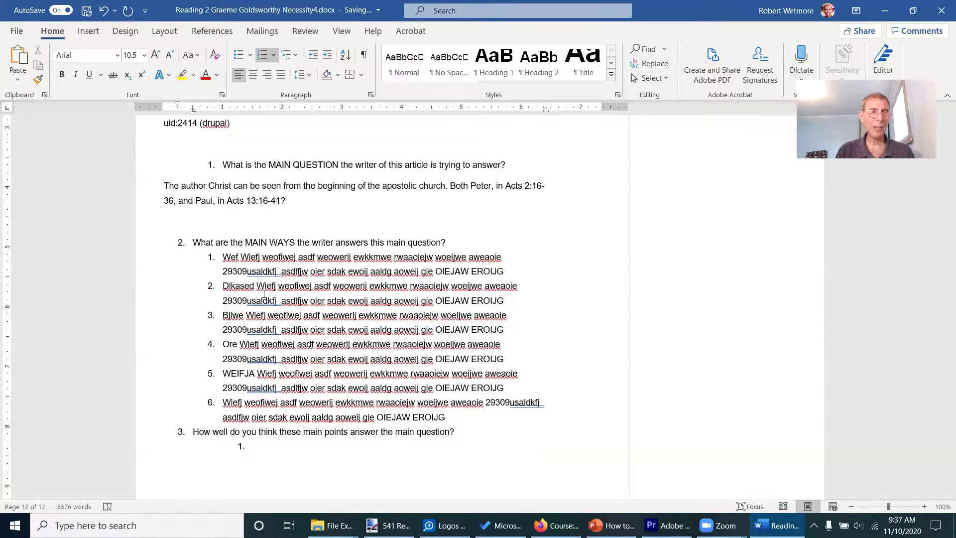
# Promote the empty sub-item under question 3 one level so it sits directly beneath the question
pyautogui.press('Up')
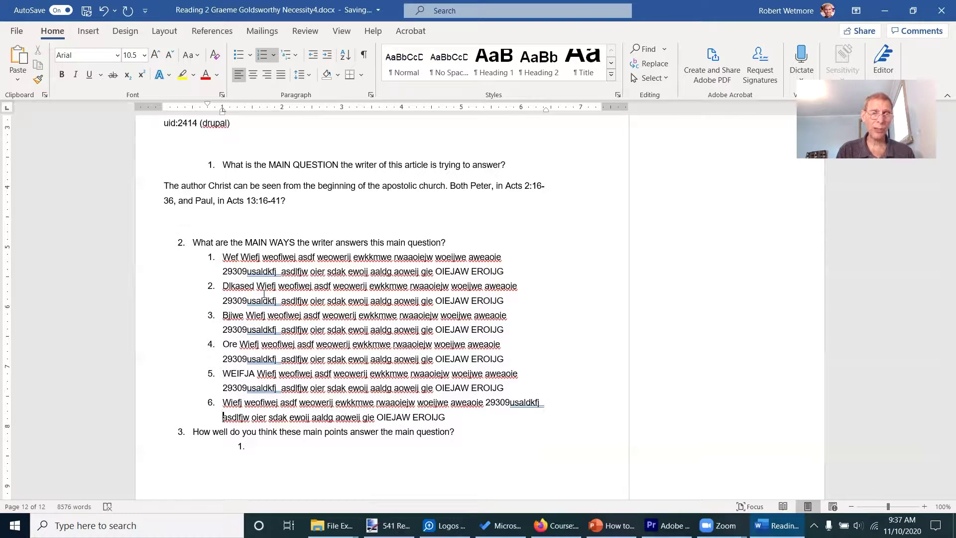
pyautogui.press('Down')
pyautogui.press('Up')
pyautogui.press('Up')
pyautogui.press('Down')
pyautogui.press('Down')
pyautogui.hotkey('shift', 'Tab')
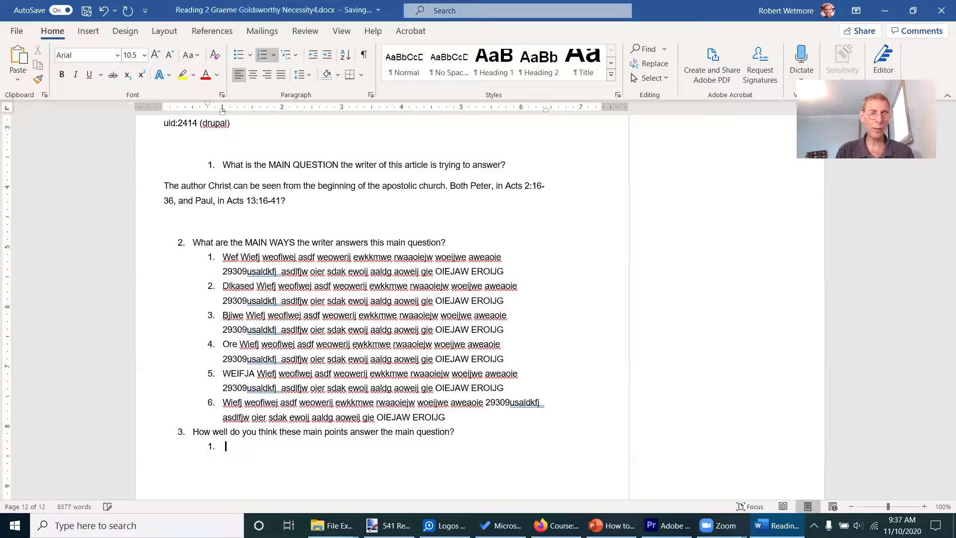
# Extend the list under question 3 to six empty sub-items and end it with an unnumbered line
pyautogui.press('Return')
pyautogui.press('Return')
pyautogui.press('Return')
pyautogui.press('Return')
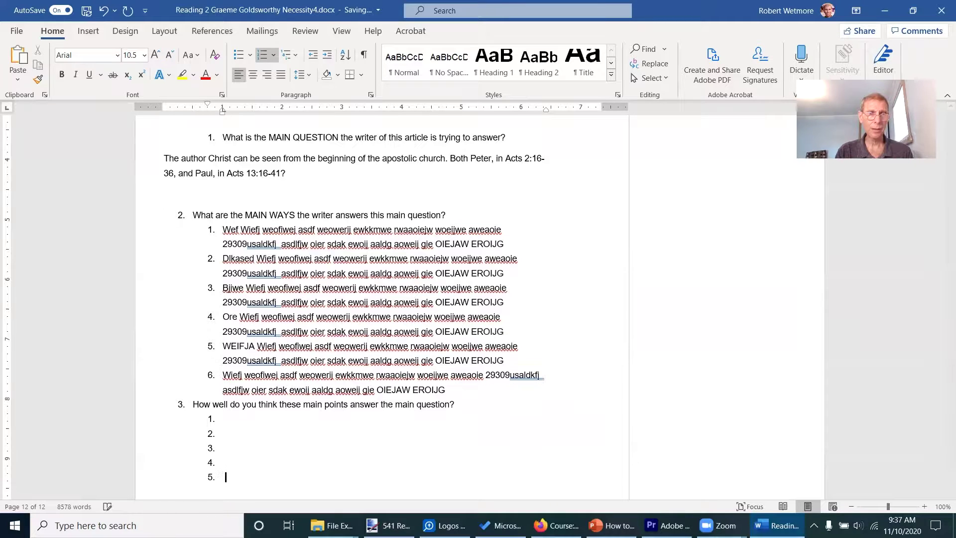
pyautogui.press('Return')
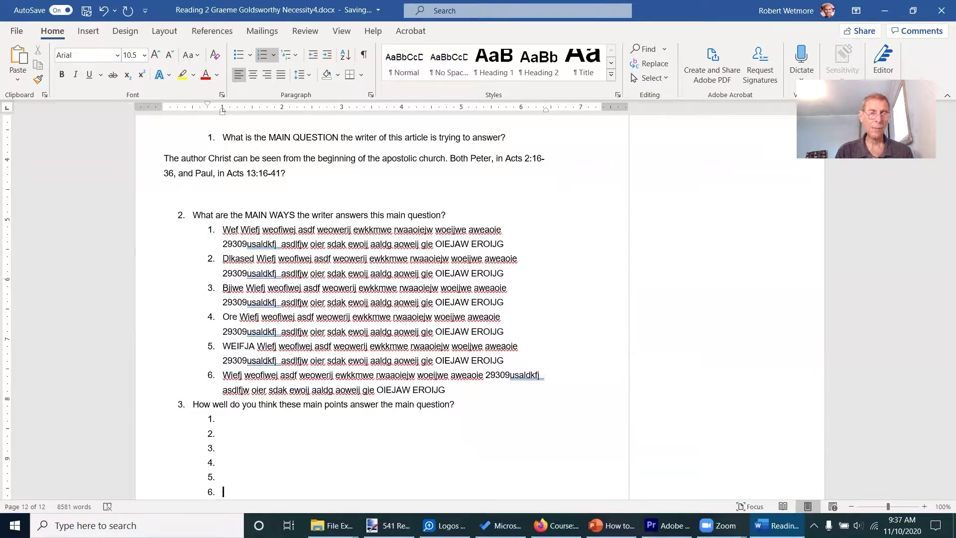
pyautogui.press('Return')
pyautogui.hotkey('shift', 'Tab')
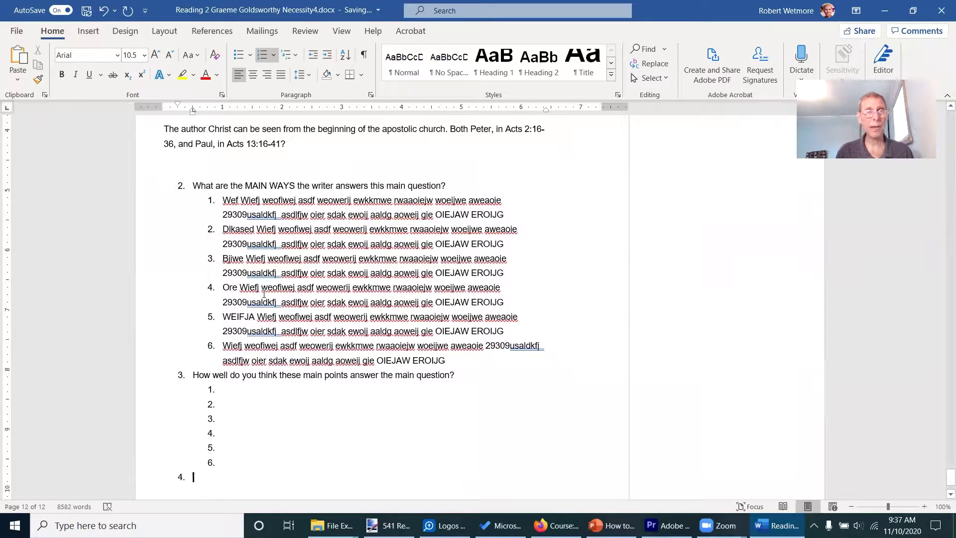
pyautogui.press('BackSpace')
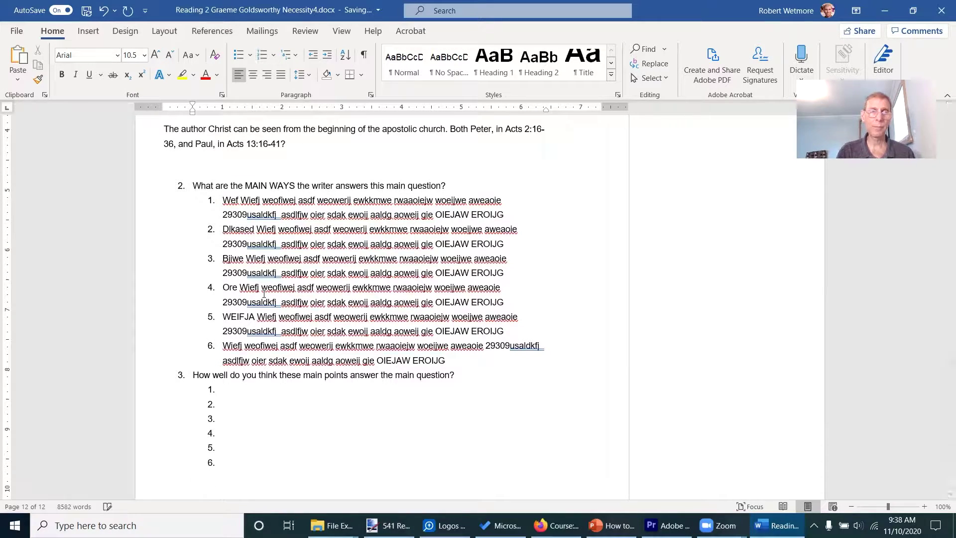
pyautogui.scroll(6, 437, 280)
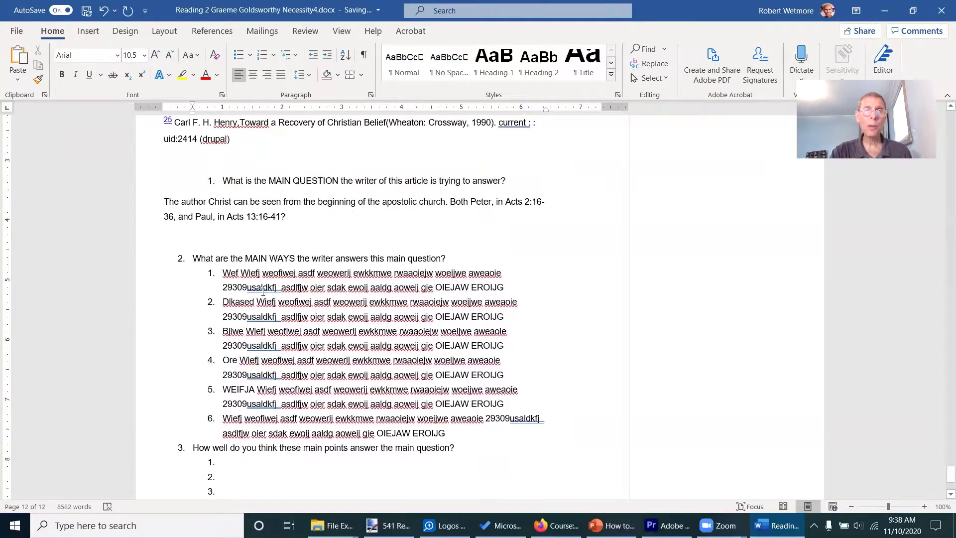
pyautogui.scroll(20, 437, 280)
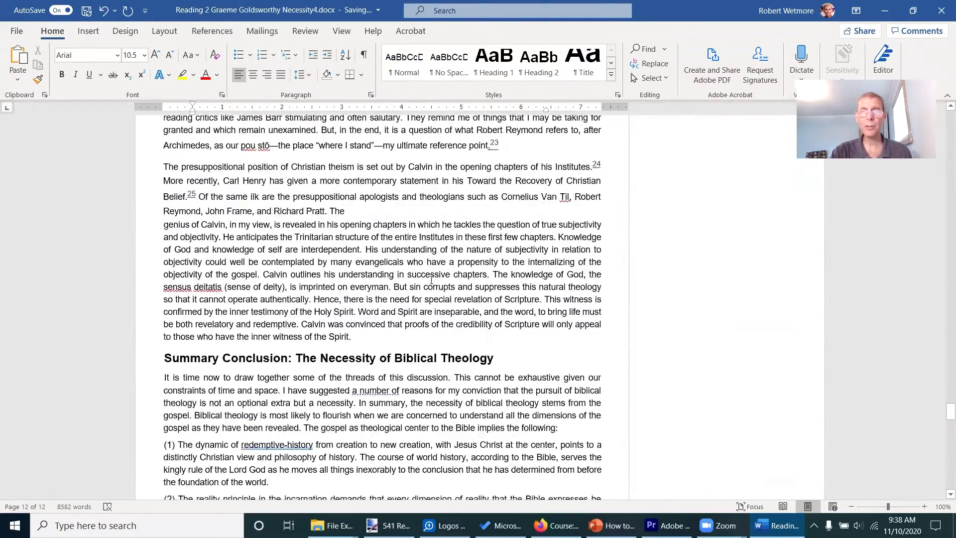
pyautogui.scroll(20, 431, 280)
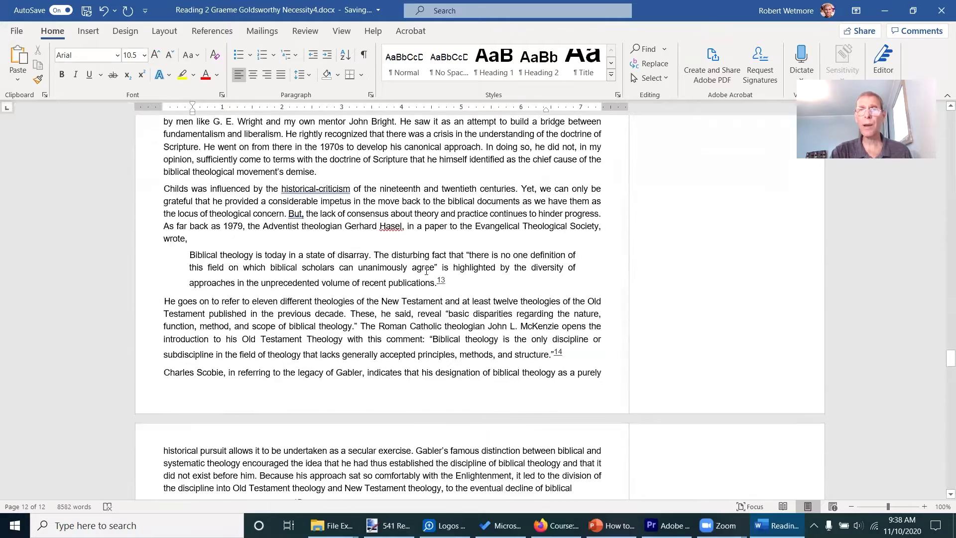
pyautogui.scroll(1, 415, 169)
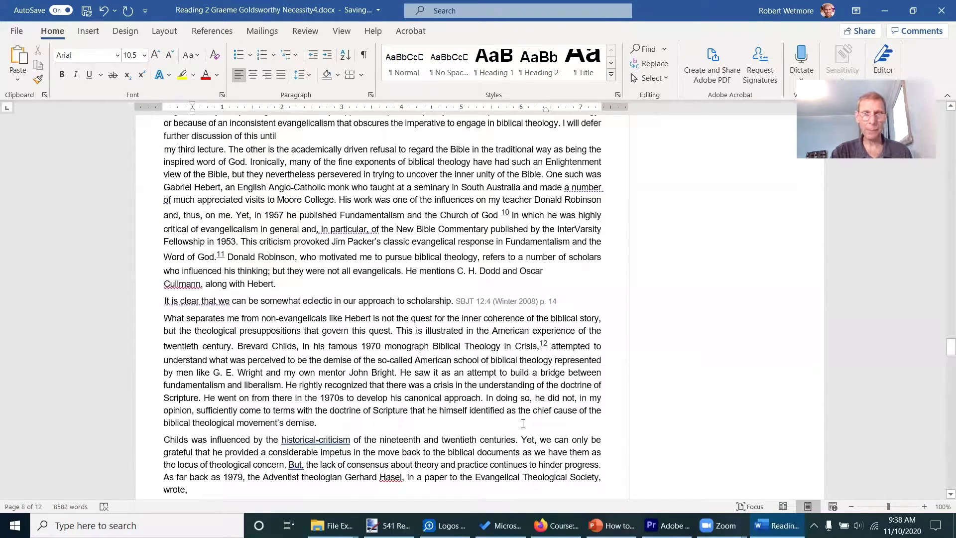
# Switch to Firefox and search the web for "random number generator" in a new tab
pyautogui.click(556, 525)
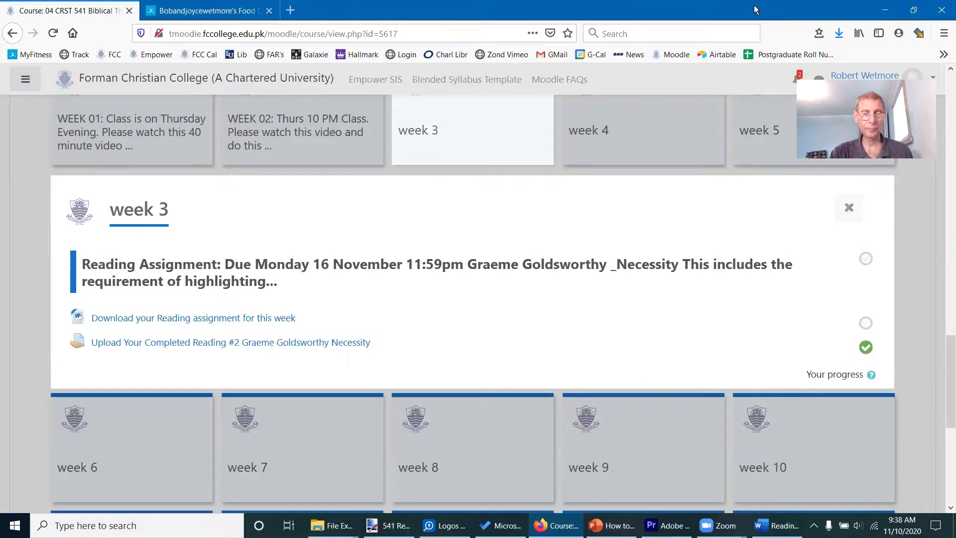
pyautogui.hotkey('ctrl', 't')
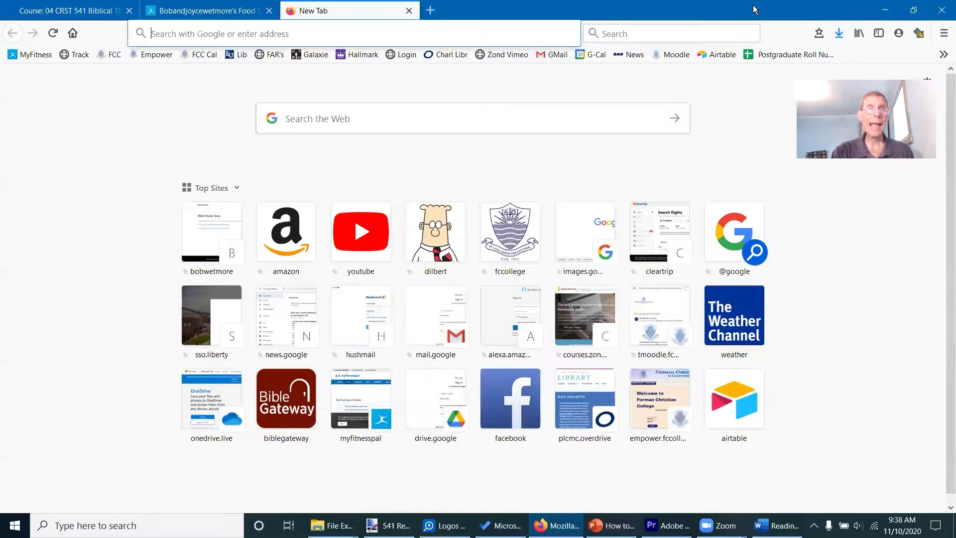
pyautogui.click(325, 118)
pyautogui.write('rand')
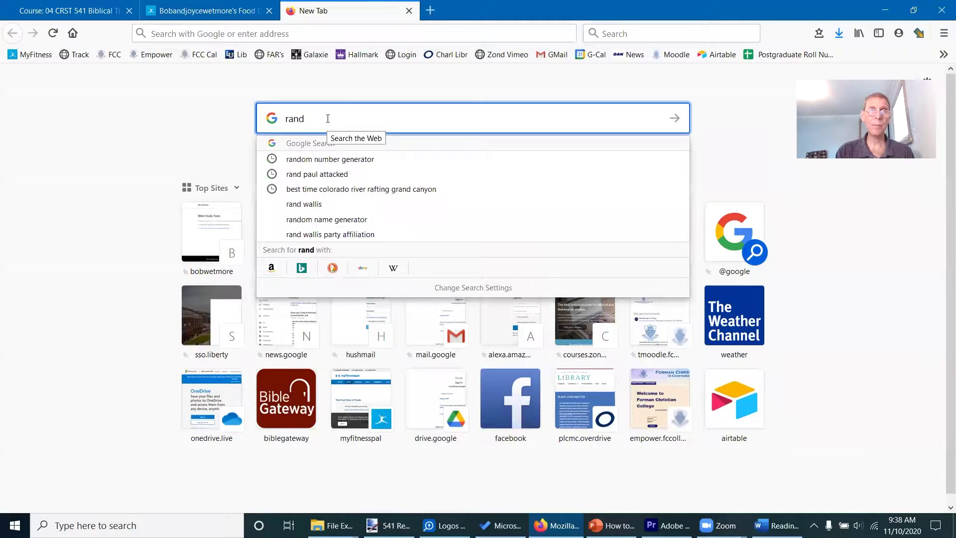
pyautogui.write('om number generator')
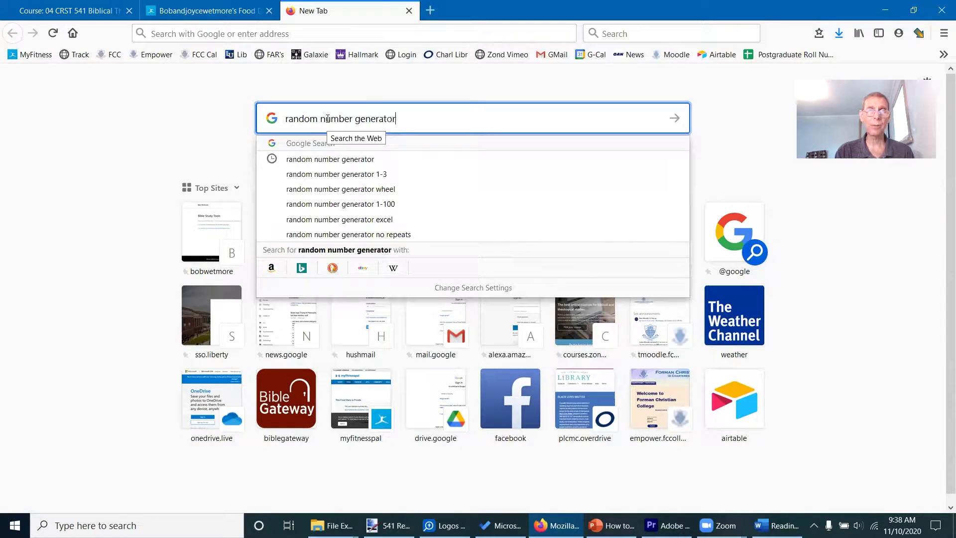
pyautogui.press('Return')
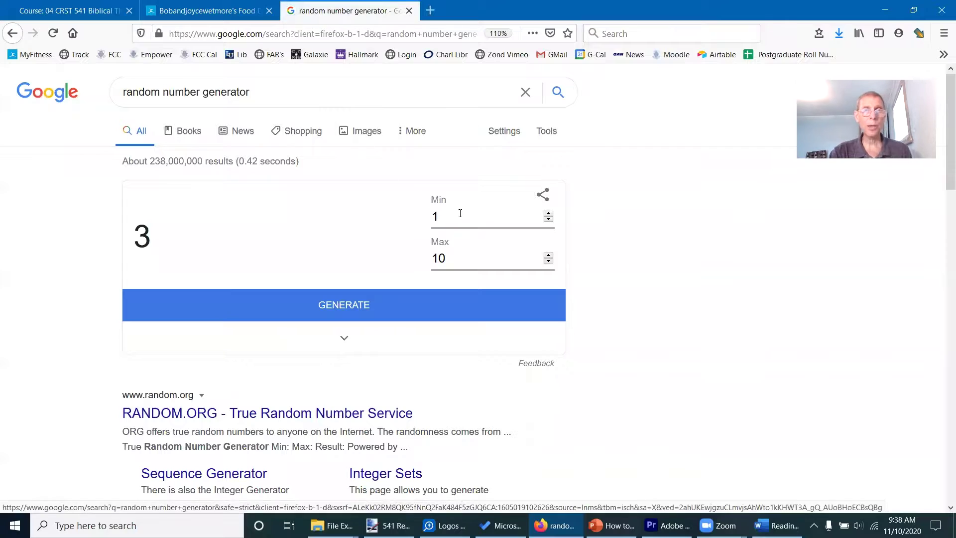
# Set the random number generator's maximum to 40 and generate a number
pyautogui.doubleClick(438, 218)
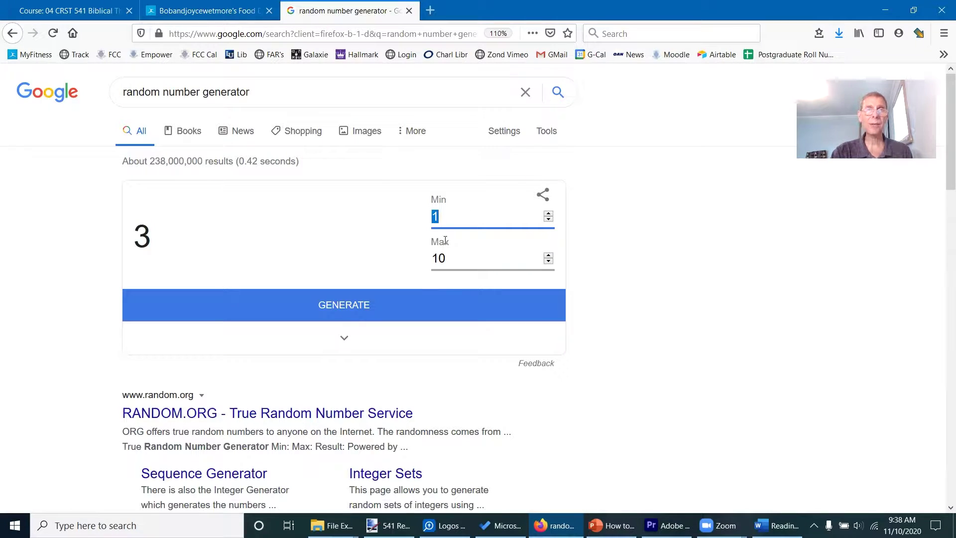
pyautogui.doubleClick(451, 258)
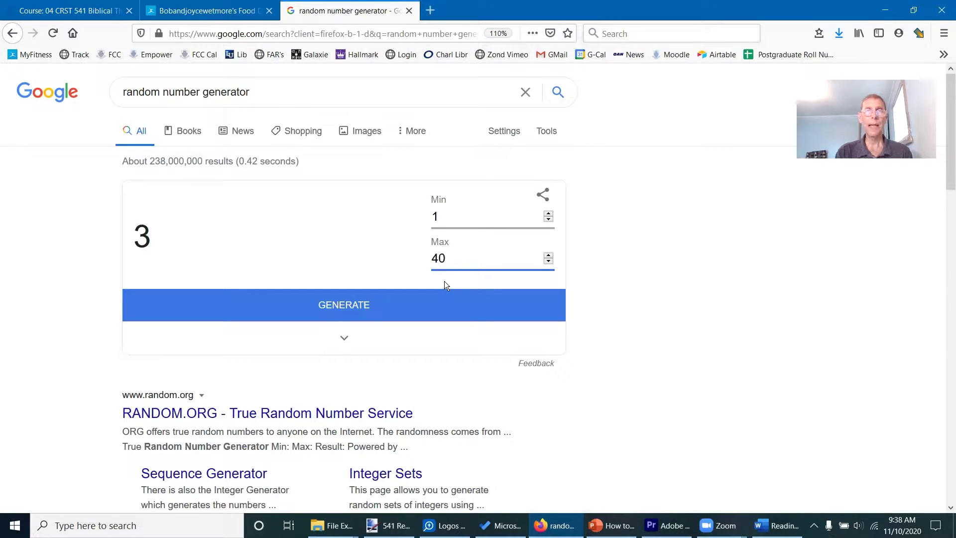
pyautogui.click(364, 305)
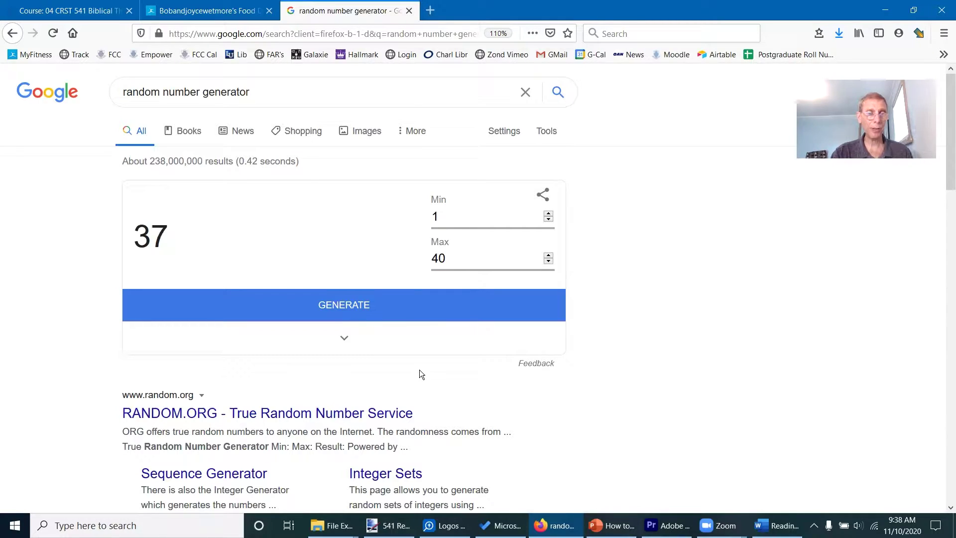
# Switch to Word, insert 37 before the paragraph starting "What separates me from non-evangelicals", and select that number
pyautogui.hotkey('alt', 'Tab')
pyautogui.scroll(-2, 161, 294)
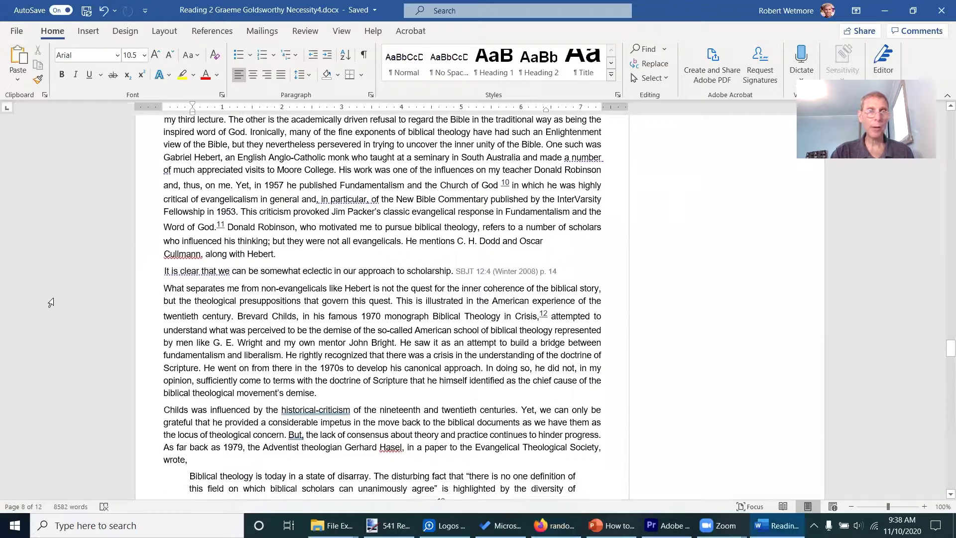
pyautogui.click(164, 288)
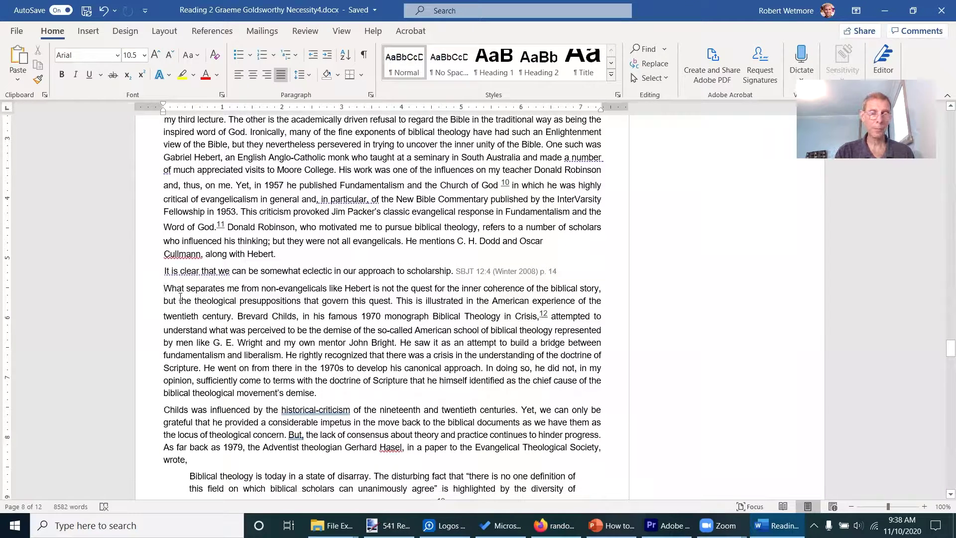
pyautogui.write('37')
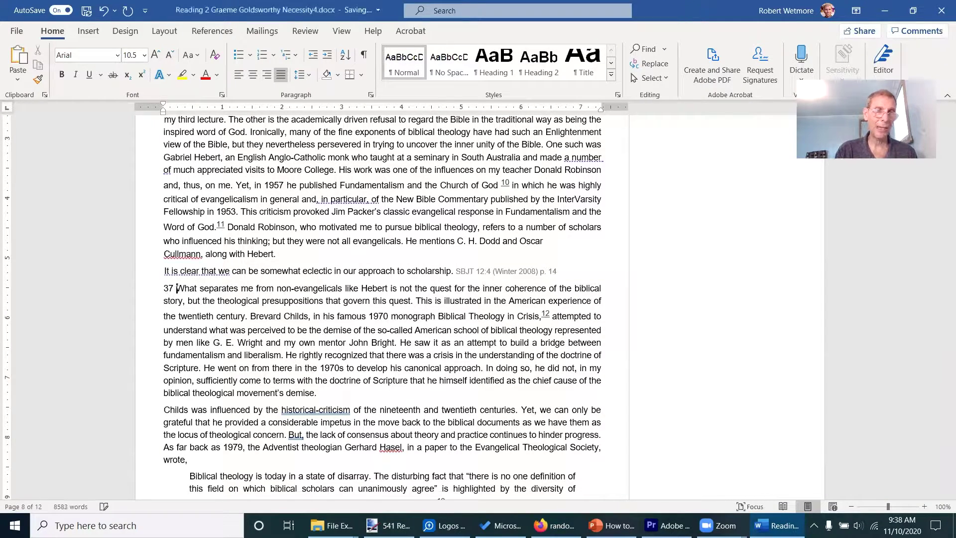
pyautogui.press('Left')
pyautogui.hotkey('shift', 'Left')
pyautogui.hotkey('shift', 'Left')
pyautogui.hotkey('shift', 'Left')
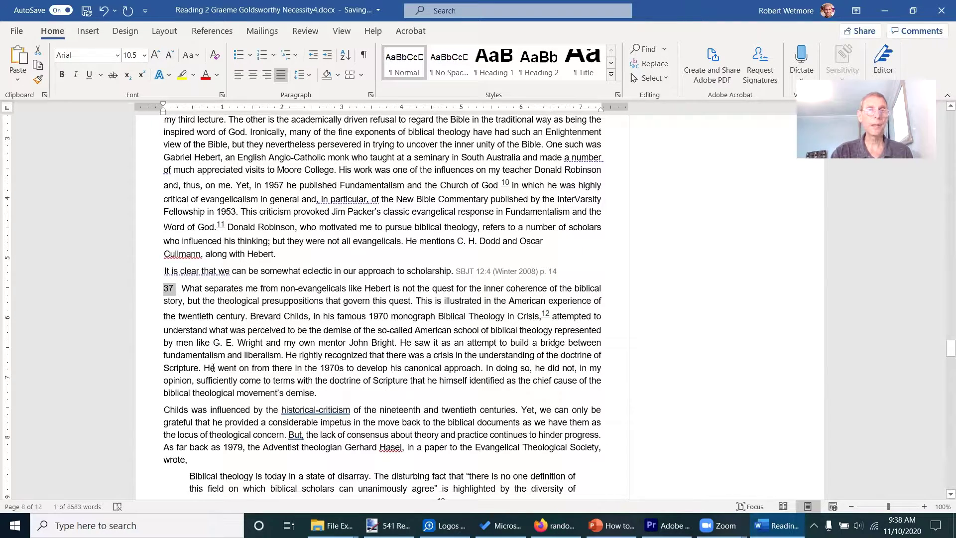
# Switch to Firefox and generate new random numbers between 1 and 40 until 10 comes up
pyautogui.hotkey('alt', 'Tab')
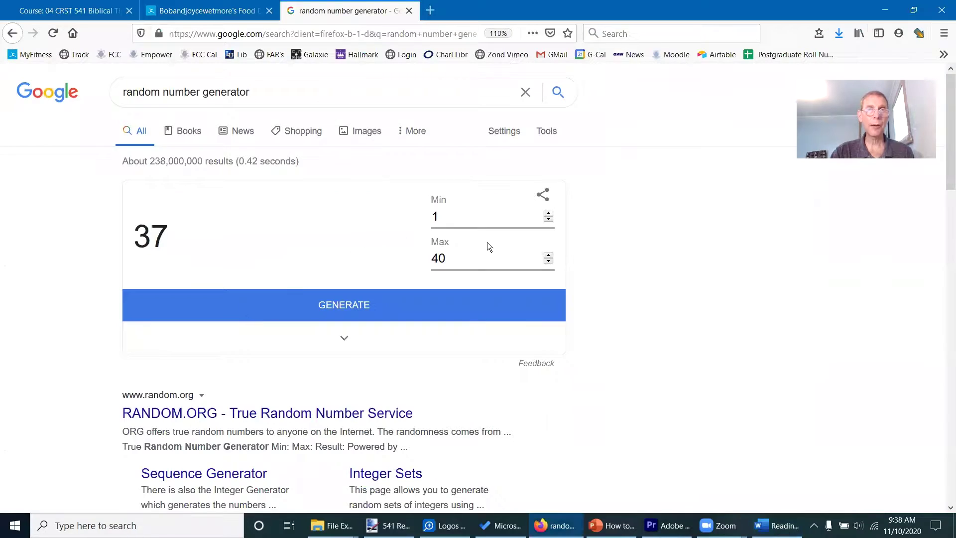
pyautogui.click(357, 305)
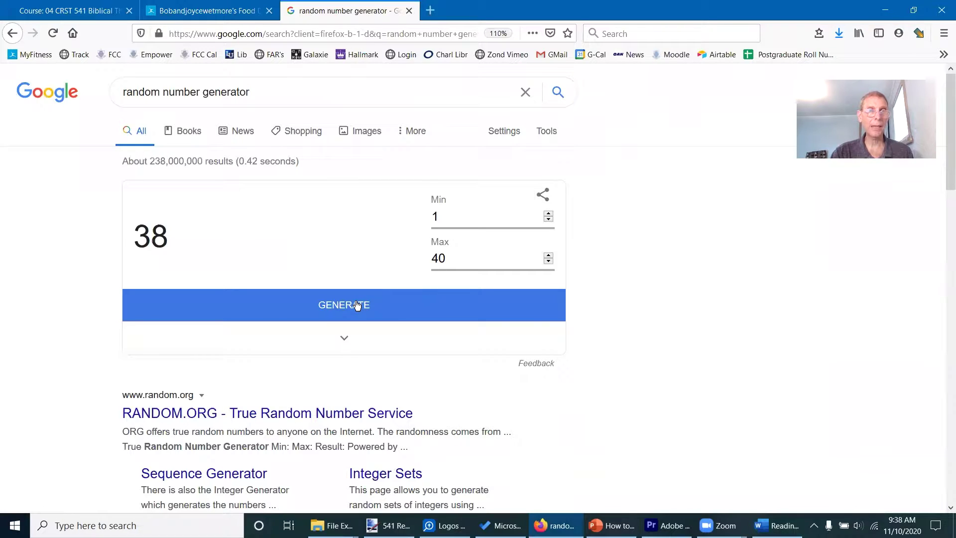
pyautogui.click(357, 305)
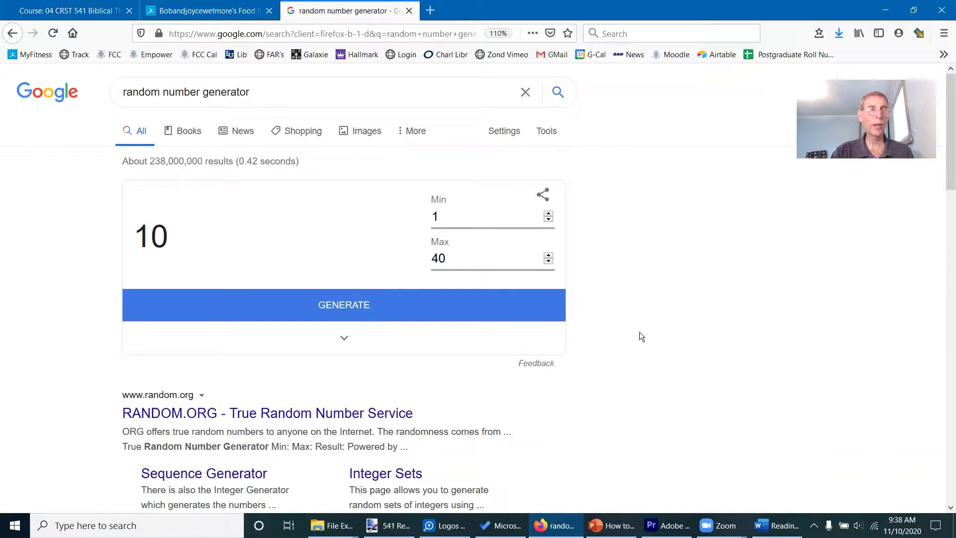
# Switch to Word and insert 10 before the paragraph starting "Thus, the Bible as the word of God and Jesus"
pyautogui.hotkey('alt', 'Tab')
pyautogui.click(514, 319)
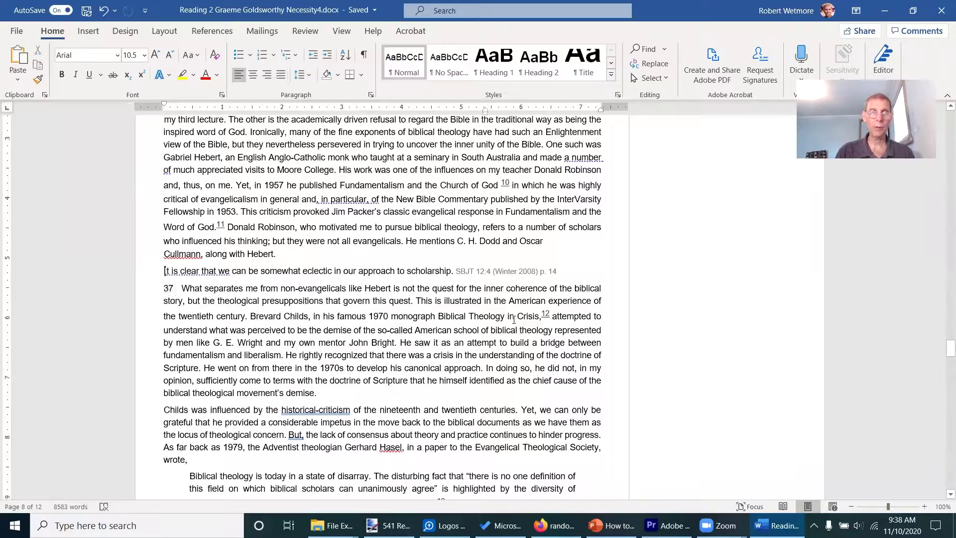
pyautogui.scroll(12, 513, 319)
pyautogui.scroll(20, 514, 319)
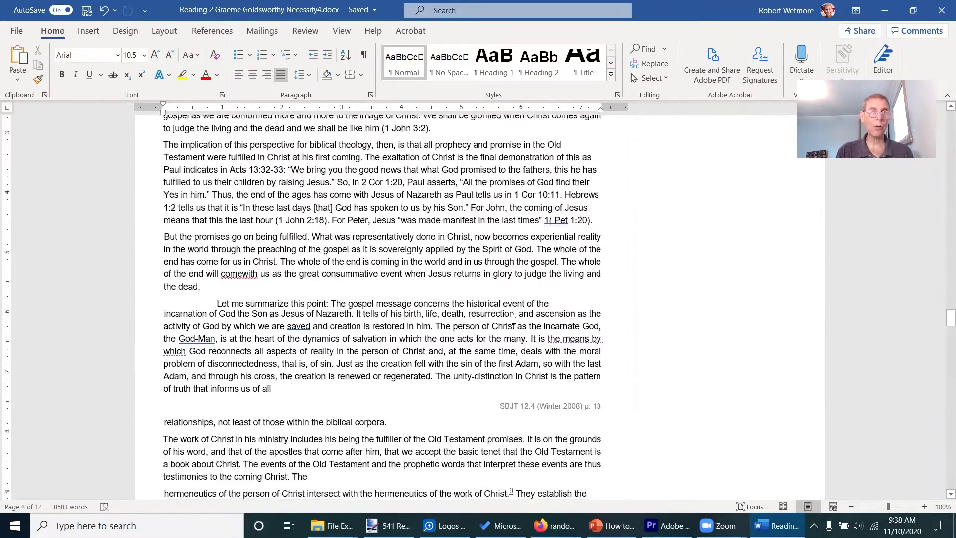
pyautogui.click(163, 154)
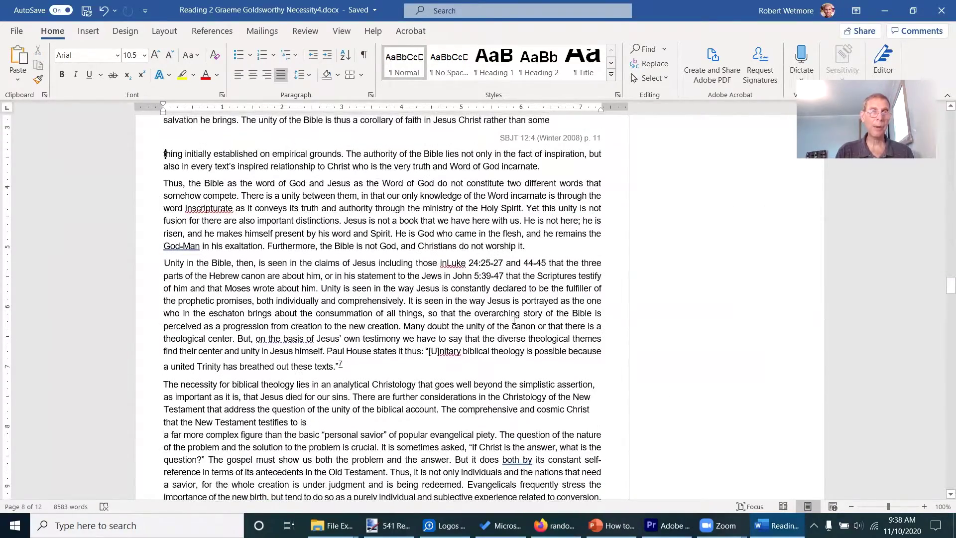
pyautogui.press('Down')
pyautogui.press('Down')
pyautogui.write('10')
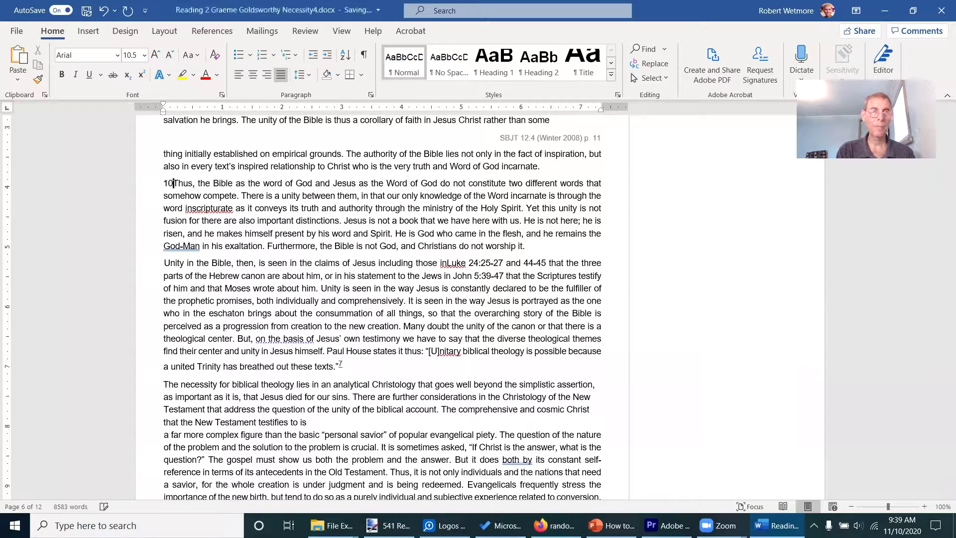
# Switch to Firefox and generate another random number in the 1 to 40 range for the third paragraph
pyautogui.hotkey('alt', 'Tab')
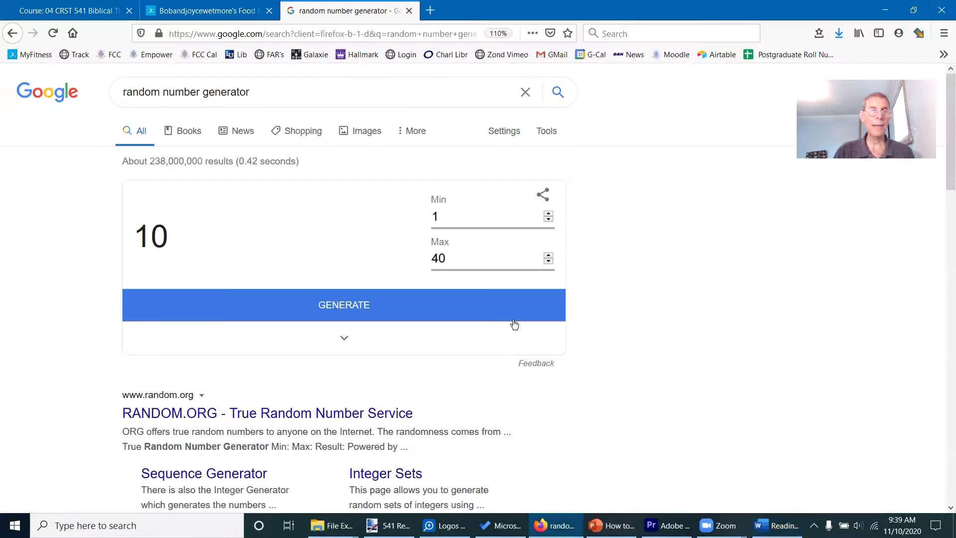
pyautogui.click(334, 305)
pyautogui.click(335, 306)
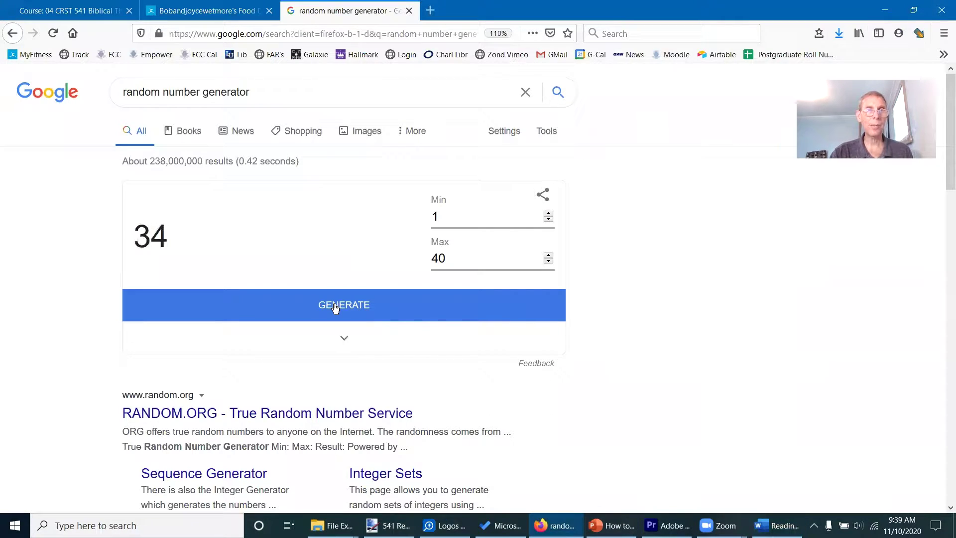
# Switch to Word and insert 34 before the first paragraph under the "Challenges to Biblical Theology" heading
pyautogui.hotkey('alt', 'Tab')
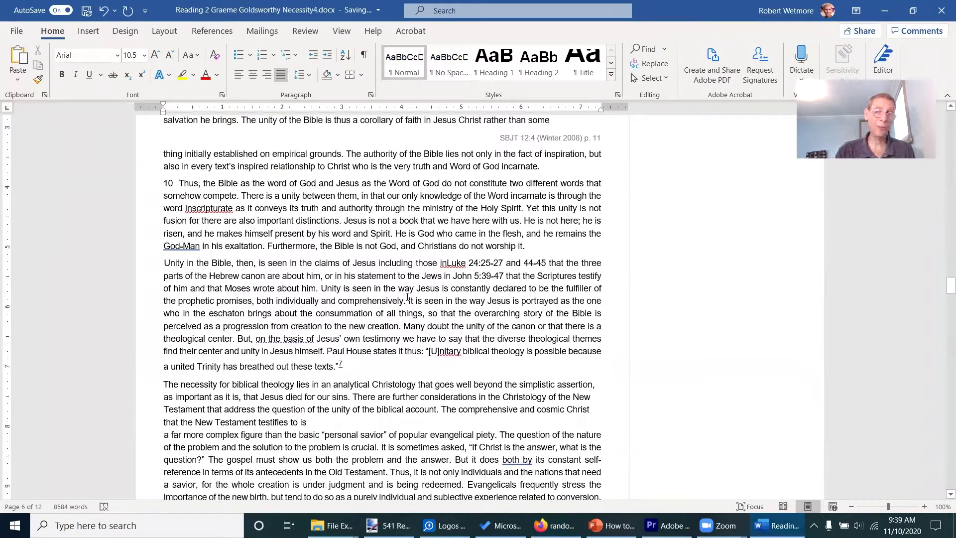
pyautogui.press('Down')
pyautogui.press('Down')
pyautogui.press('Down')
pyautogui.press('Down')
pyautogui.press('Down')
pyautogui.press('Down')
pyautogui.press('Down')
pyautogui.press('Down')
pyautogui.press('Down')
pyautogui.press('Down')
pyautogui.press('Down')
pyautogui.press('Down')
pyautogui.press('Down')
pyautogui.press('Down')
pyautogui.press('Down')
pyautogui.press('Down')
pyautogui.press('Down')
pyautogui.press('Down')
pyautogui.press('Down')
pyautogui.press('Down')
pyautogui.scroll(-20, 407, 297)
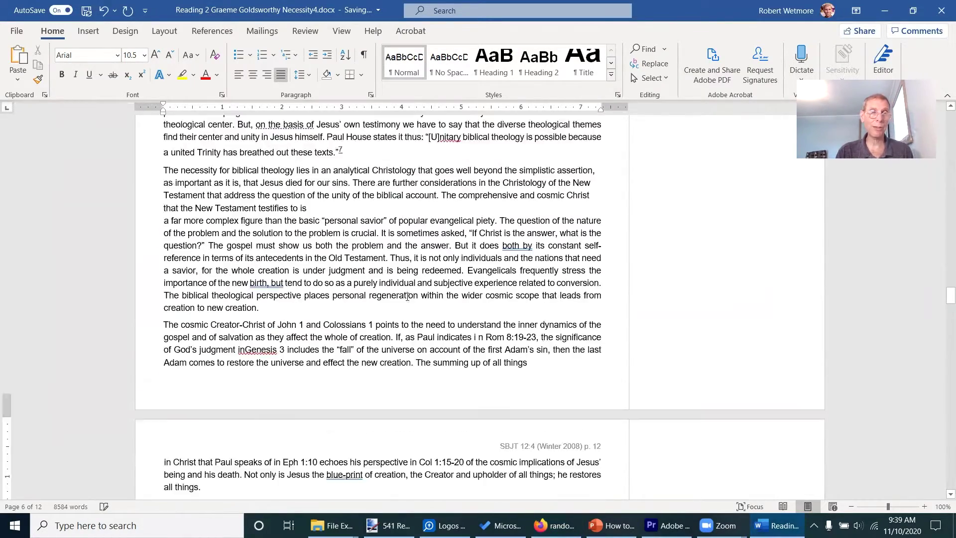
pyautogui.scroll(-20, 407, 296)
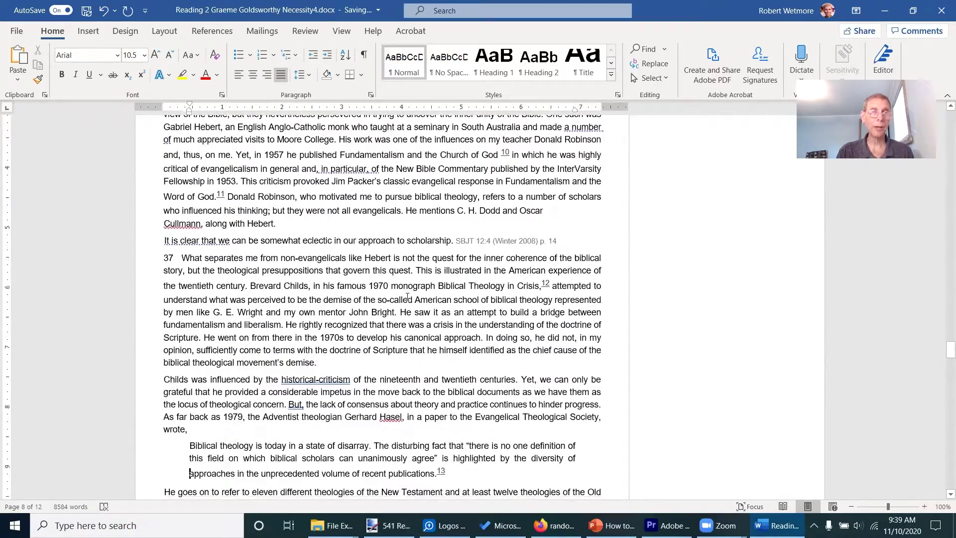
pyautogui.scroll(5, 407, 297)
pyautogui.scroll(4, 407, 296)
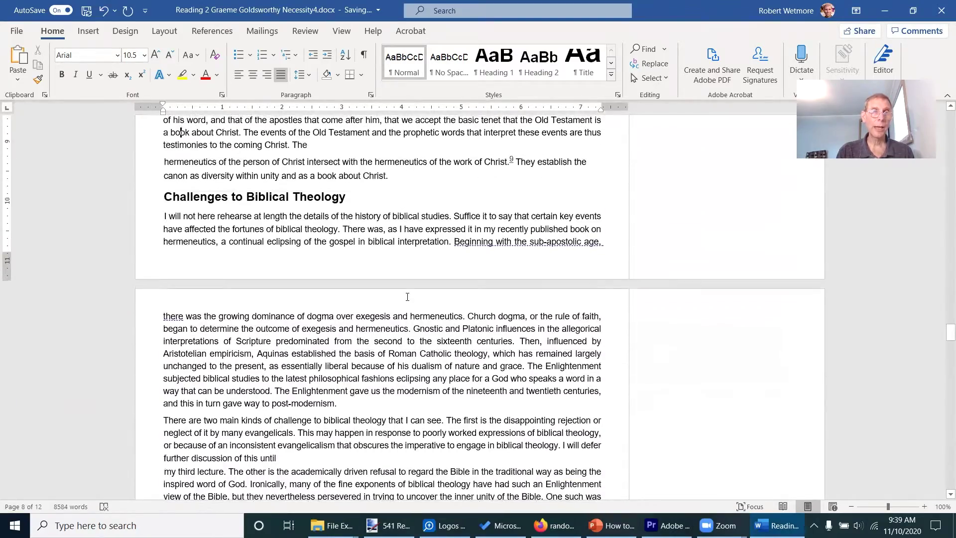
pyautogui.press('Down')
pyautogui.press('Down')
pyautogui.press('Down')
pyautogui.press('Down')
pyautogui.press('Down')
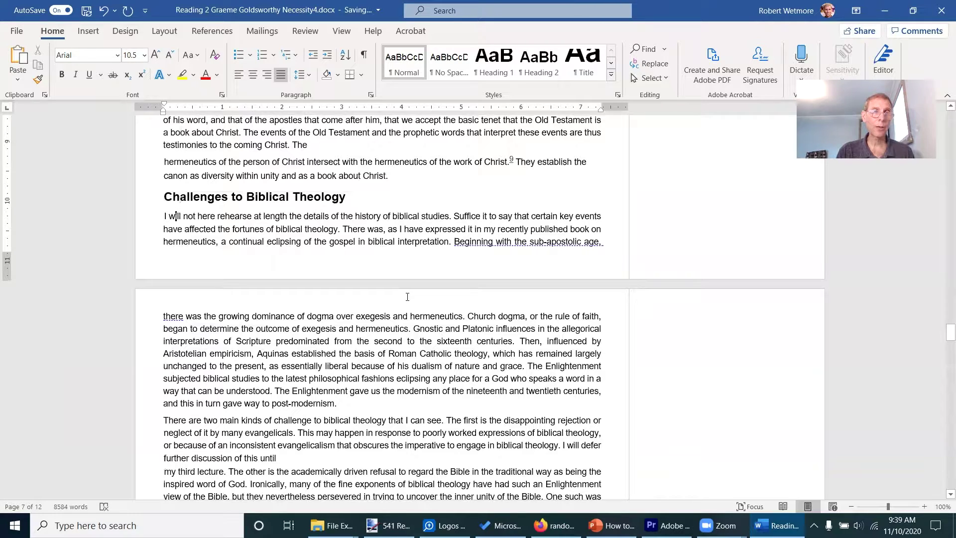
pyautogui.write('34')
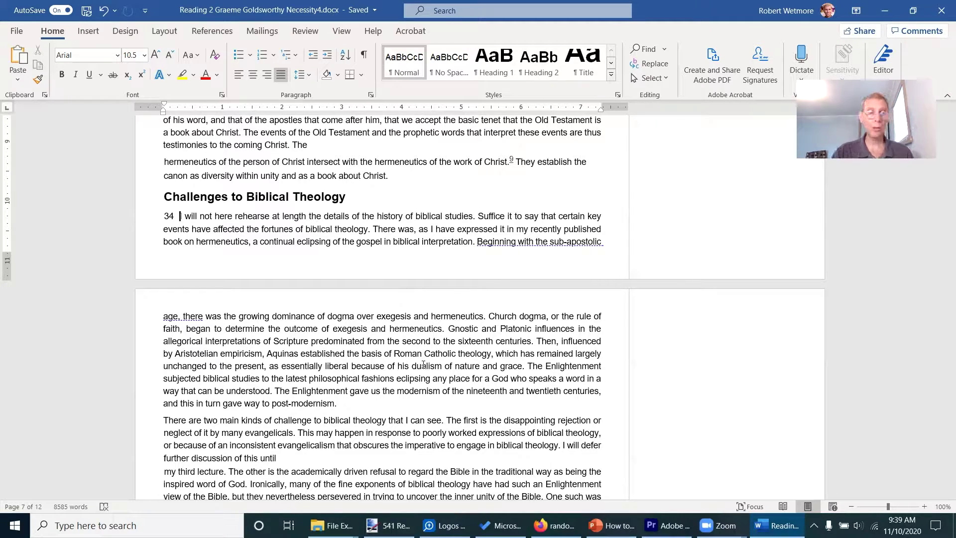
pyautogui.hotkey('alt', 'Tab')
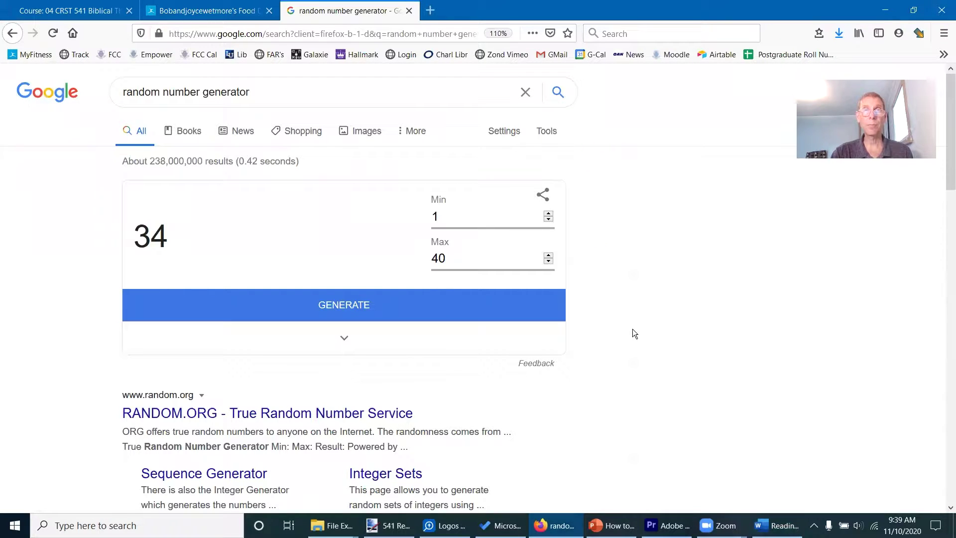
pyautogui.hotkey('alt', 'Tab')
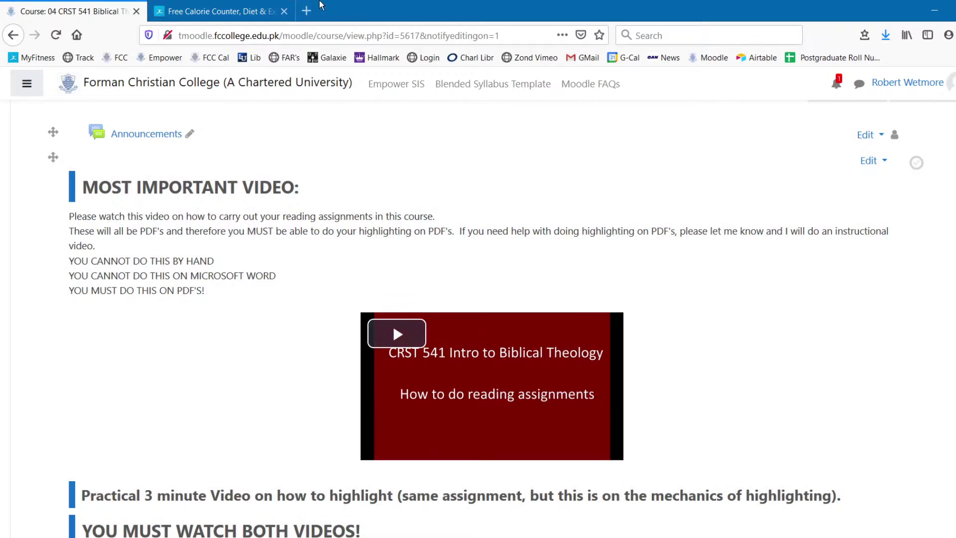
# Open drive.google.com in a new Firefox tab
pyautogui.click(306, 11)
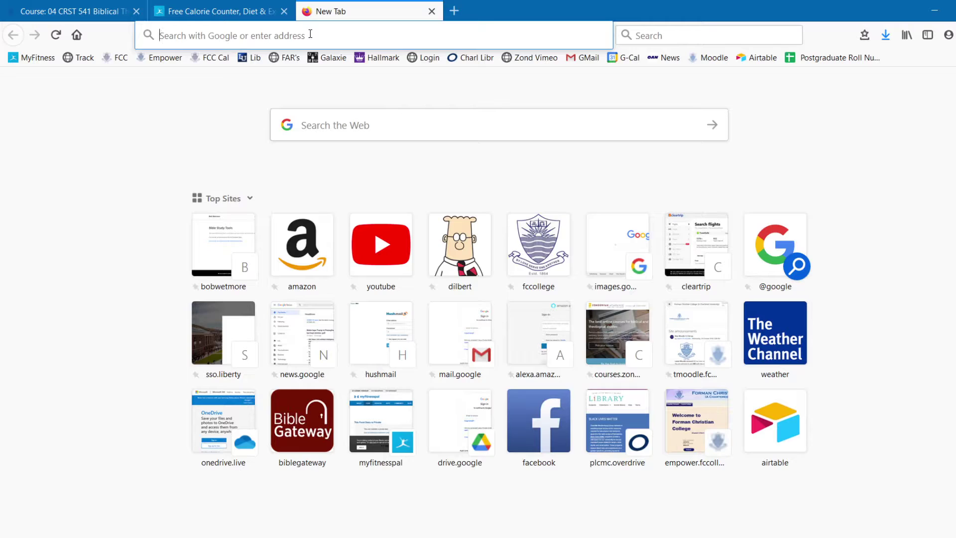
pyautogui.write('drive.google.com/')
pyautogui.press('Return')
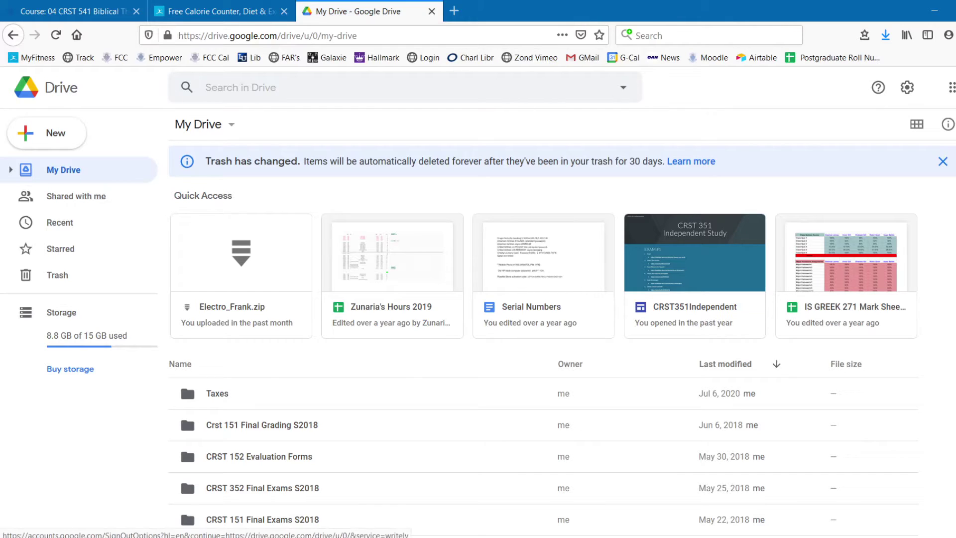
# Switch Google Drive to the Program of Christian Studies account and look through its My Drive folders
pyautogui.click(955, 88)
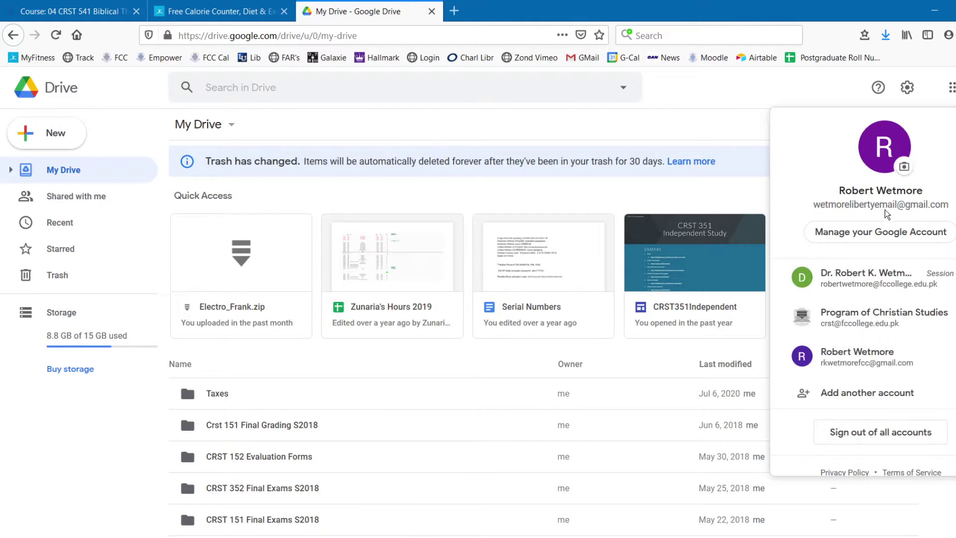
pyautogui.click(866, 315)
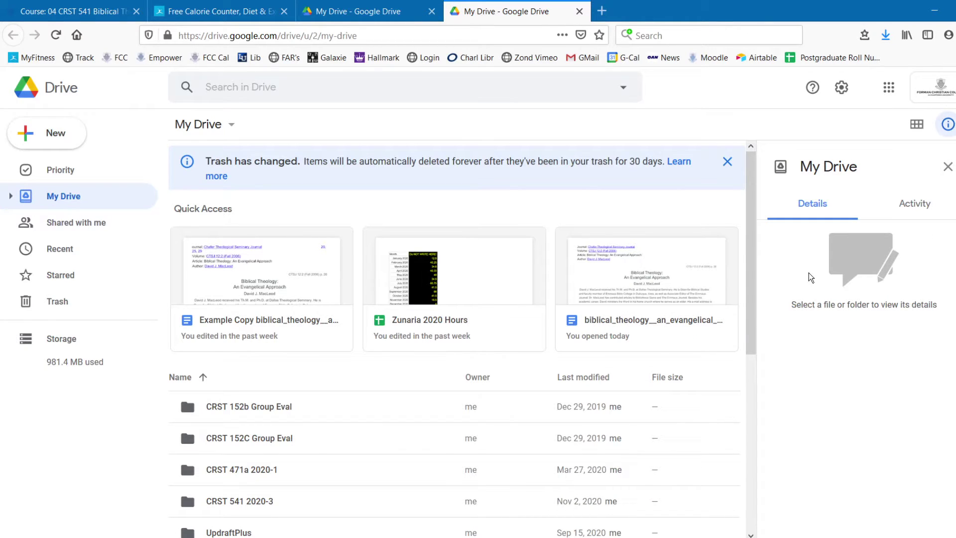
pyautogui.scroll(-1, 549, 352)
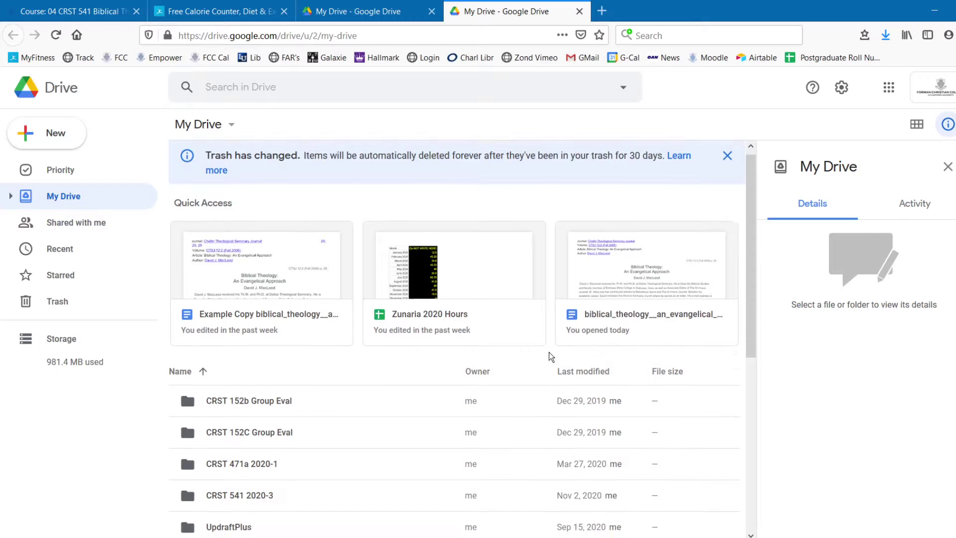
pyautogui.scroll(-2, 513, 363)
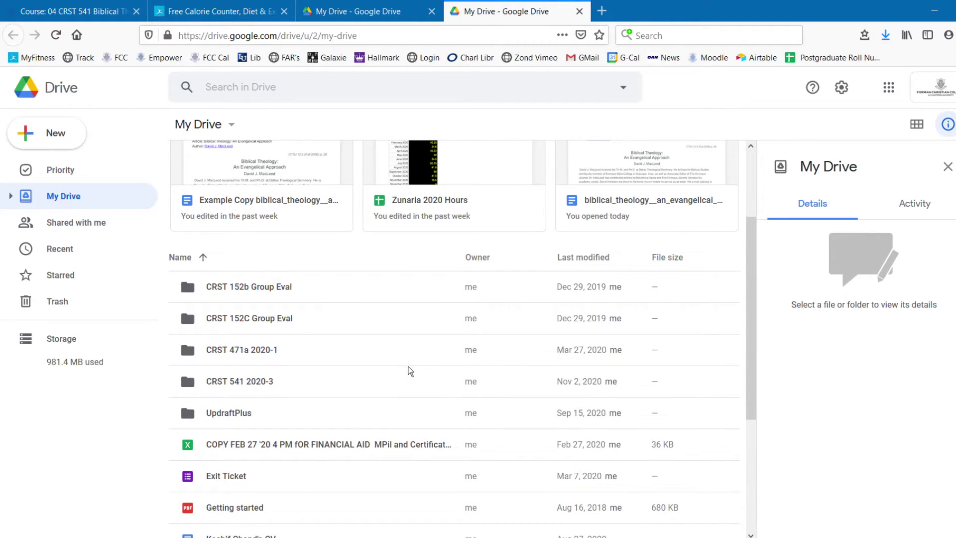
# Upload the file "Reading 2 Graeme Goldsworthy Necessity.docx" to My Drive
pyautogui.scroll(2, 426, 333)
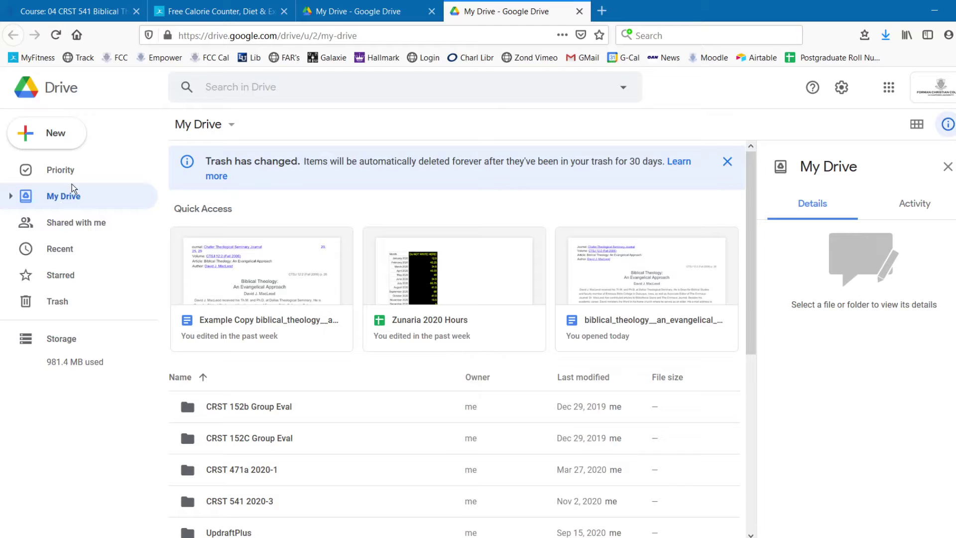
pyautogui.click(53, 138)
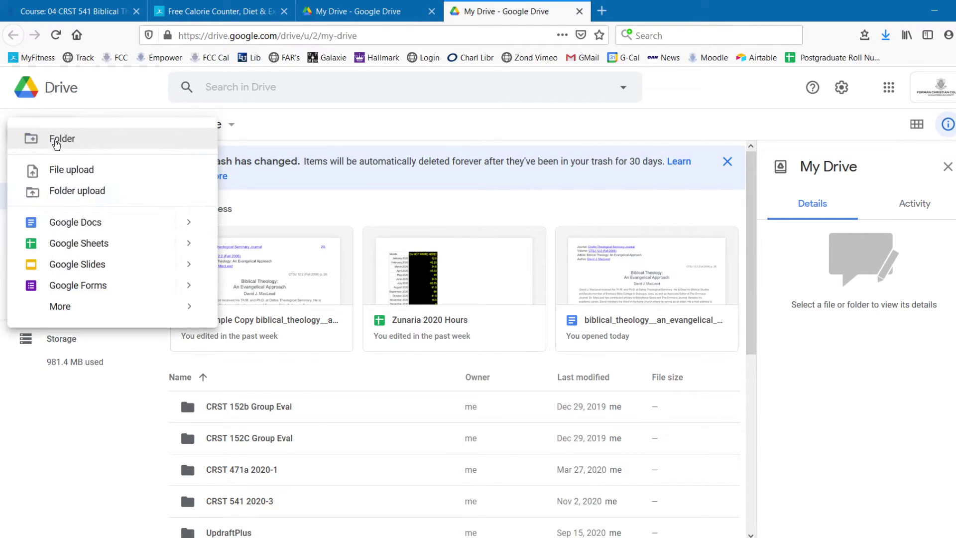
pyautogui.click(85, 172)
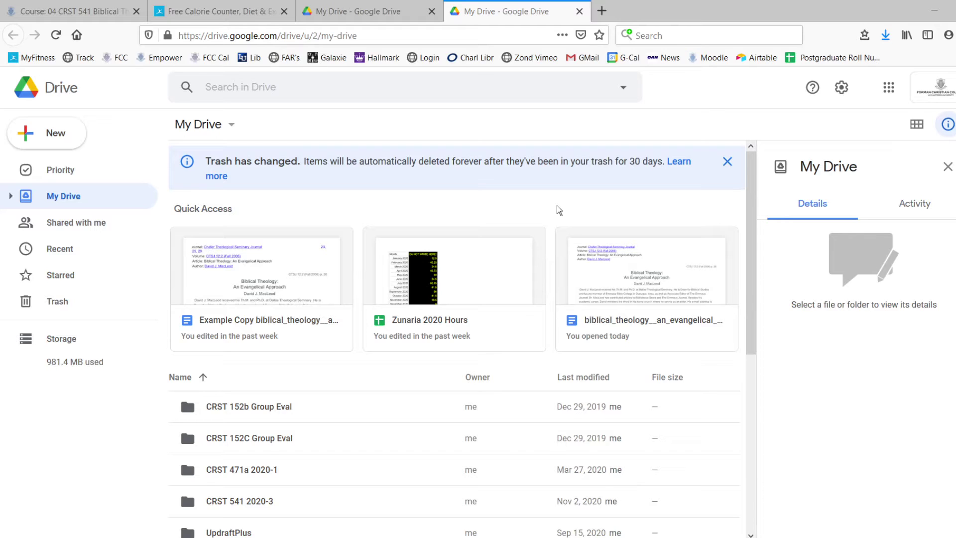
pyautogui.click(738, 319)
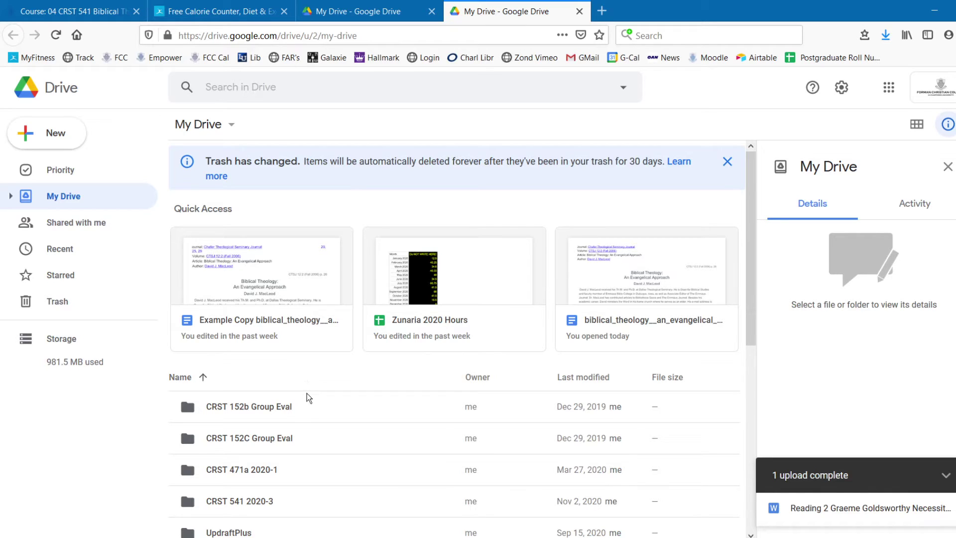
# Find the uploaded "Reading 2 Graeme Goldsworthy Necessity.docx" in My Drive and open it in Google Docs for editing
pyautogui.scroll(-3, 314, 406)
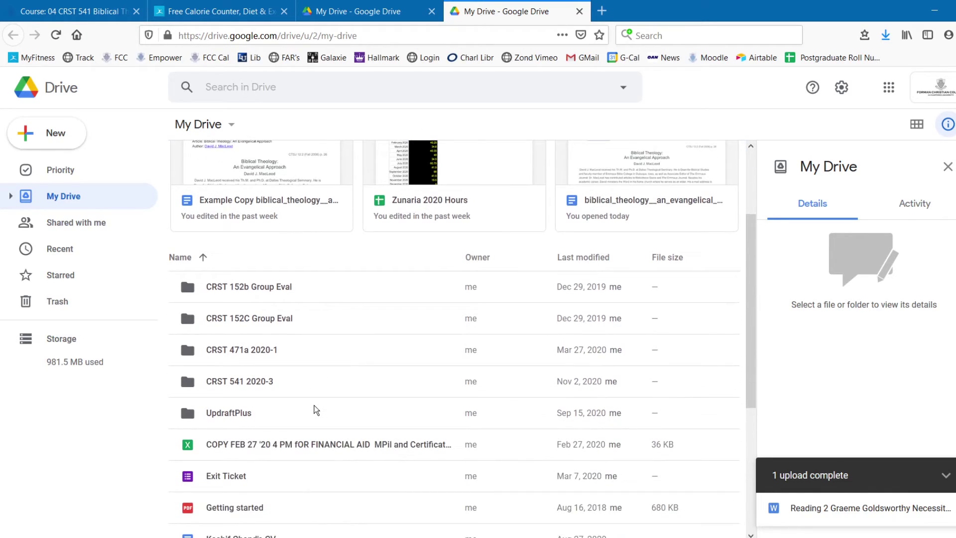
pyautogui.scroll(3, 318, 402)
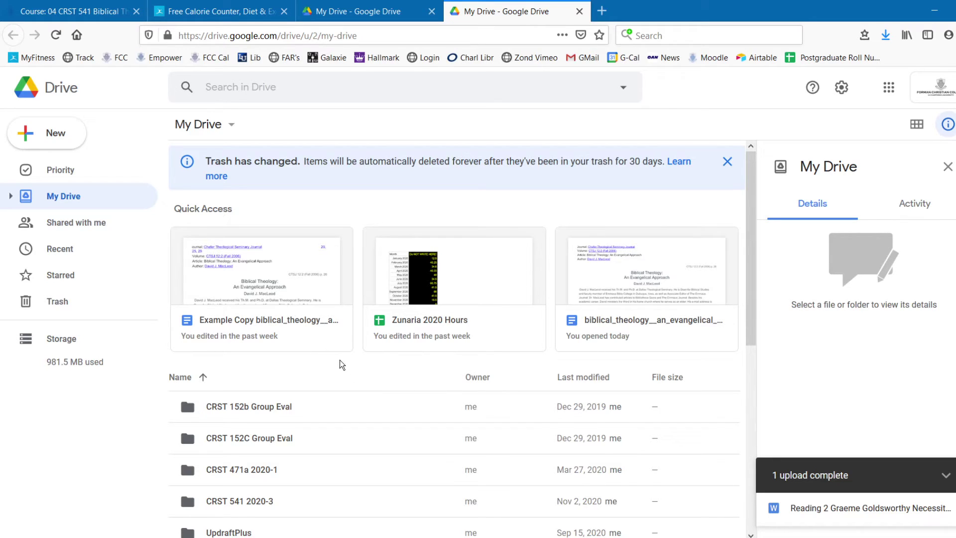
pyautogui.scroll(-10, 330, 377)
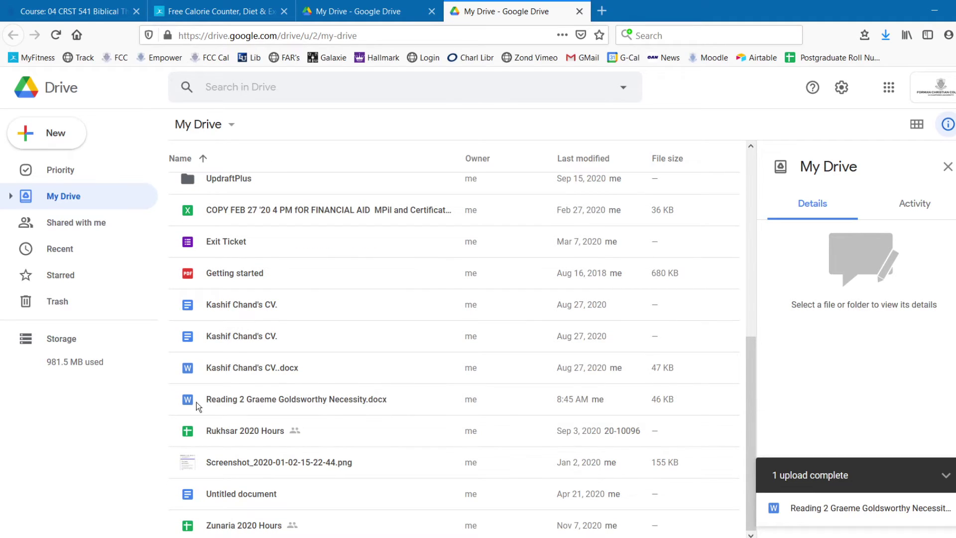
pyautogui.doubleClick(222, 398)
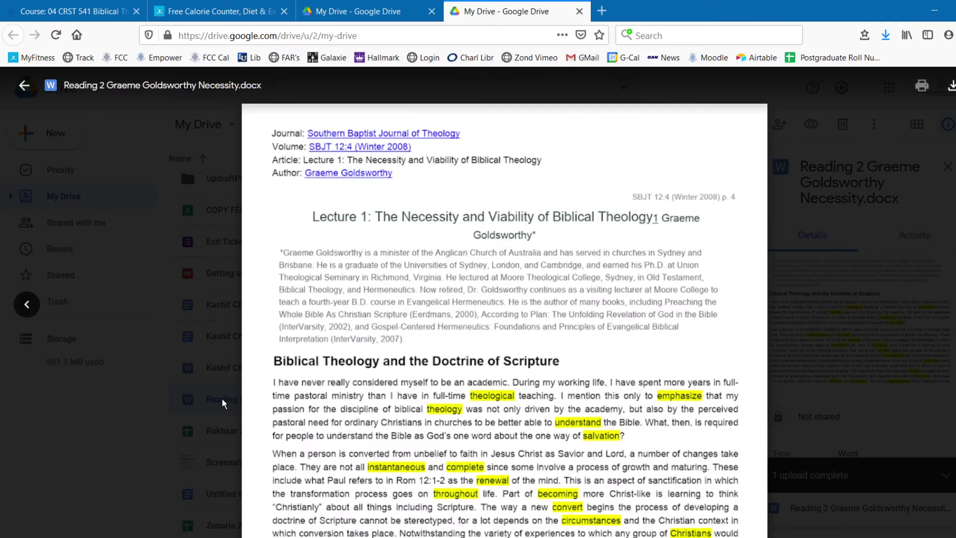
pyautogui.click(522, 87)
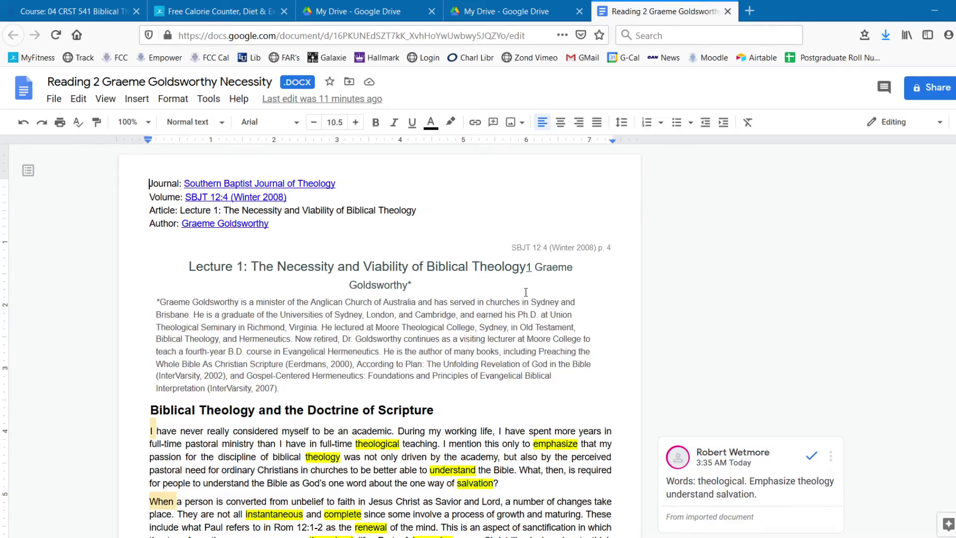
# Add a comment to "While" at the start of the third body paragraph: "Words: wjiwe wei slk oe ksad ob daj wid lakksd od fei"
pyautogui.scroll(-12, 544, 295)
pyautogui.scroll(10, 637, 282)
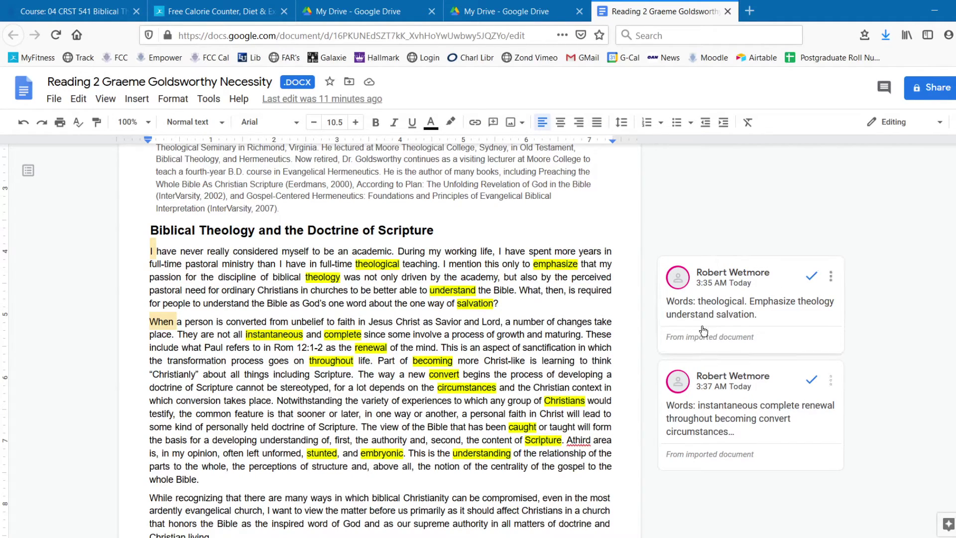
pyautogui.scroll(-4, 590, 350)
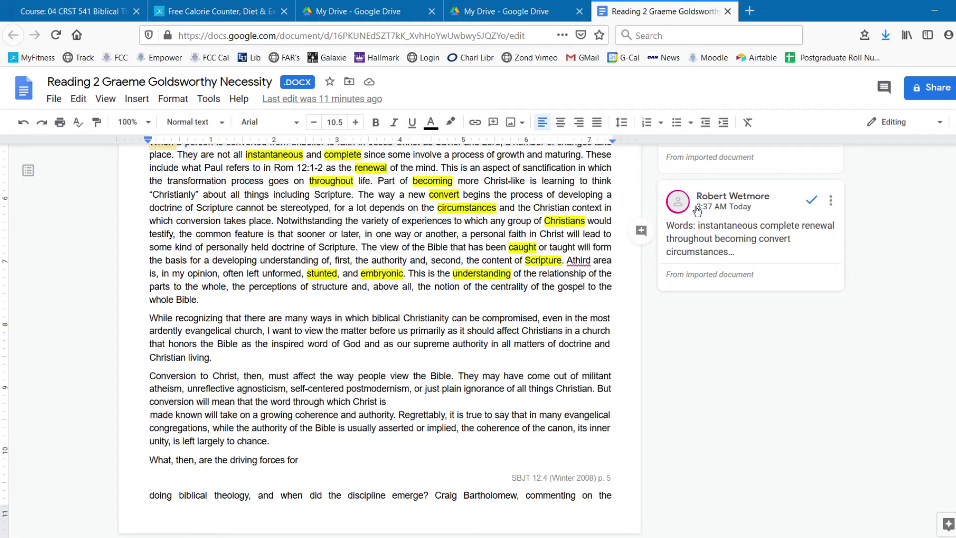
pyautogui.doubleClick(162, 319)
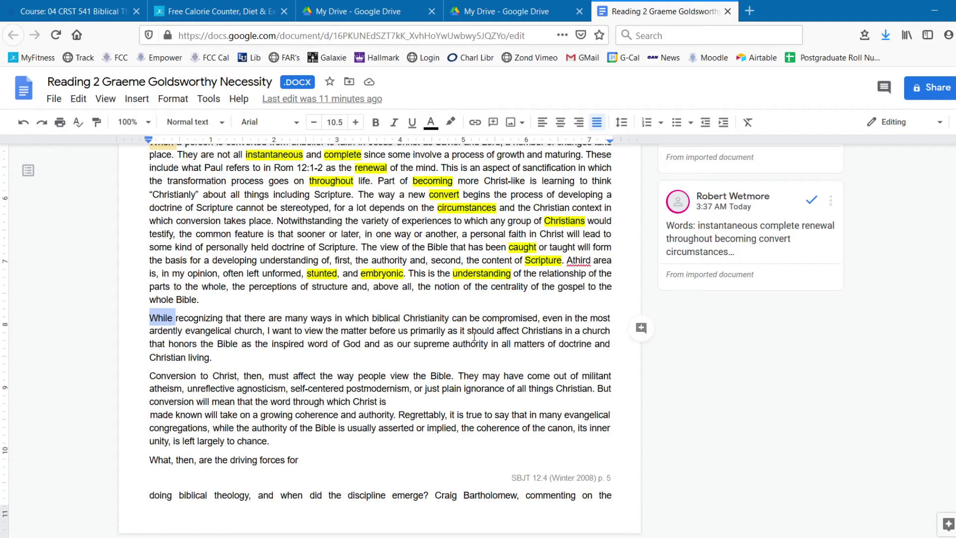
pyautogui.click(641, 328)
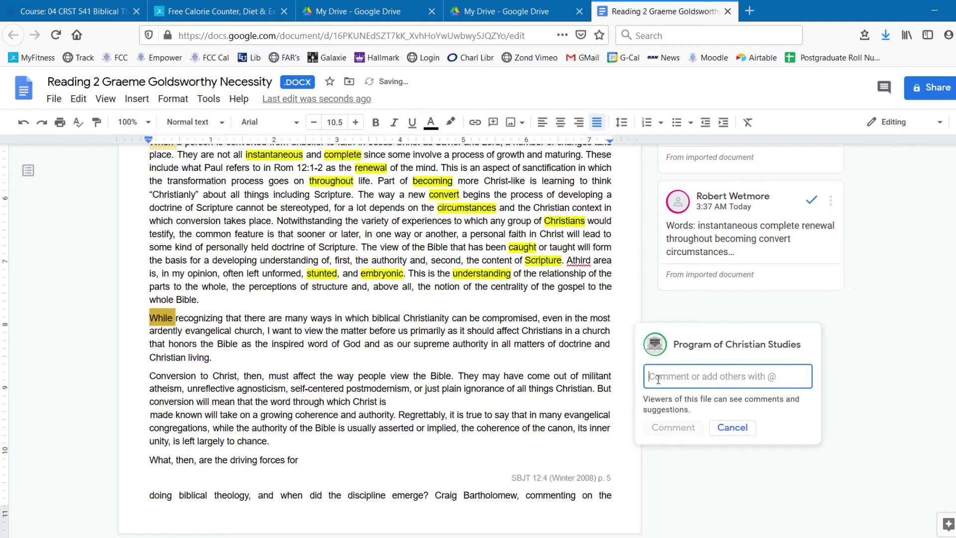
pyautogui.write('Words:')
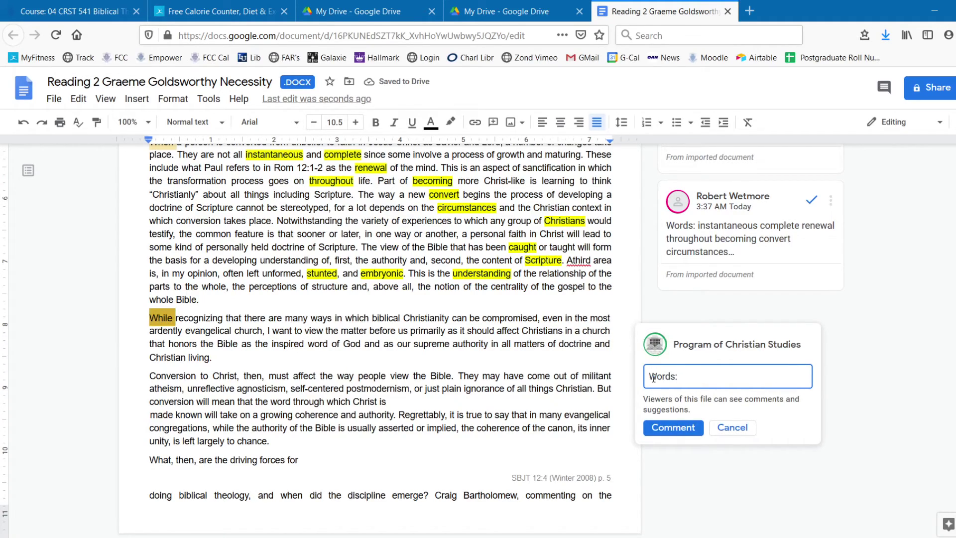
pyautogui.write('  wjiwe wei slk')
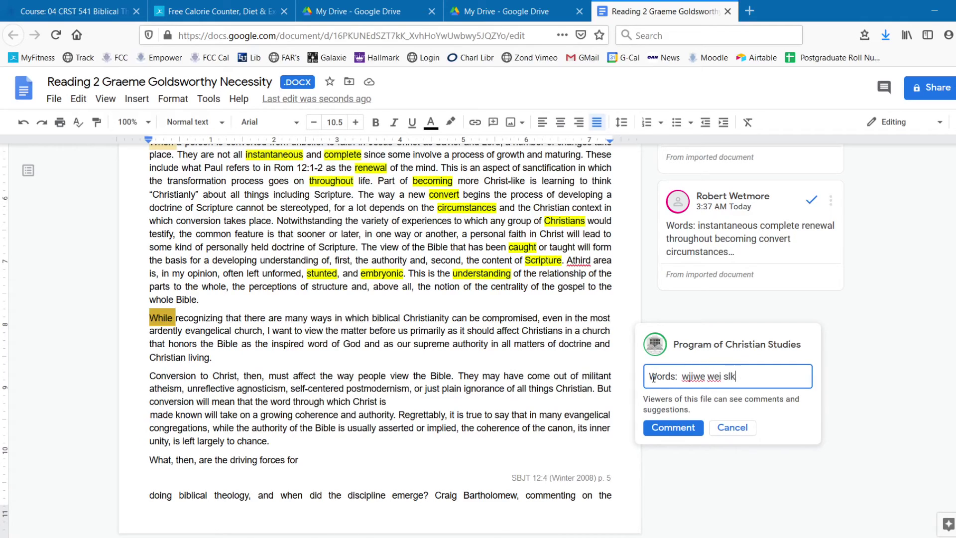
pyautogui.write(' oe ksad ob daj wi')
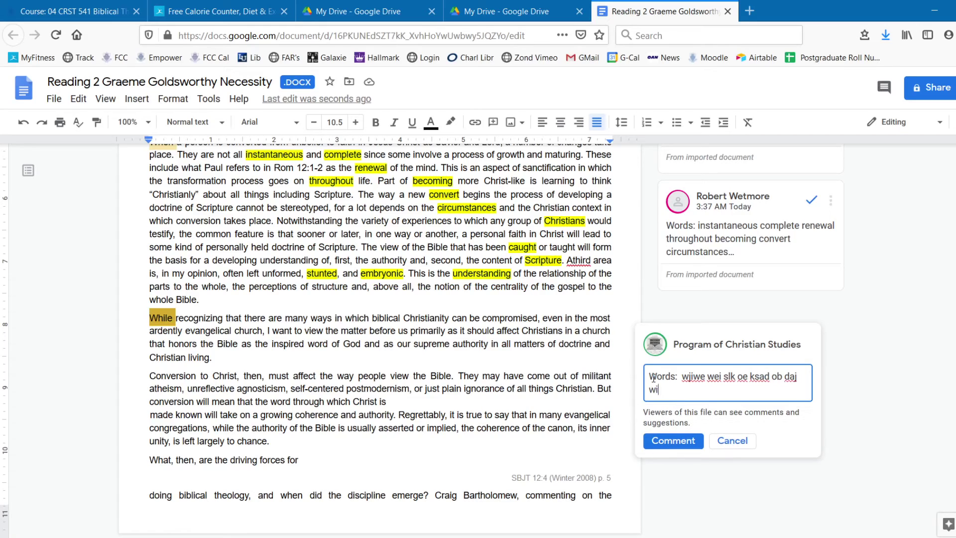
pyautogui.write('d lakksd od fei')
pyautogui.click(664, 441)
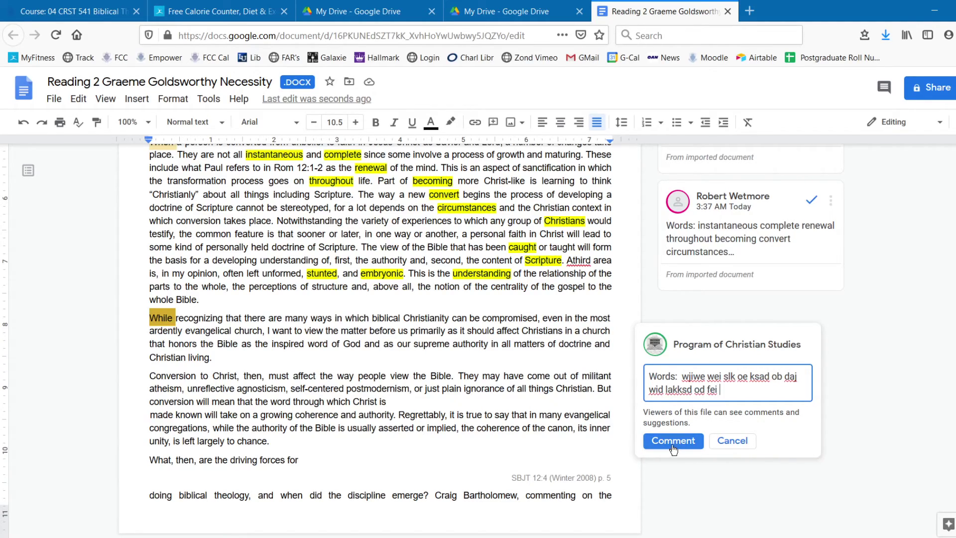